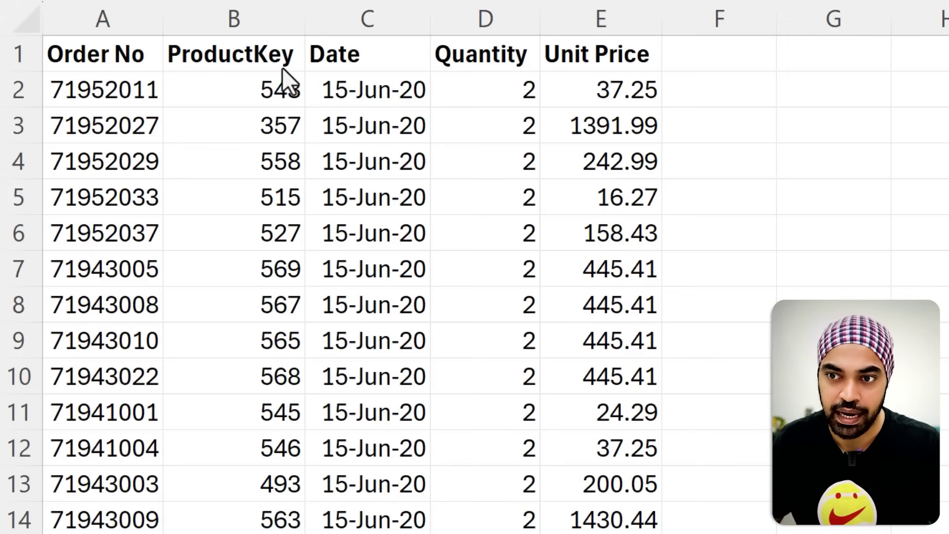
Examine the ProductKey column in the sales data on Sheet1 and the product attribute columns on Sheet2.
left_click_drag(247, 70, 308, 114)
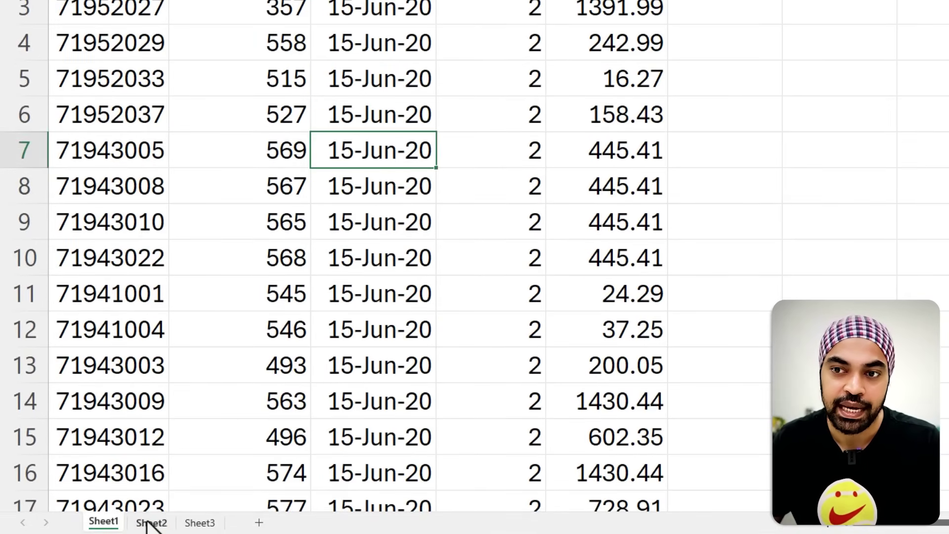
left_click(150, 523)
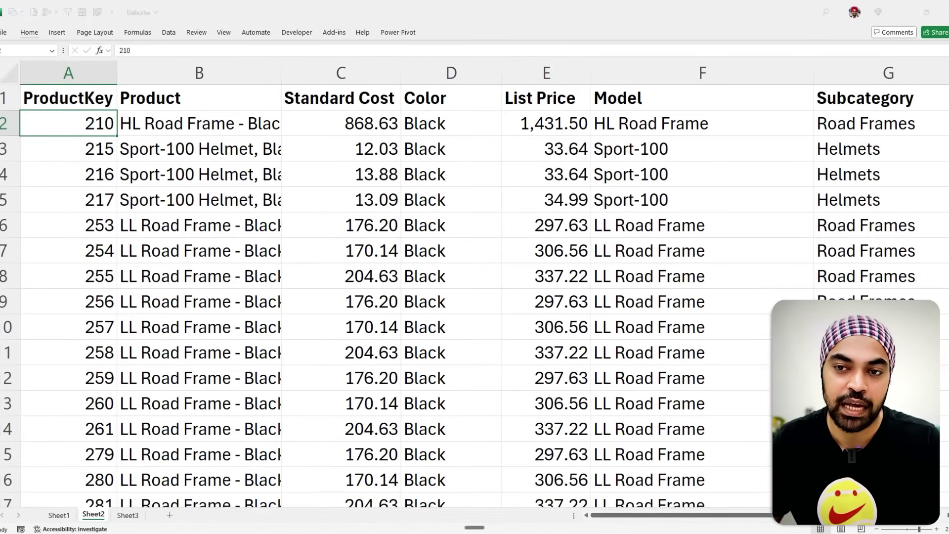
mouse_move(74, 110)
left_mouse_down()
mouse_move(90, 188)
mouse_move(113, 199)
left_mouse_up()
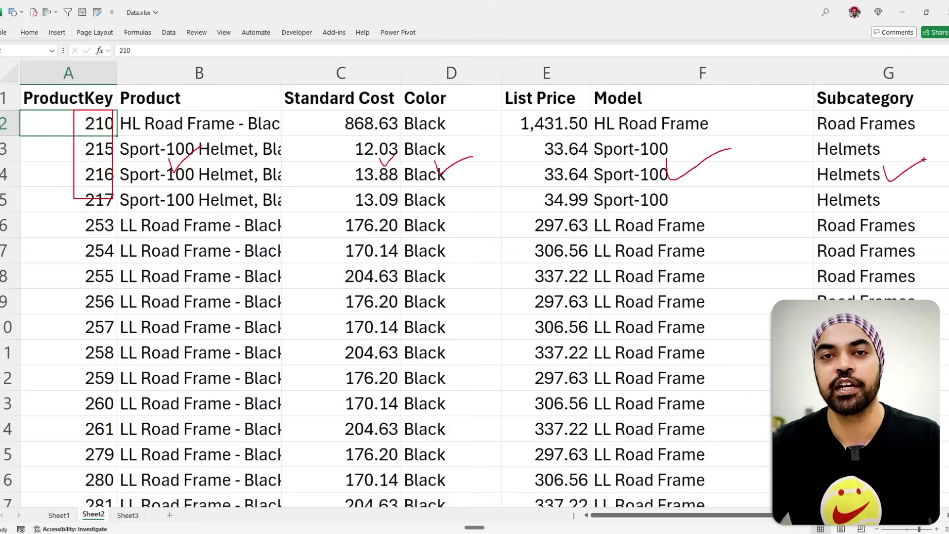
key("Escape")
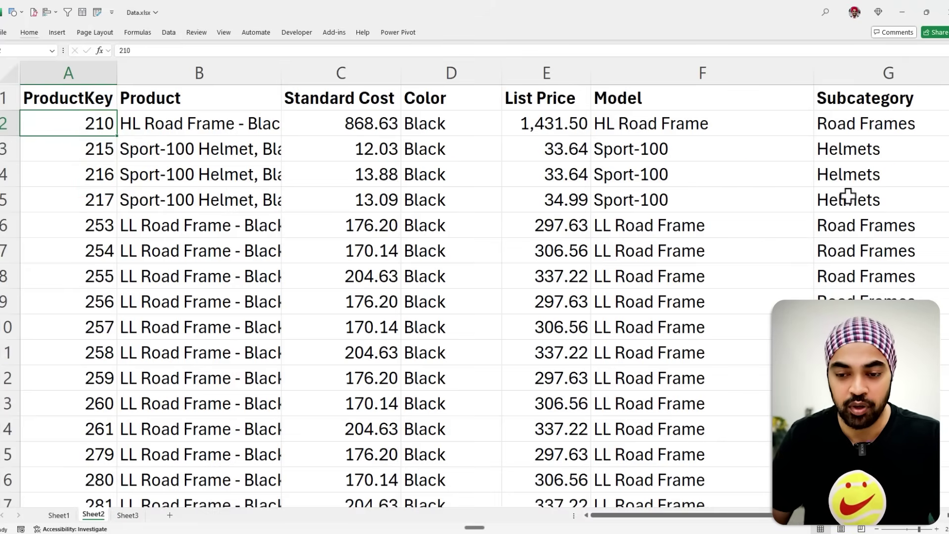
left_click(57, 516)
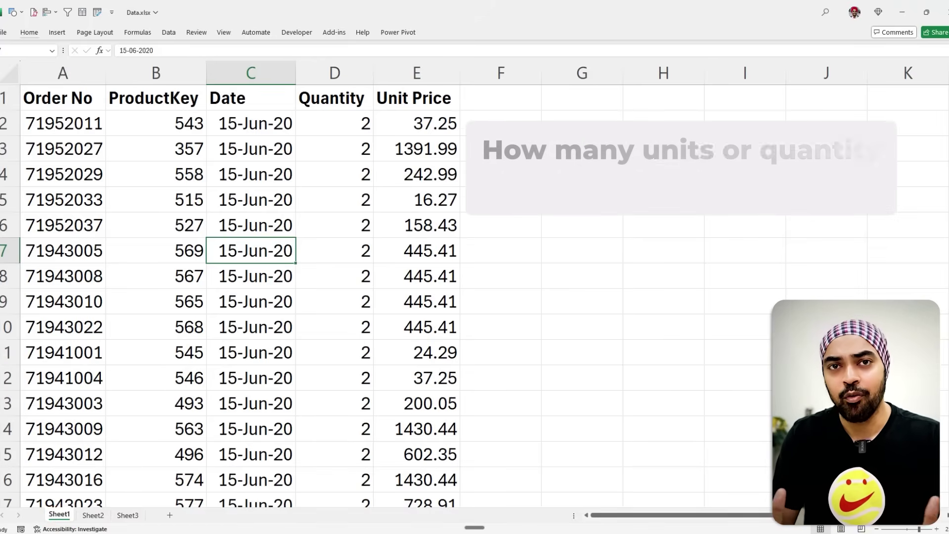
Compare the Quantity column on Sheet1 with the ProductKey and Color columns on Sheet2 to see how the two sheets relate.
left_click(335, 74)
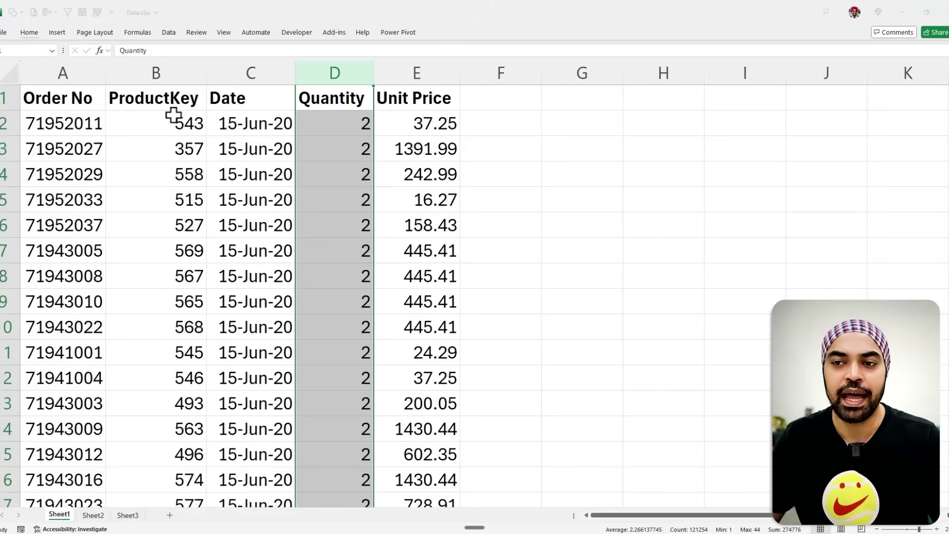
left_click(93, 515)
left_click_drag(50, 75, 117, 204)
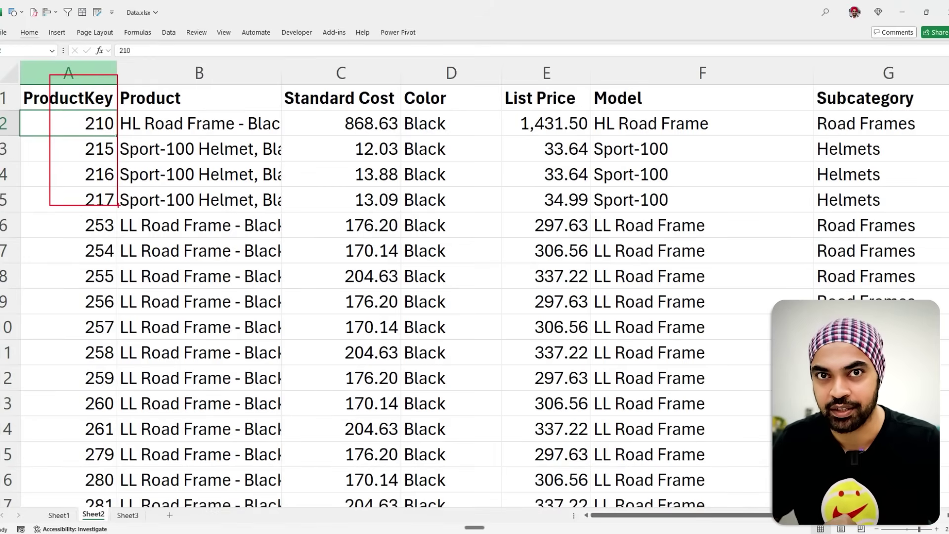
left_click_drag(395, 84, 459, 189)
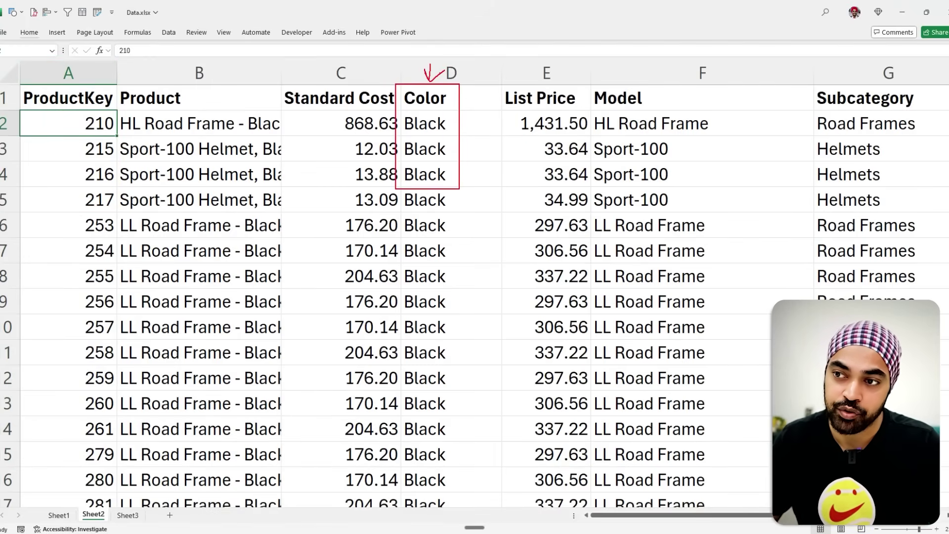
left_click(59, 515)
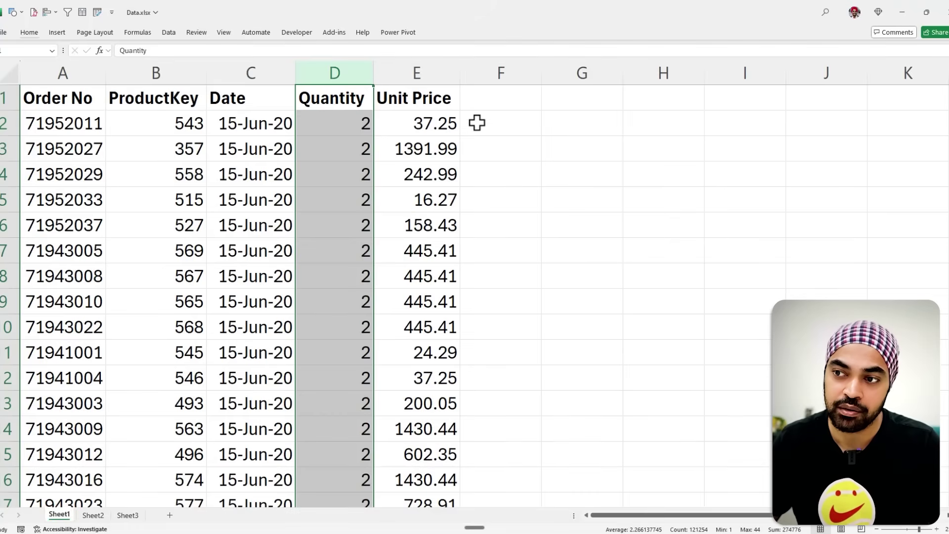
left_click_drag(455, 77, 551, 243)
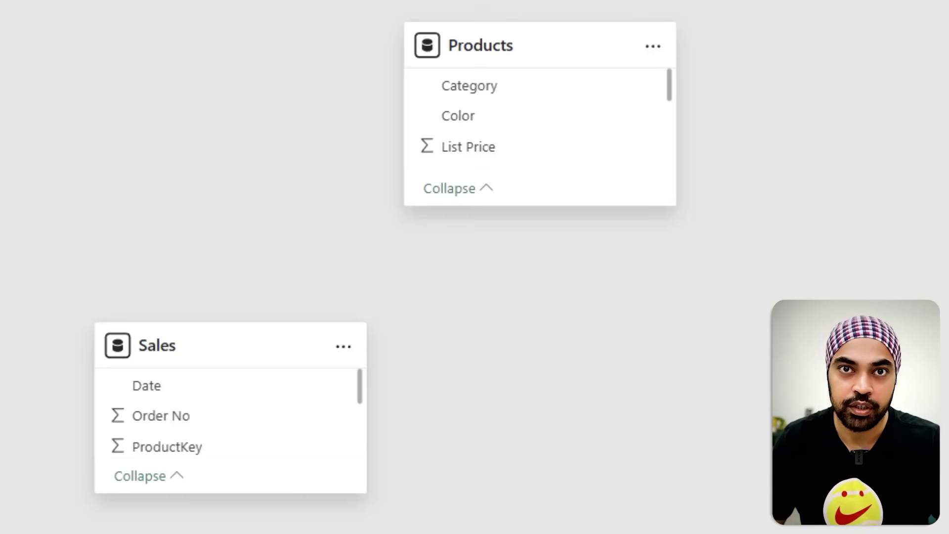
In Power BI Desktop, create an active many-to-one relationship from Sales ProductKey to Products ProductKey with single cross-filter direction.
mouse_move(516, 38)
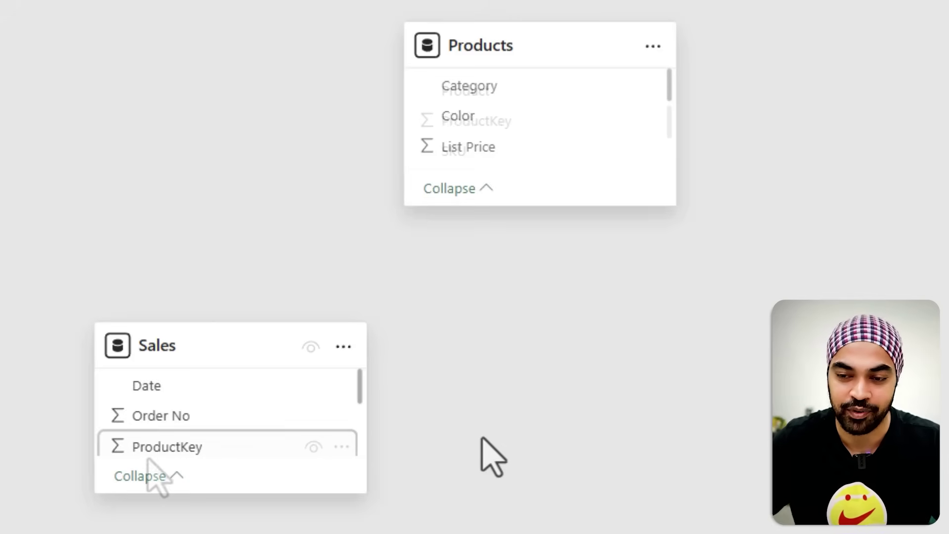
left_click_drag(146, 460, 481, 129)
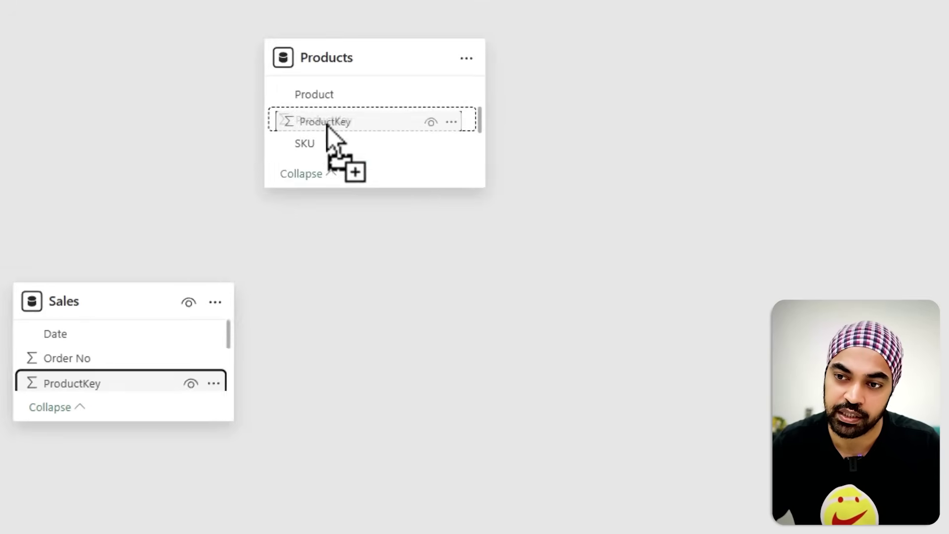
left_click_drag(327, 125, 327, 123)
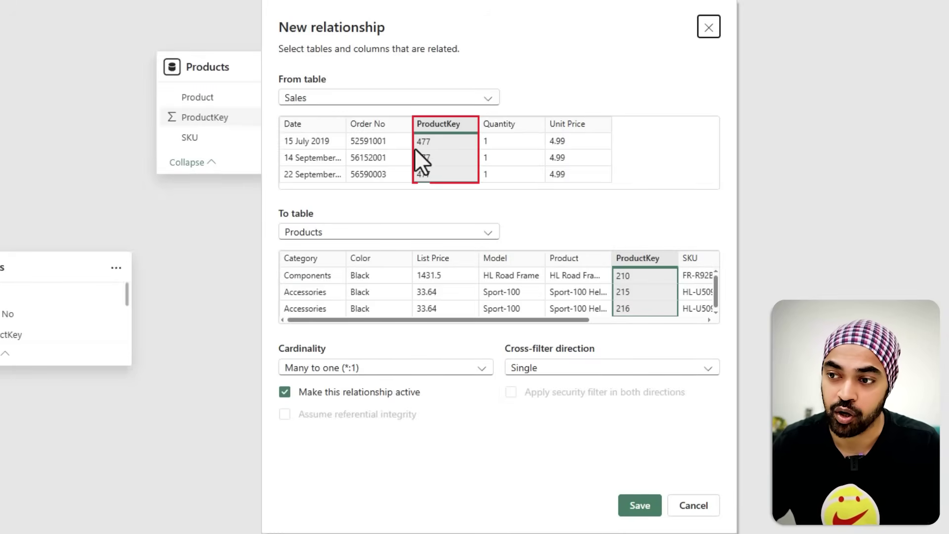
left_click(639, 512)
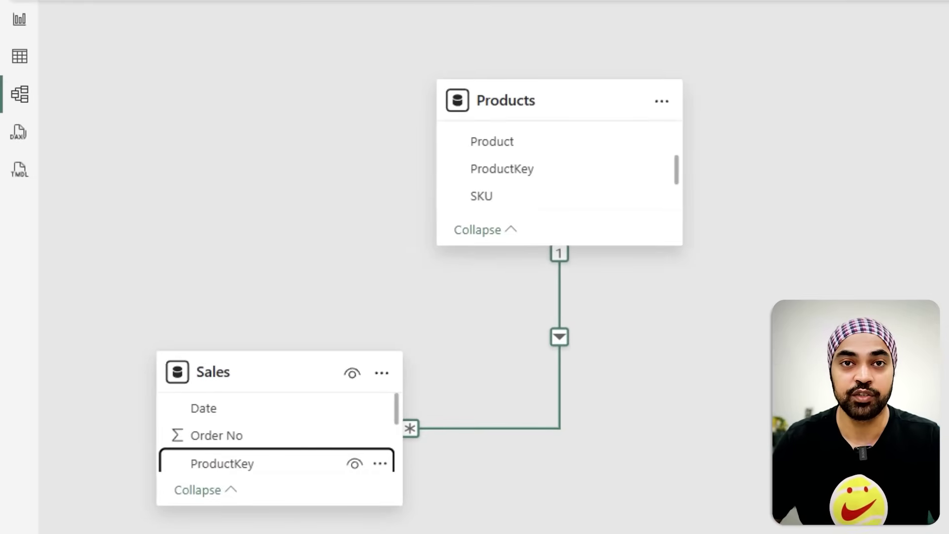
Review the empty matrix on the report page, the Sales table's rows and the relationship in the model diagram.
left_click(19, 21)
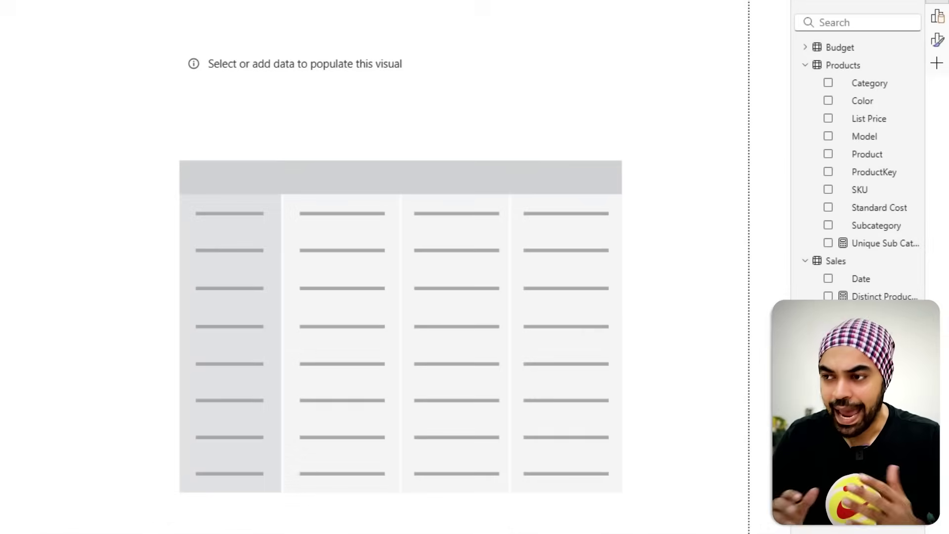
left_click(487, 99)
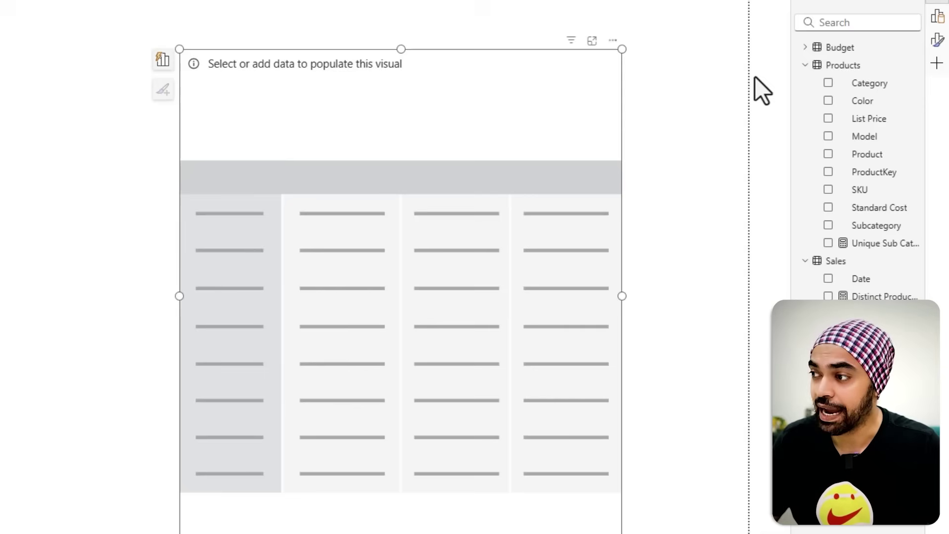
left_click_drag(811, 91, 885, 114)
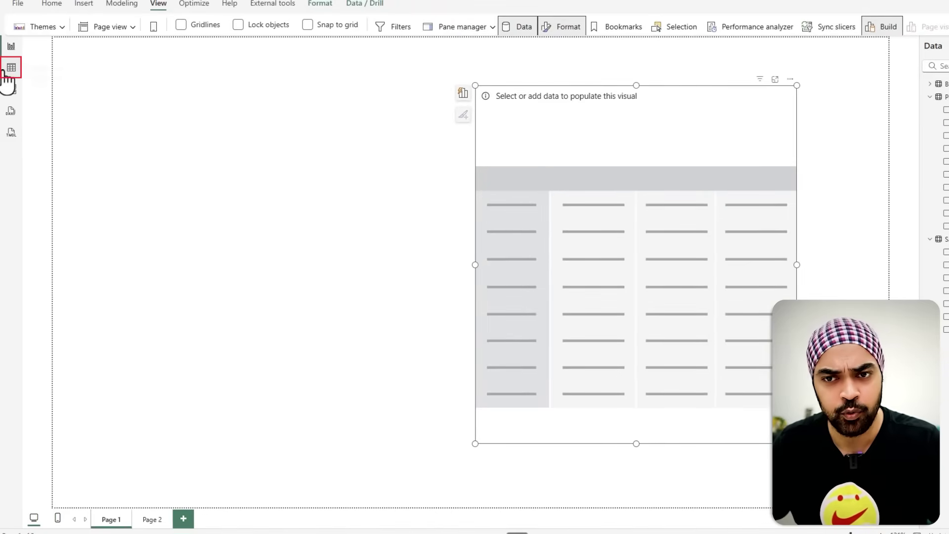
left_click(7, 71)
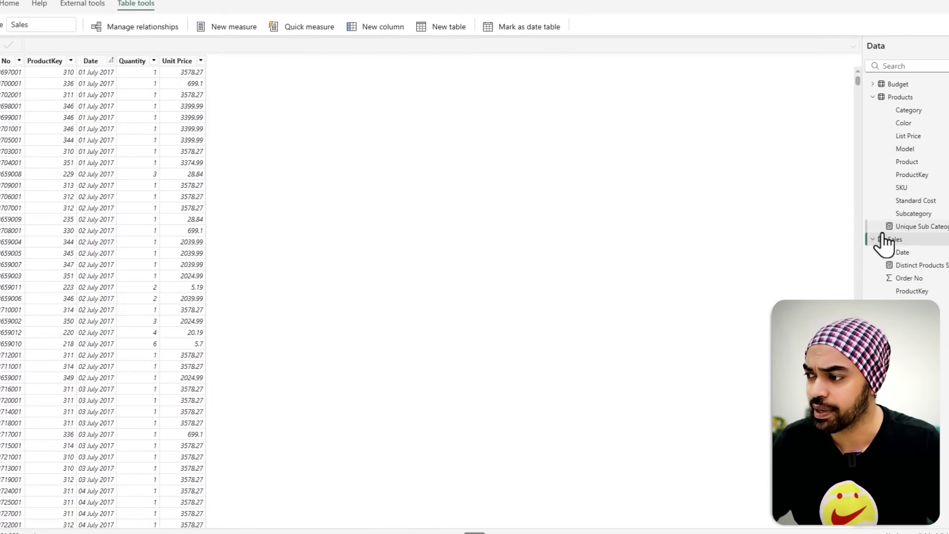
left_click_drag(876, 232, 883, 240)
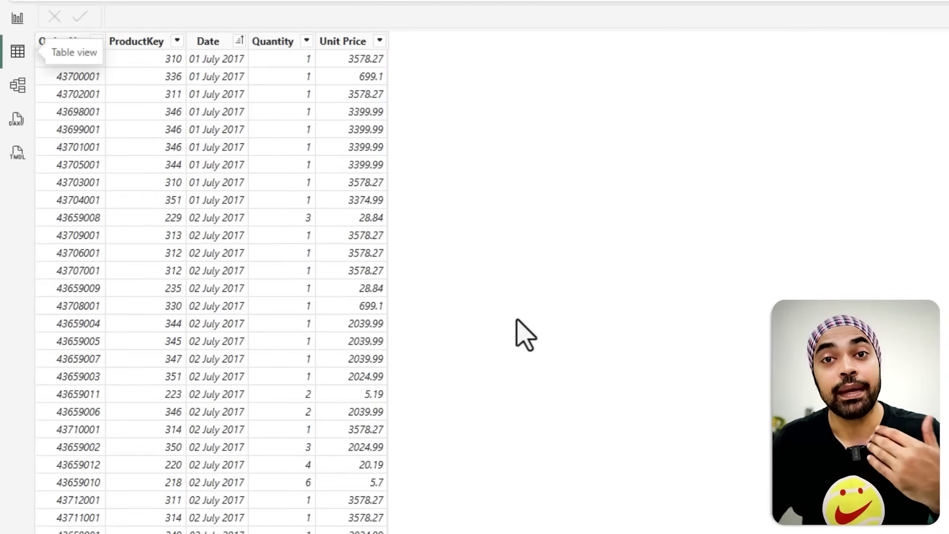
left_click(17, 85)
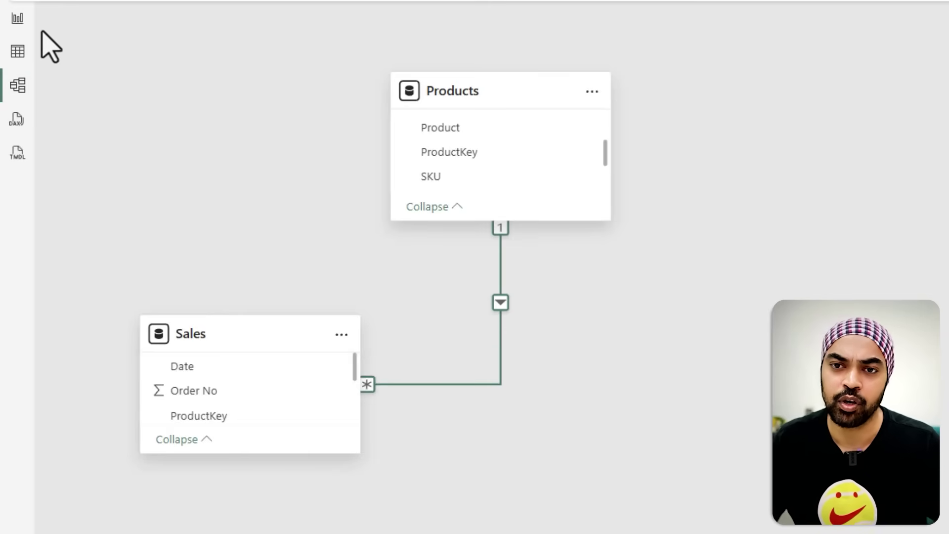
Fill the empty matrix with Color from Products as rows and the Quantity Sold measure from Sales as values.
left_click(19, 29)
left_click_drag(873, 83, 378, 126)
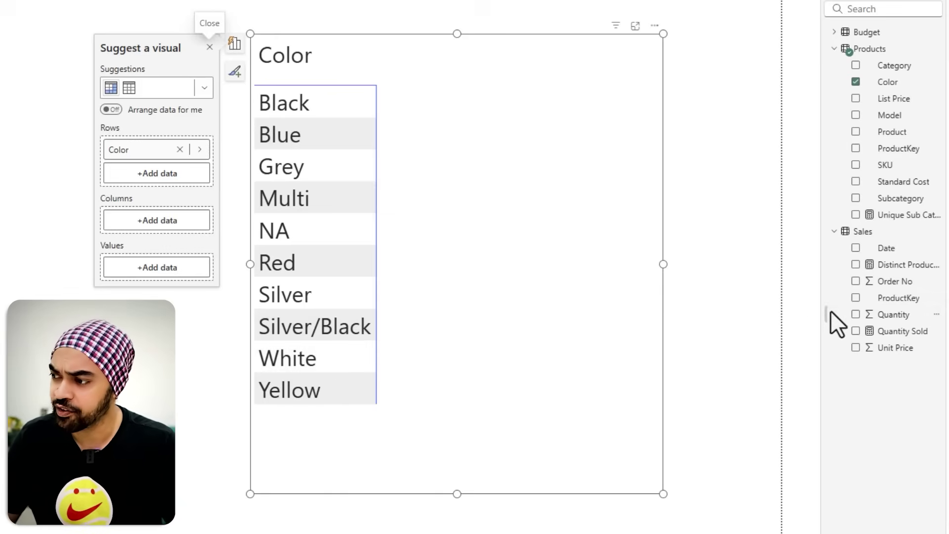
left_click(897, 331)
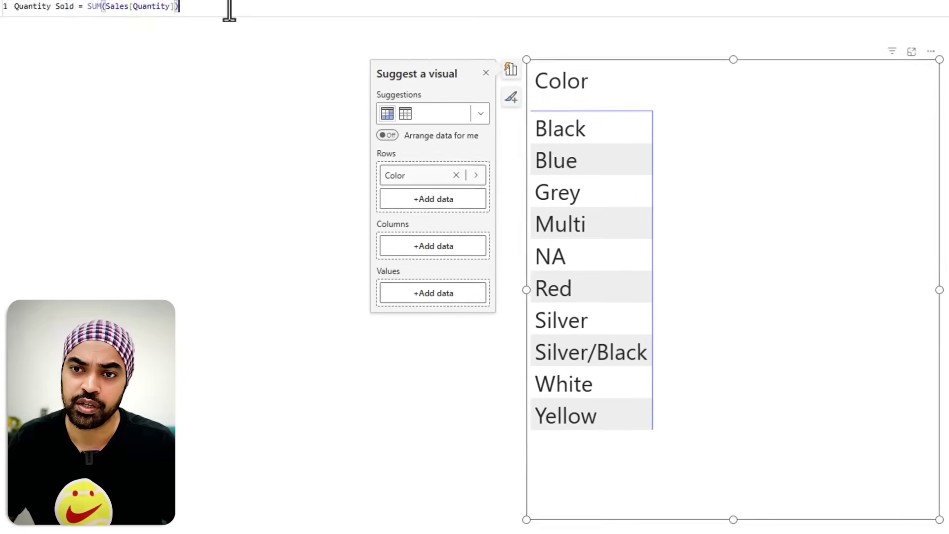
scroll(289, 13, "up", 3)
left_click(354, 94)
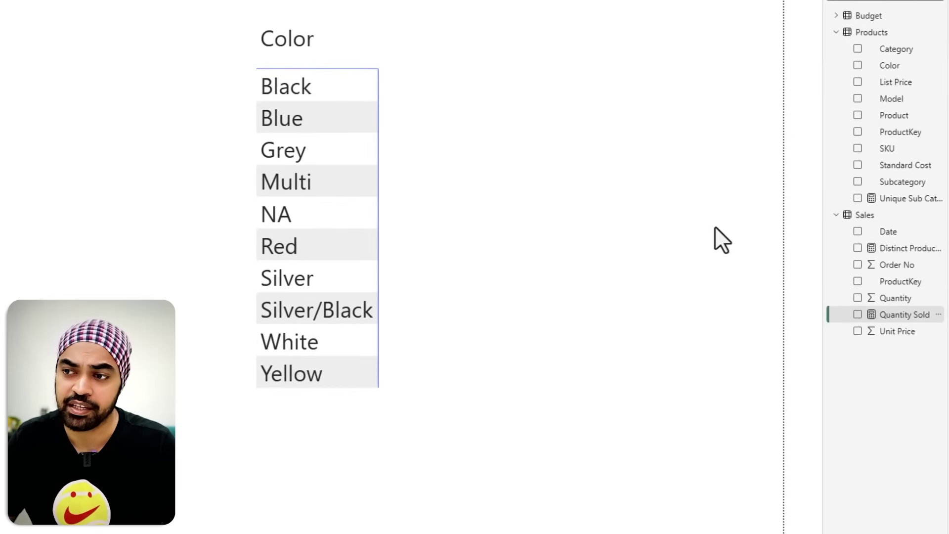
left_click_drag(909, 324, 418, 186)
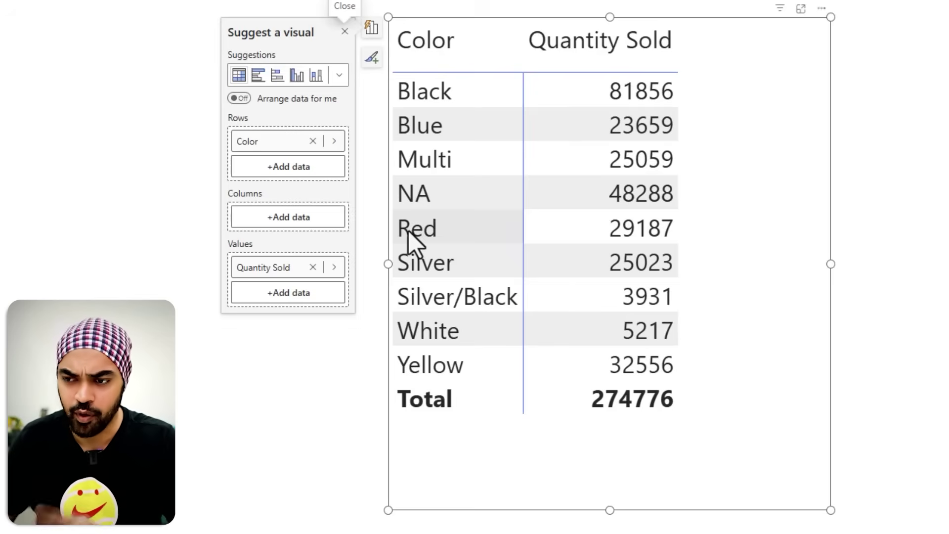
Replace Color with Category from the Products table in the matrix rows.
left_click(313, 141)
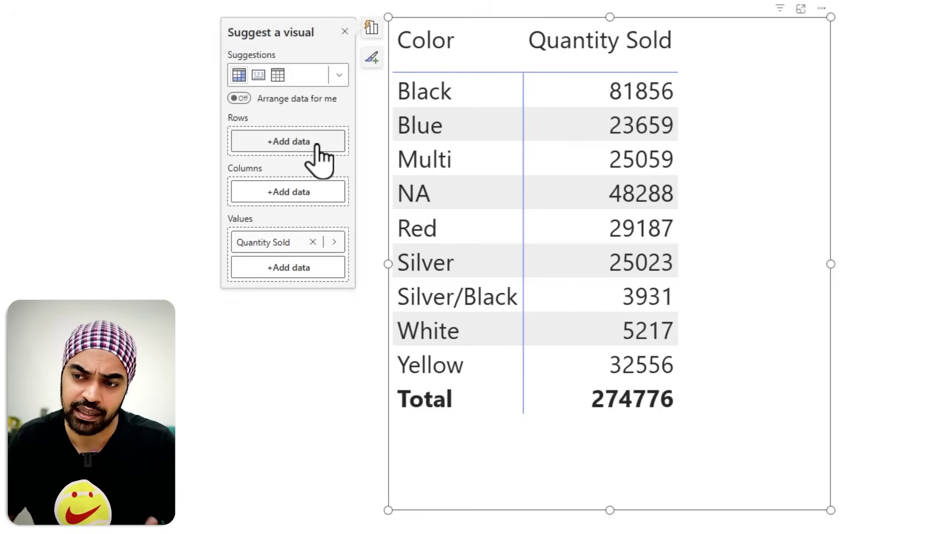
left_click(316, 145)
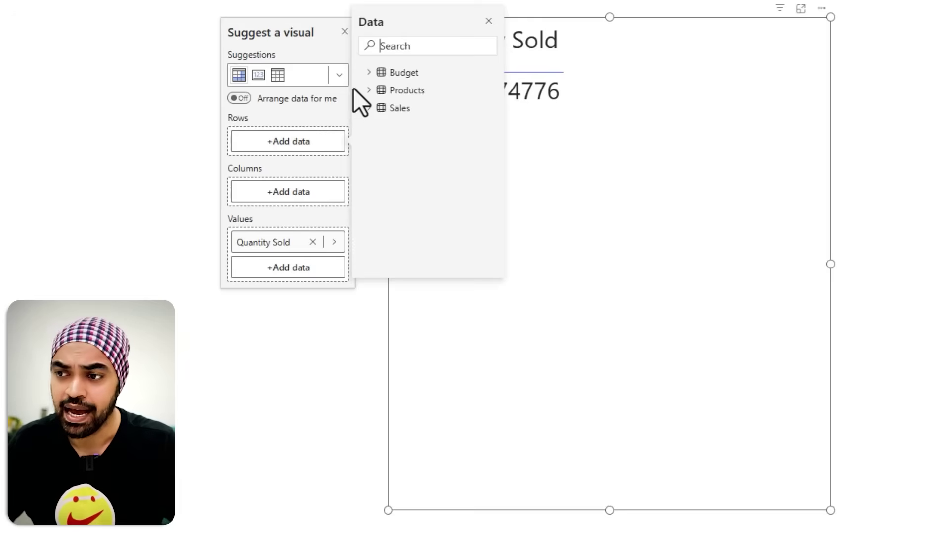
left_click(368, 92)
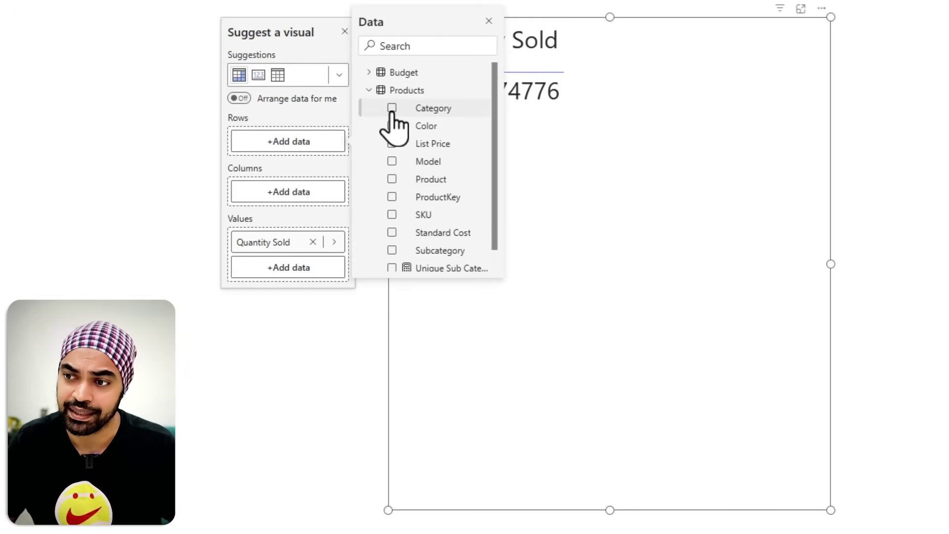
left_click(392, 108)
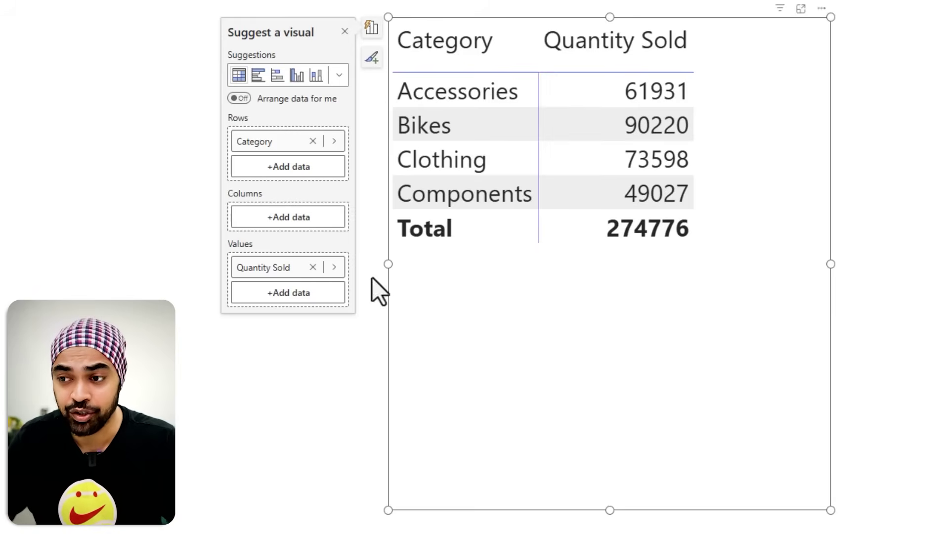
left_click(292, 168)
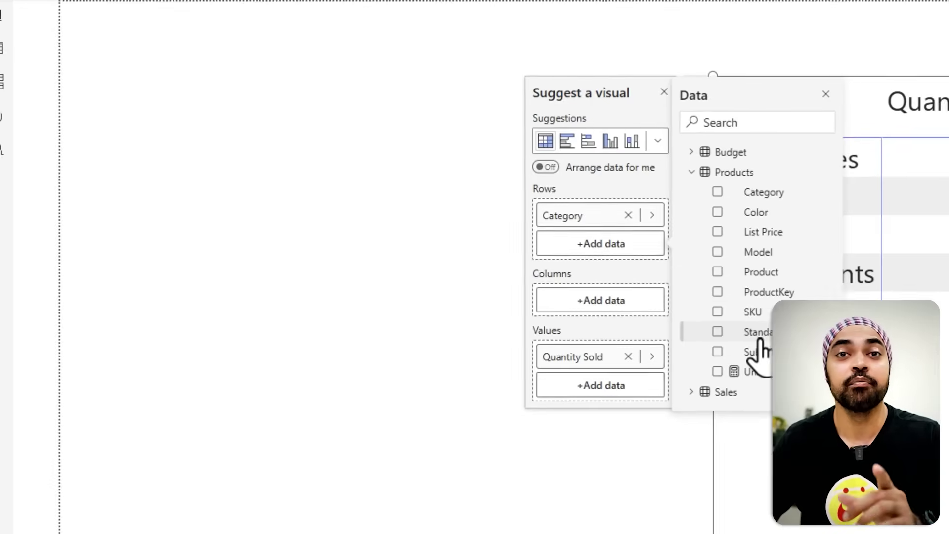
Check the Products side of the relationship and look through the Products table's ProductKey filter values for blanks.
left_click(6, 96)
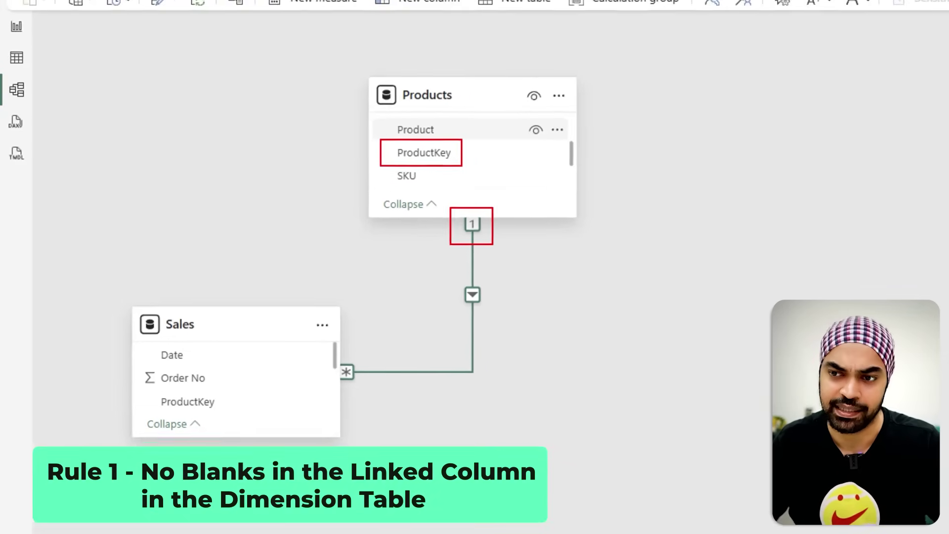
left_click(17, 58)
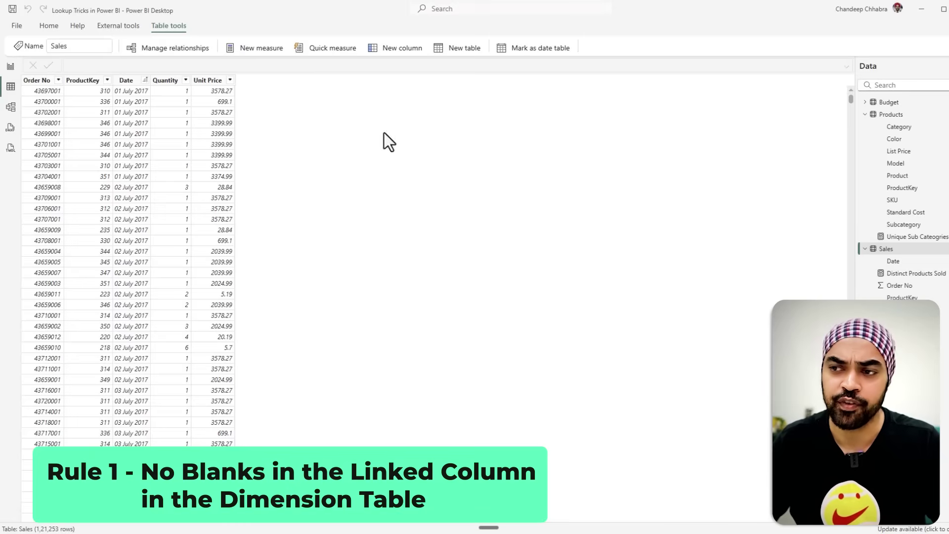
left_click(895, 115)
left_click(902, 188)
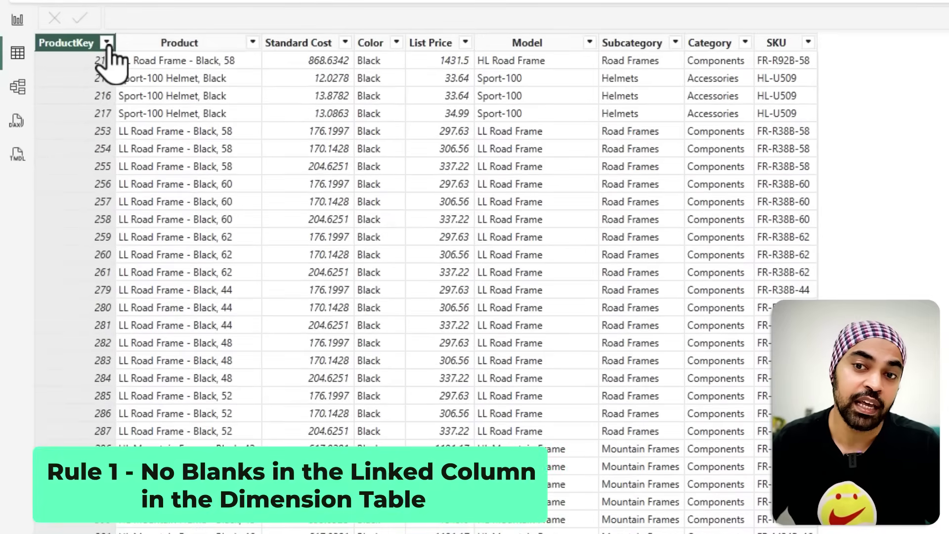
left_click(73, 73)
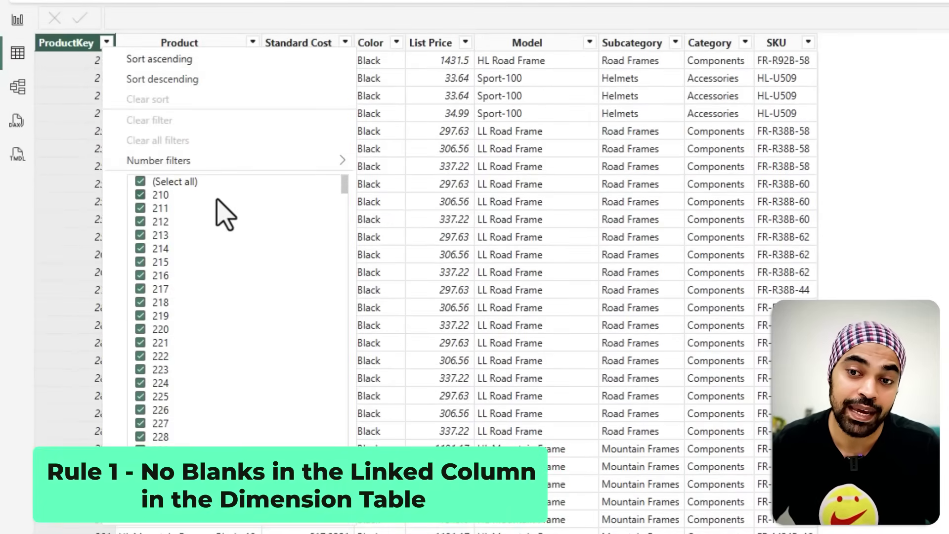
scroll(222, 211, "down", 20)
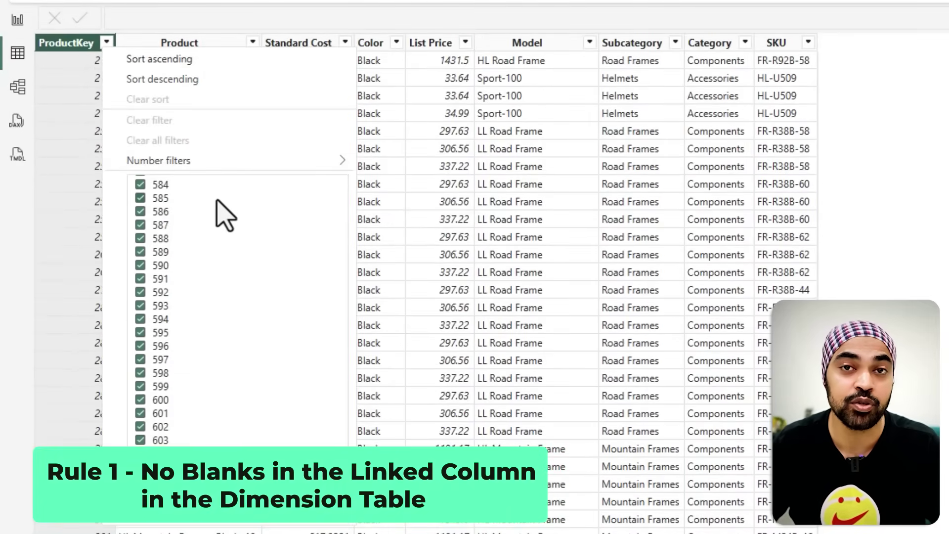
key("Escape")
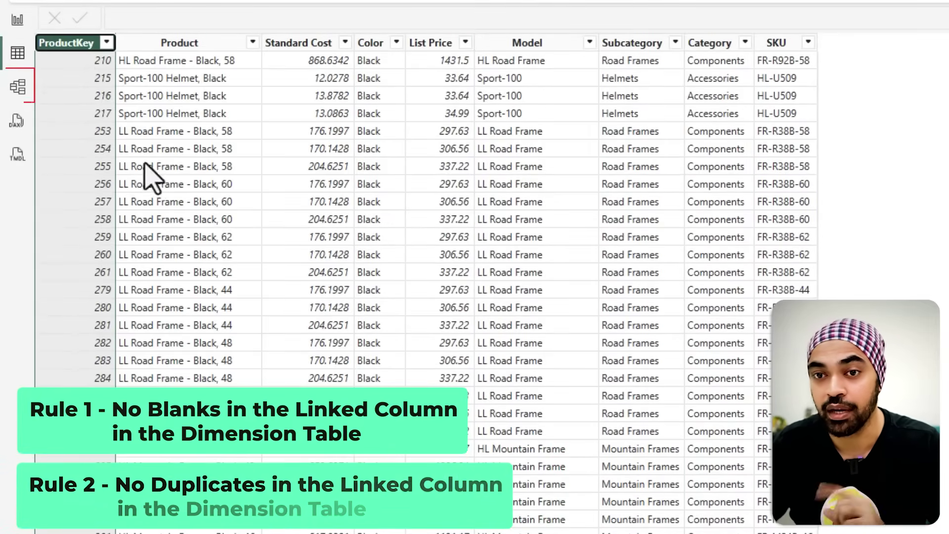
Check the Products–Sales relationship in the model diagram and examine the repeated entries in the Products table's Model column.
left_click(18, 88)
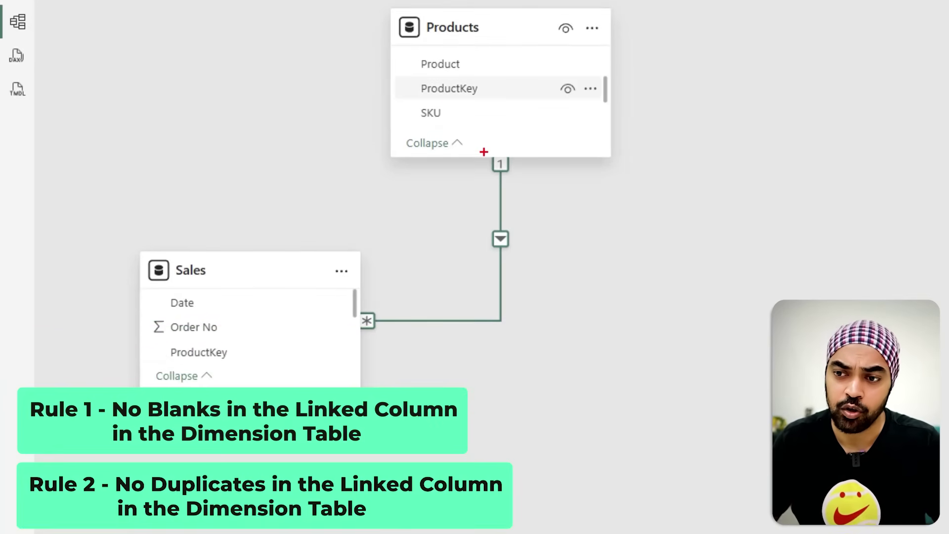
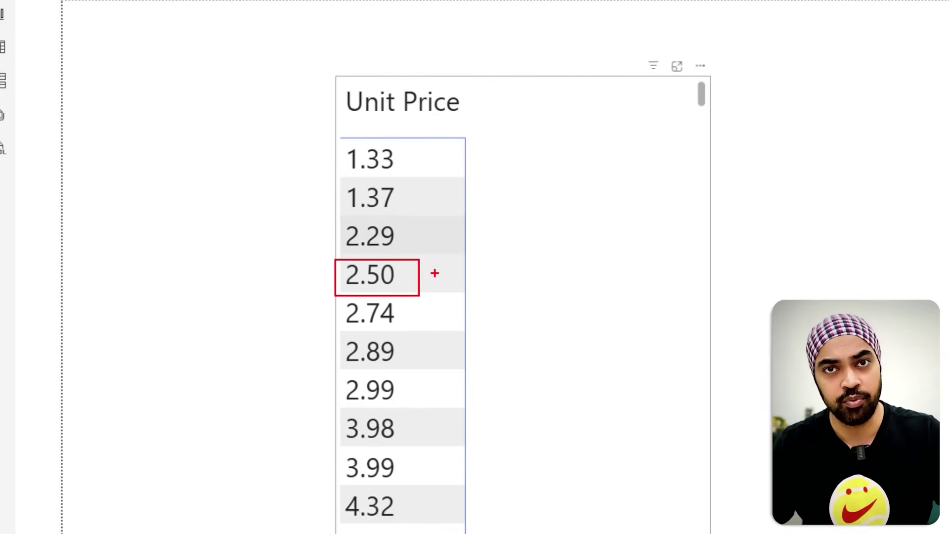
left_click(18, 53)
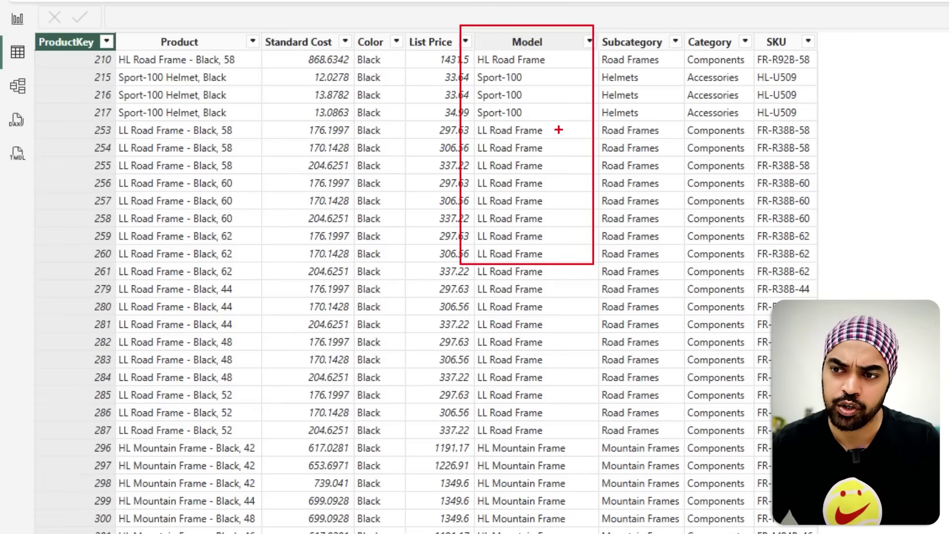
mouse_move(556, 130)
left_mouse_down()
mouse_move(549, 259)
mouse_move(563, 243)
left_mouse_up()
left_click_drag(483, 223, 527, 223)
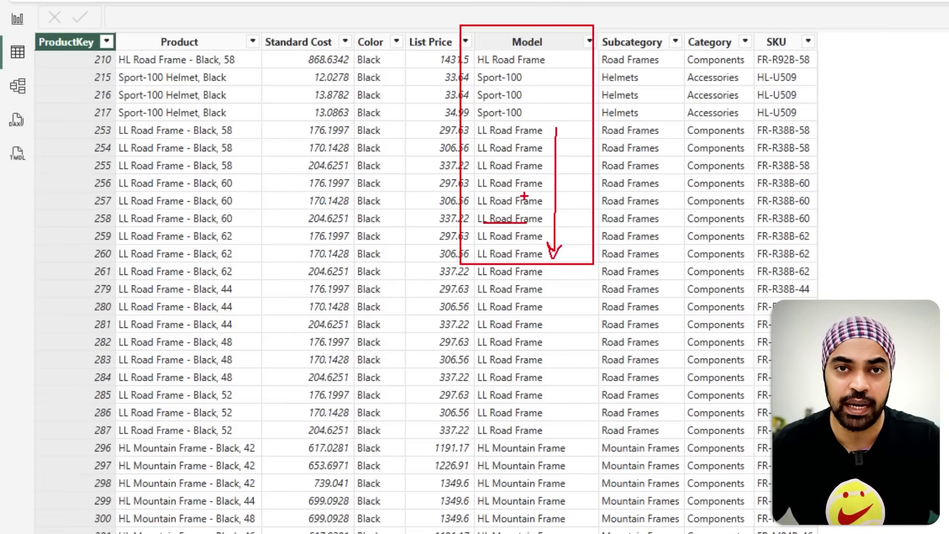
key("Escape")
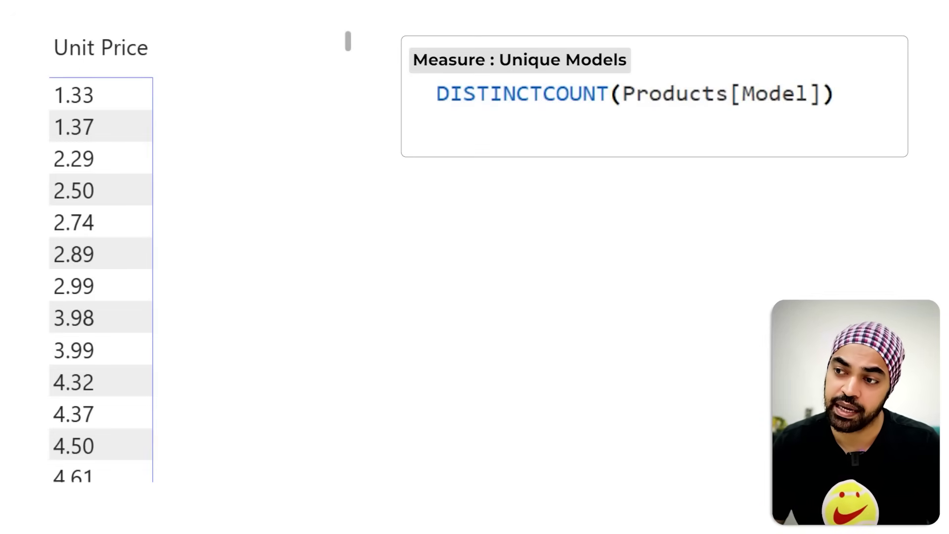
Review the Unique Models measure, DISTINCTCOUNT(Products[Model]), and look through its values by Unit Price in the report matrix.
left_click_drag(450, 111, 534, 108)
left_click_drag(658, 112, 699, 118)
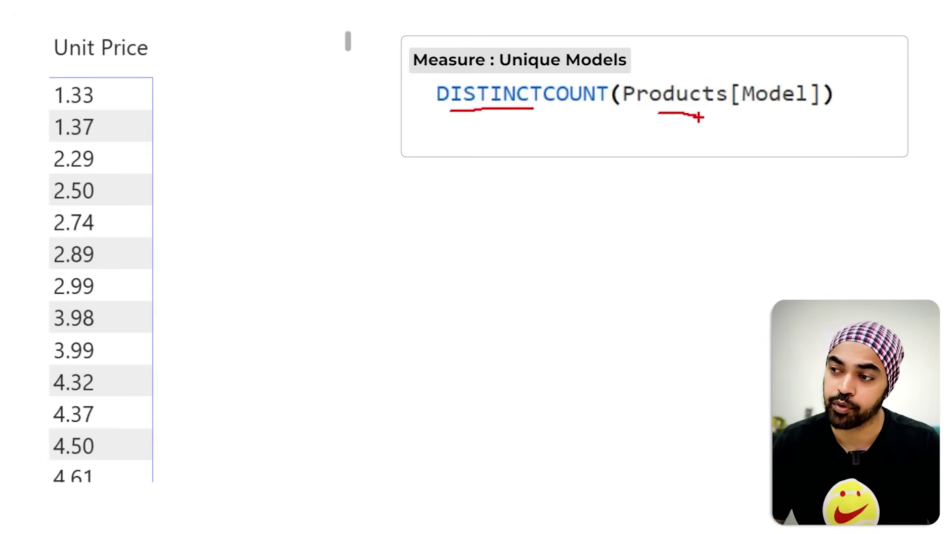
left_click_drag(767, 112, 807, 114)
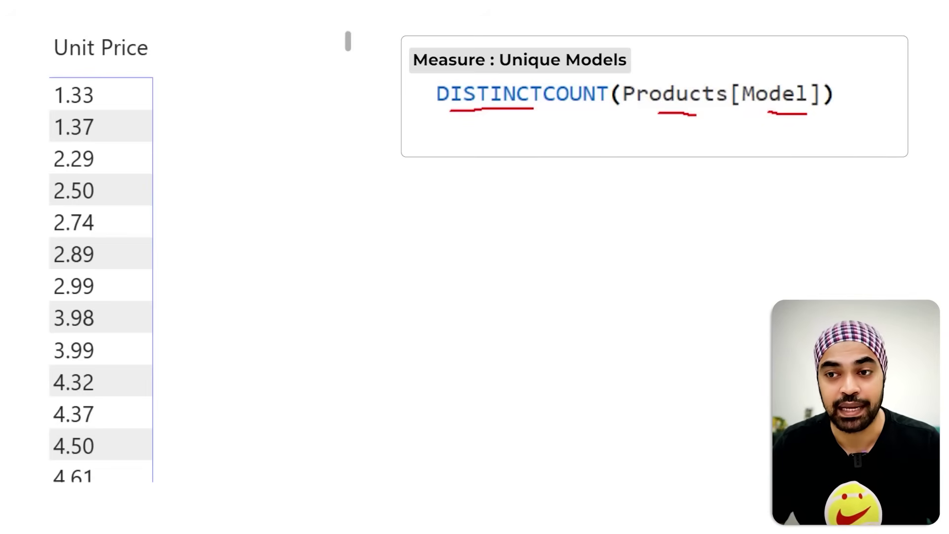
left_click_drag(185, 46, 176, 163)
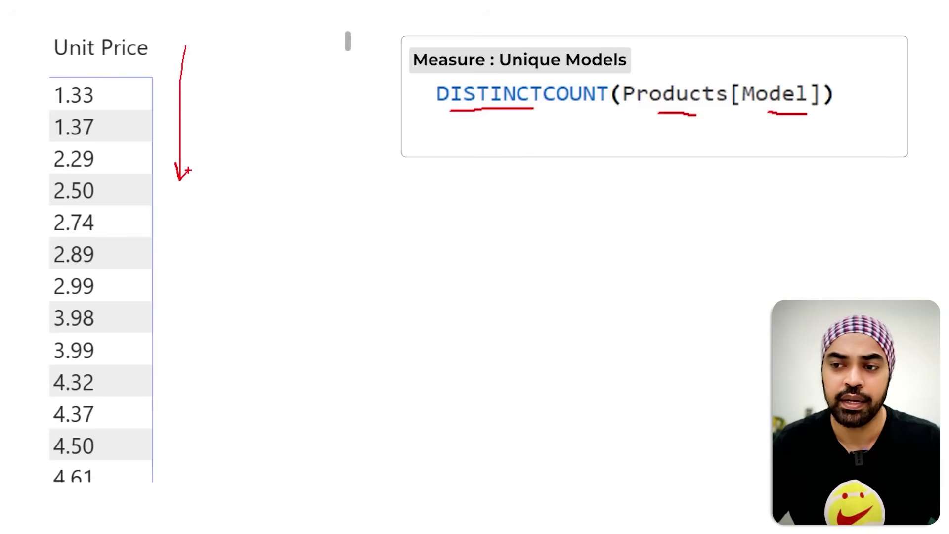
key("Escape")
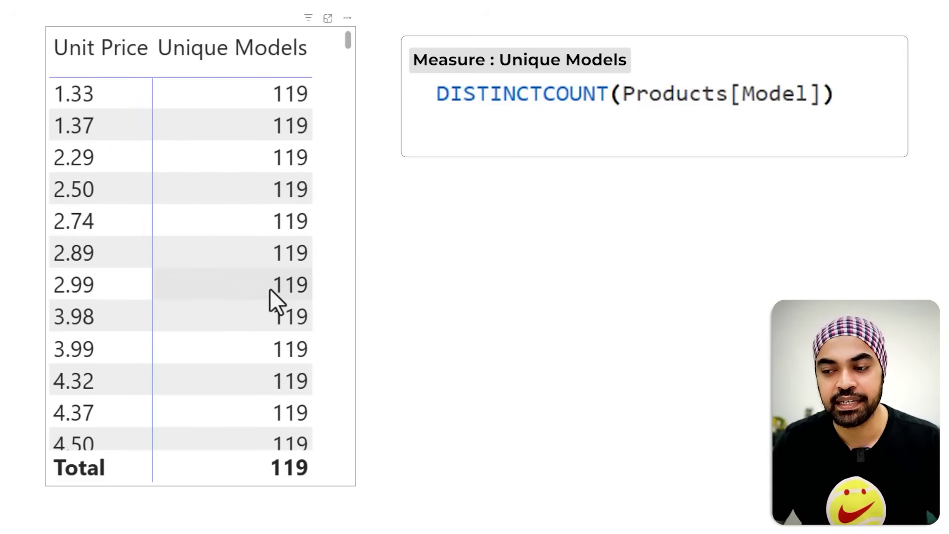
scroll(273, 297, "down", 5)
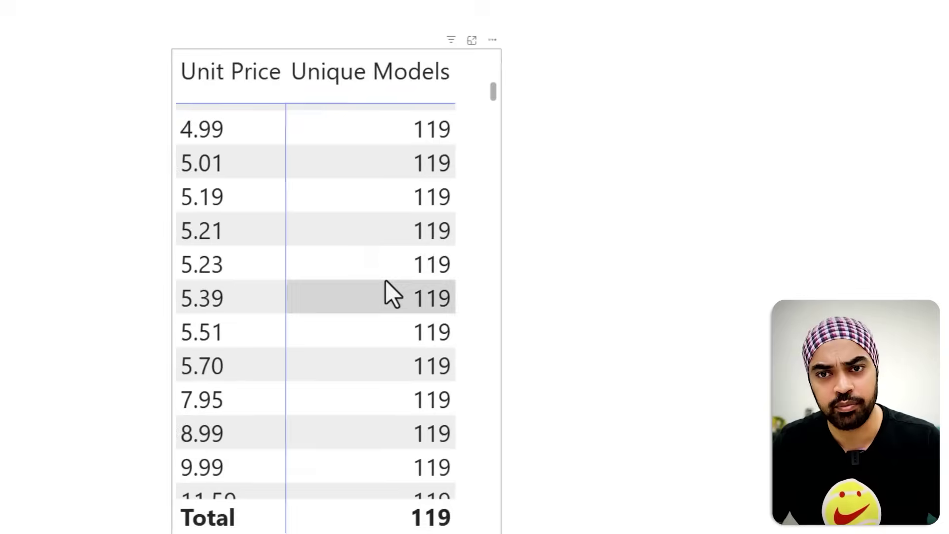
Check the number of distinct values in the Model column of the Products table.
left_click(15, 50)
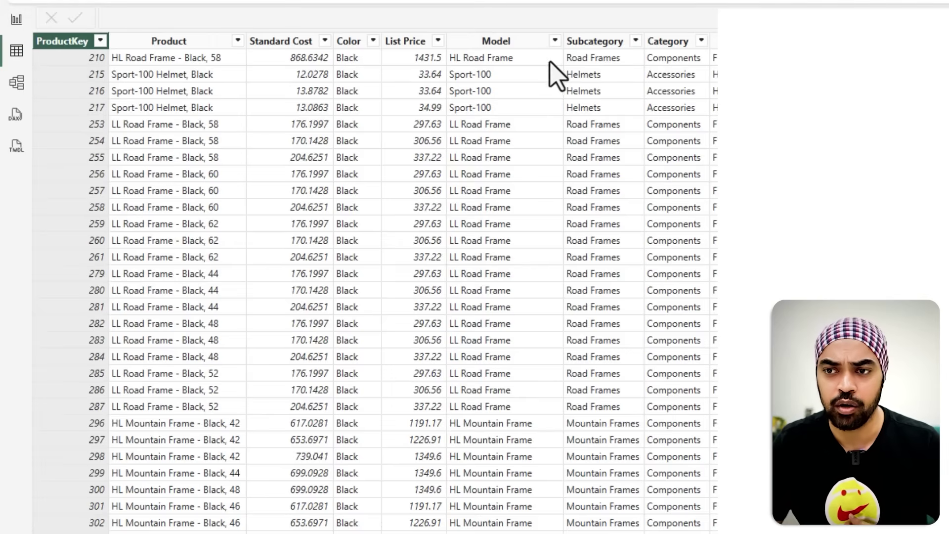
left_click(500, 44)
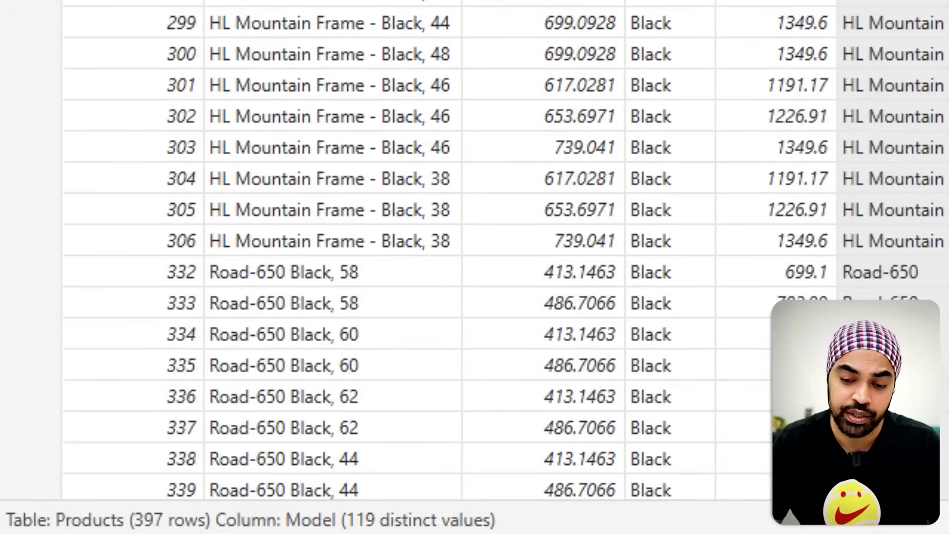
left_click_drag(339, 492, 436, 531)
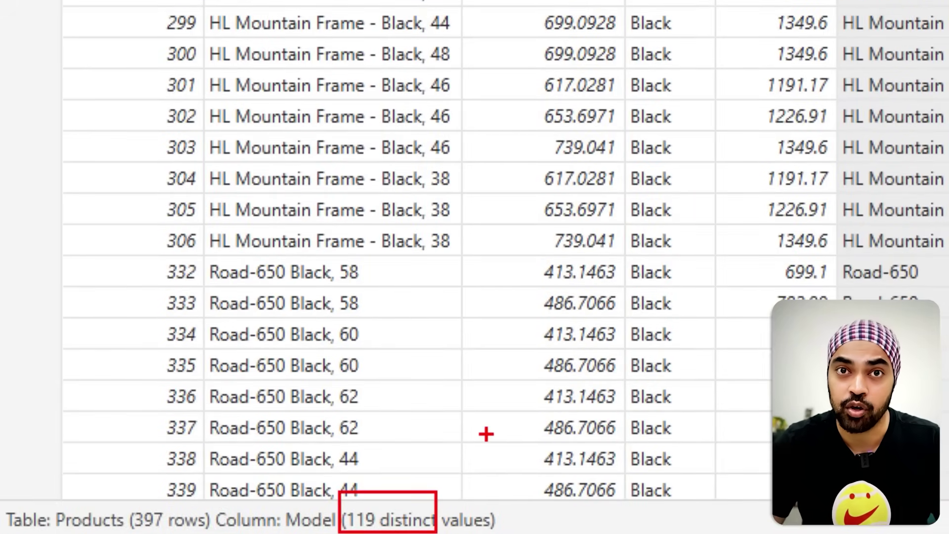
key("Escape")
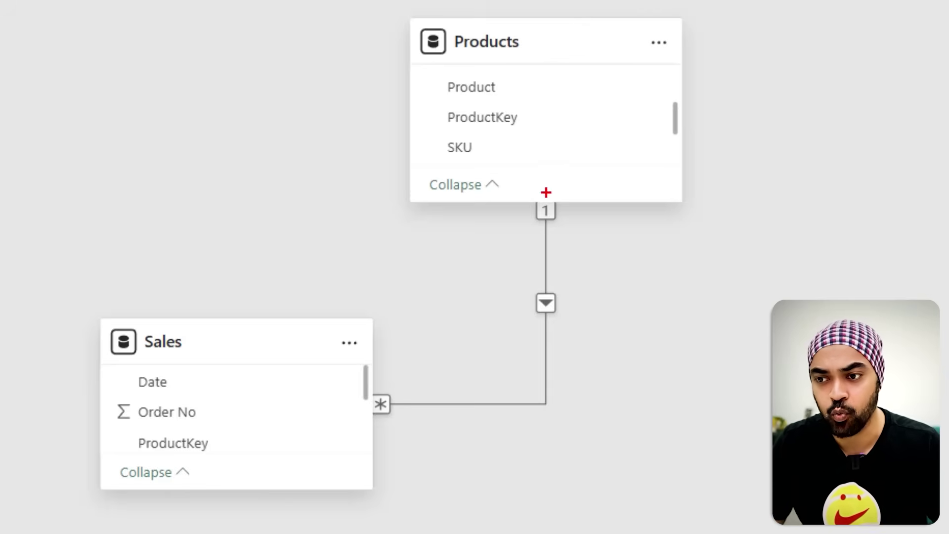
Examine the cardinality and filter direction of the relationship between Products and Sales in the model diagram.
left_click_drag(519, 187, 559, 229)
left_click_drag(364, 369, 410, 439)
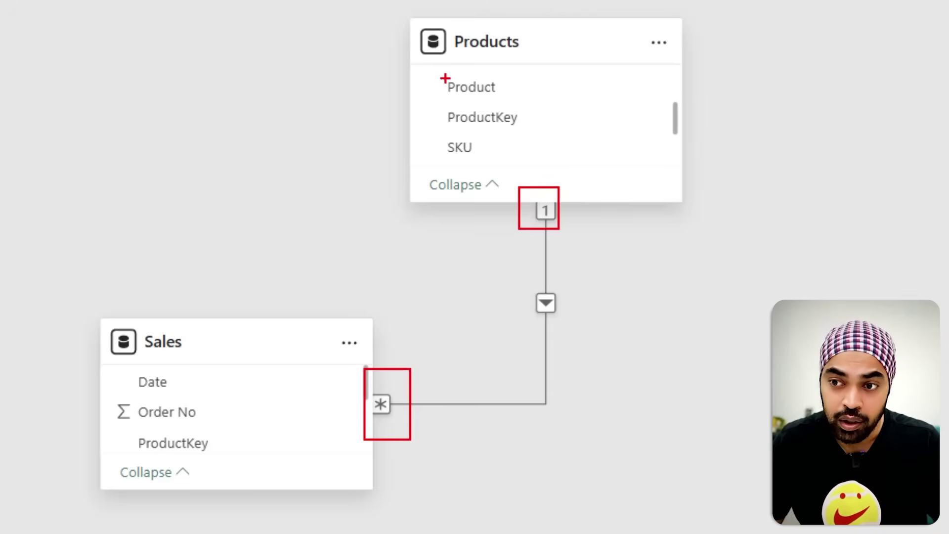
mouse_move(434, 71)
left_mouse_down()
mouse_move(483, 130)
mouse_move(526, 156)
left_mouse_up()
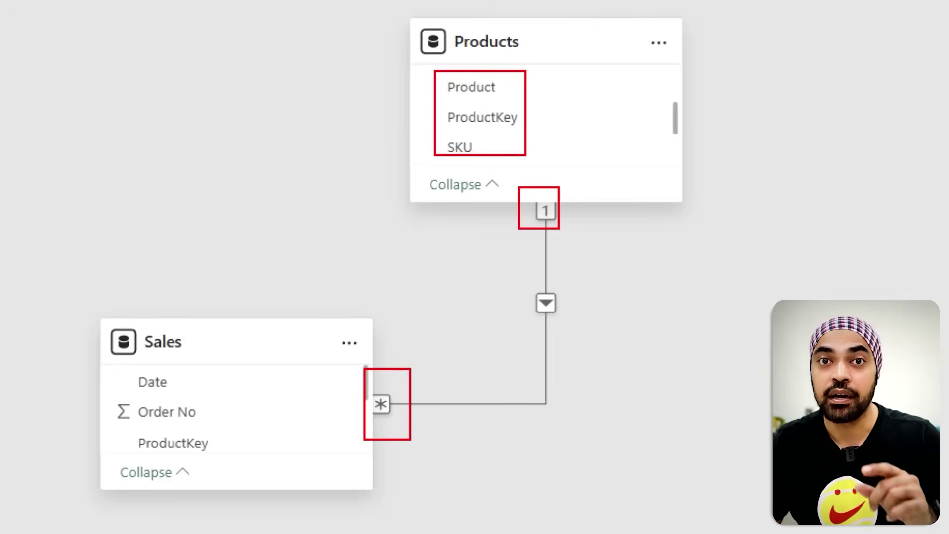
mouse_move(505, 214)
left_mouse_down()
mouse_move(498, 302)
mouse_move(457, 334)
mouse_move(407, 345)
mouse_move(425, 331)
mouse_move(430, 357)
left_mouse_up()
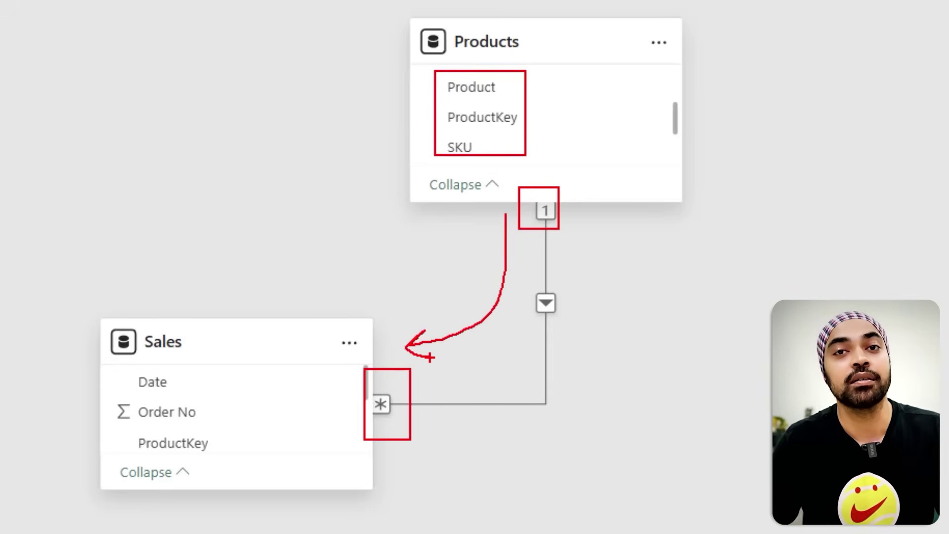
left_click_drag(582, 312, 602, 298)
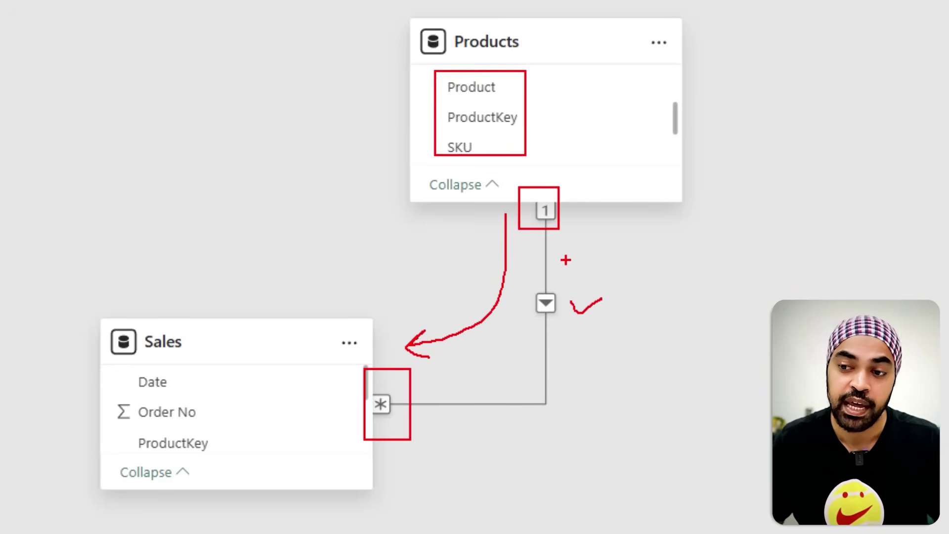
mouse_move(458, 370)
left_mouse_down()
mouse_move(506, 358)
mouse_move(516, 334)
mouse_move(508, 341)
mouse_move(529, 376)
left_mouse_up()
left_click_drag(522, 358, 512, 384)
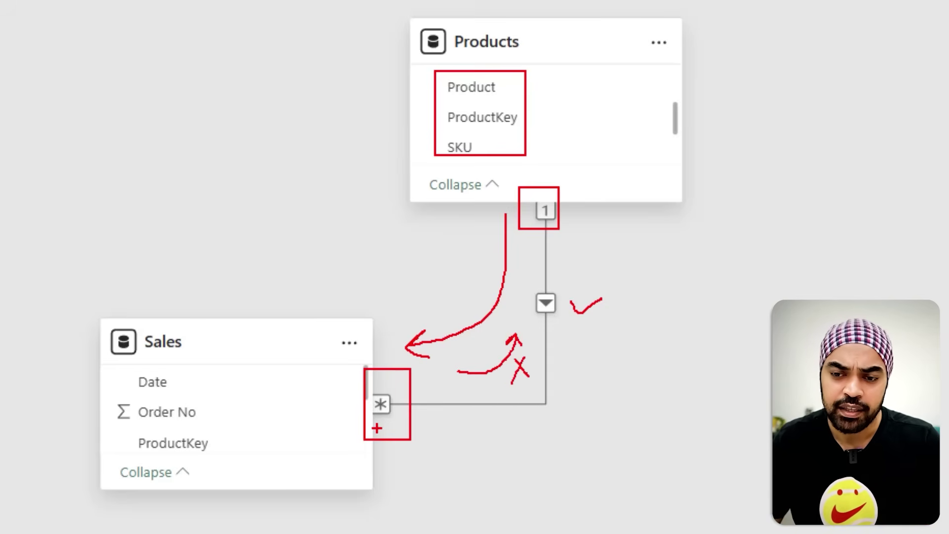
key("Escape")
Locate the Unit Price column in Sales and the Unique Models measure in Products within the model diagram.
scroll(303, 440, "down", 5)
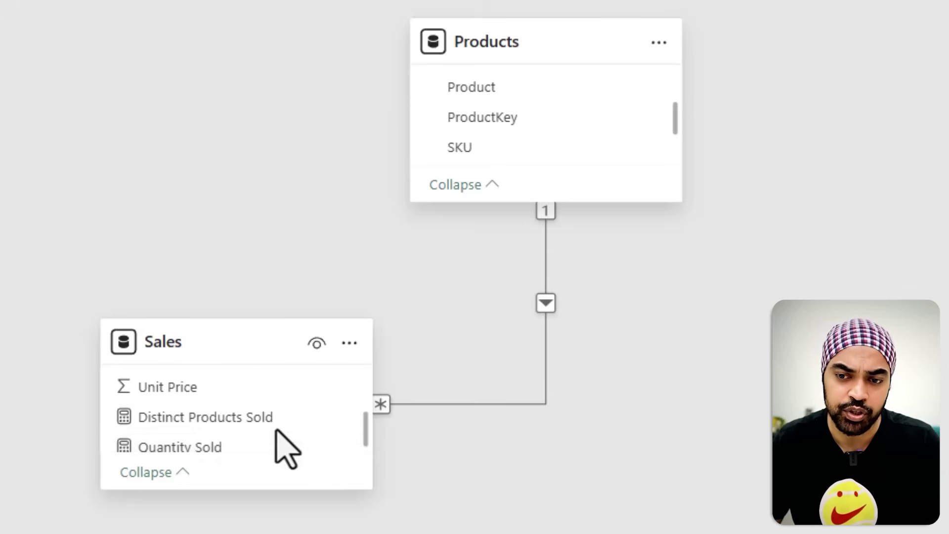
mouse_move(93, 374)
left_mouse_down()
mouse_move(236, 409)
mouse_move(237, 400)
left_mouse_up()
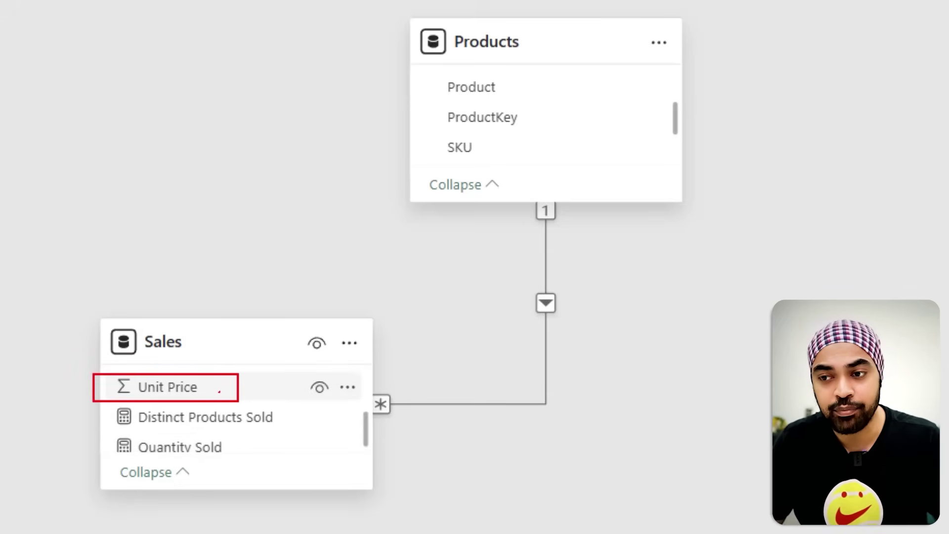
mouse_move(219, 390)
left_mouse_down()
mouse_move(352, 369)
mouse_move(395, 337)
mouse_move(426, 295)
mouse_move(451, 222)
left_mouse_up()
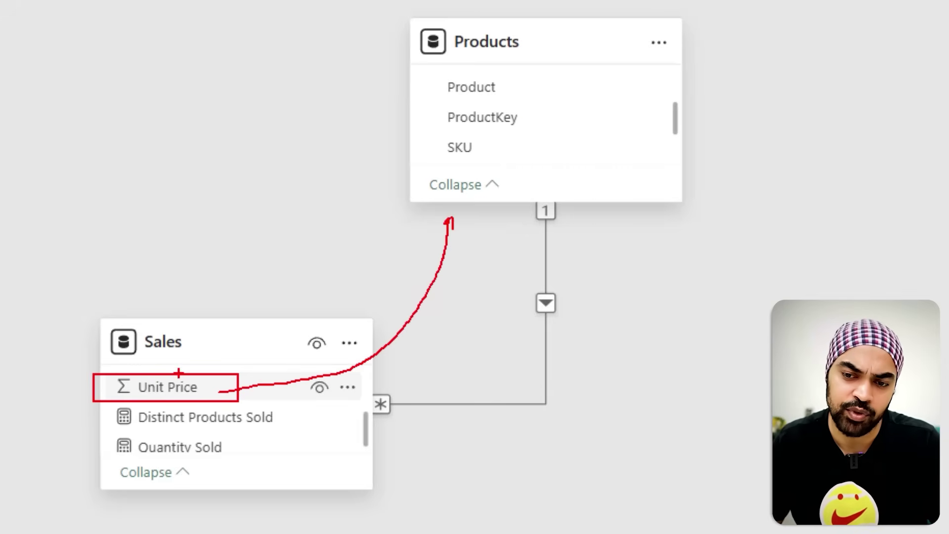
left_click_drag(552, 97, 600, 82)
key("Escape")
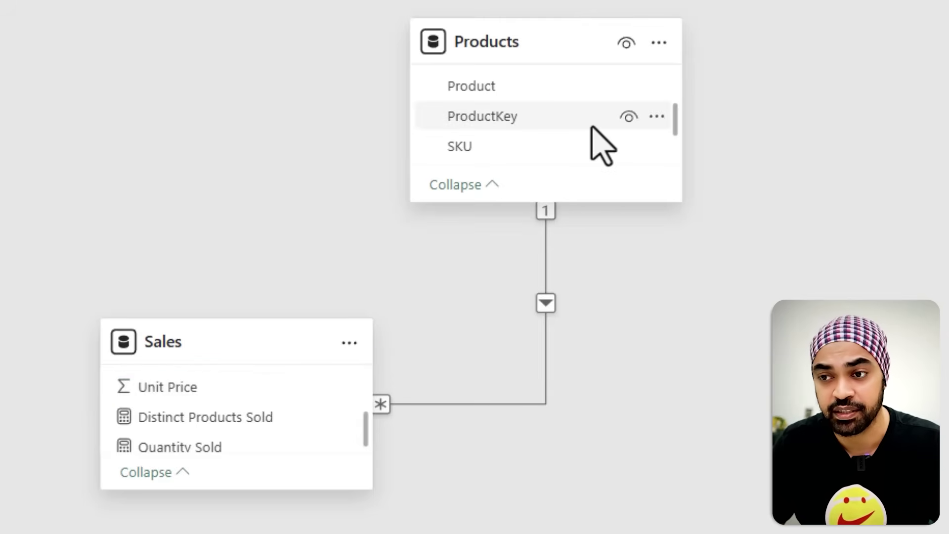
scroll(592, 127, "down", 3)
key("ctrl+2")
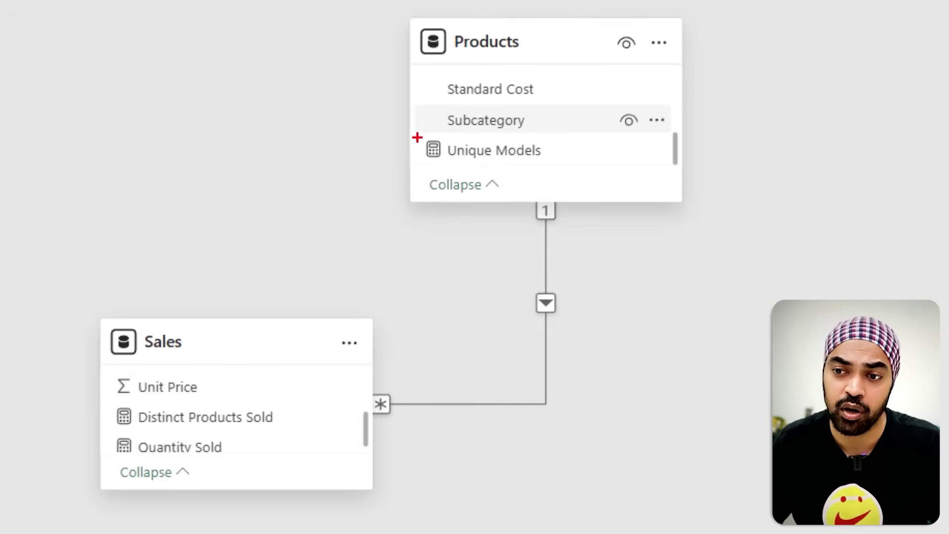
left_click_drag(417, 137, 552, 162)
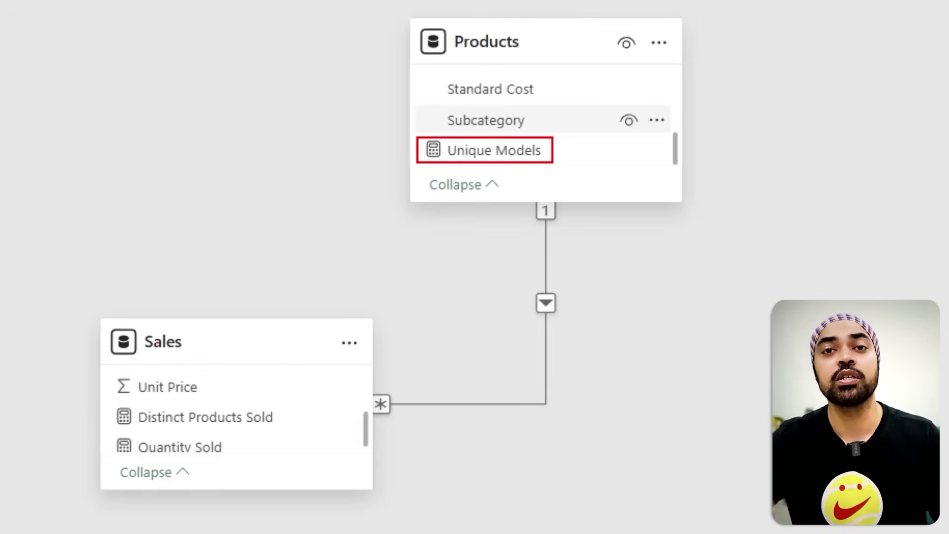
key("Escape")
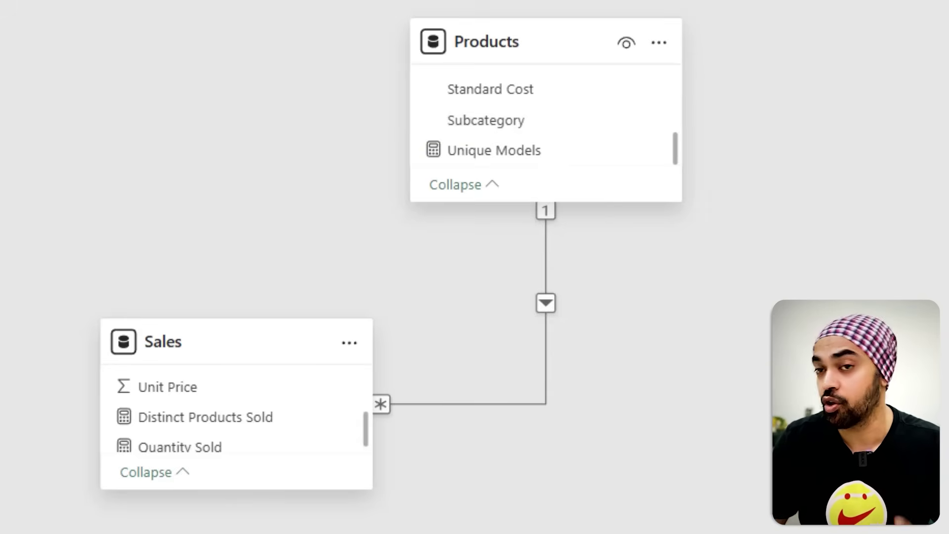
Open the Products–Sales relationship's properties and view the available cross-filter direction options.
right_click(547, 206)
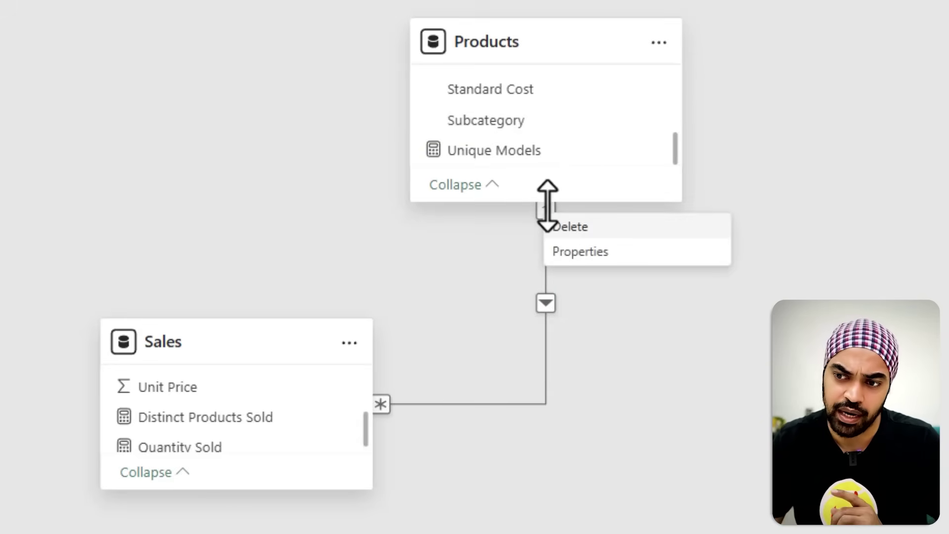
left_click(562, 252)
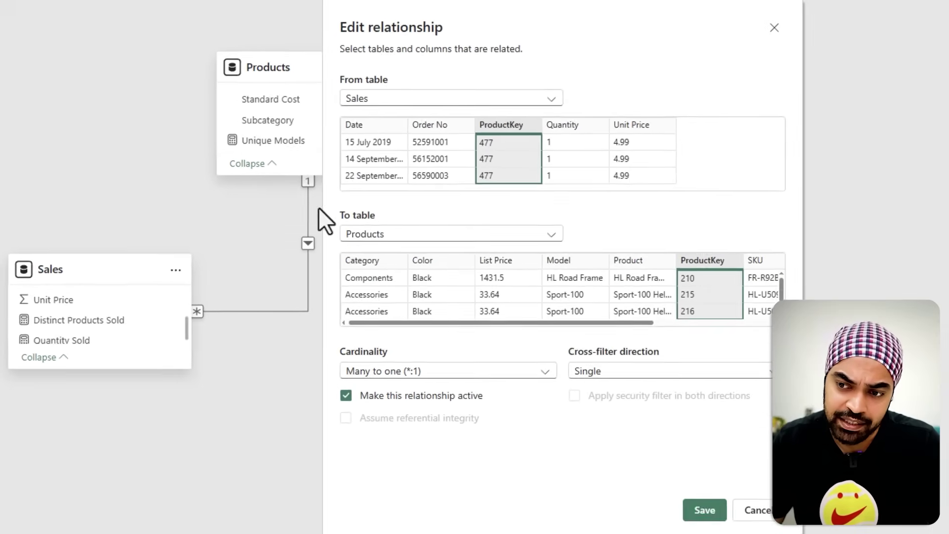
left_click_drag(301, 213, 297, 270)
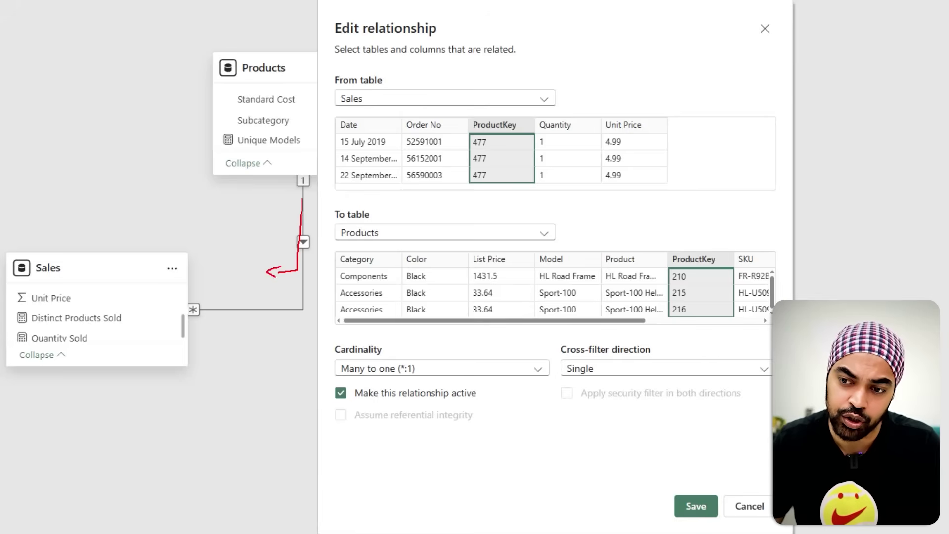
left_click(591, 369)
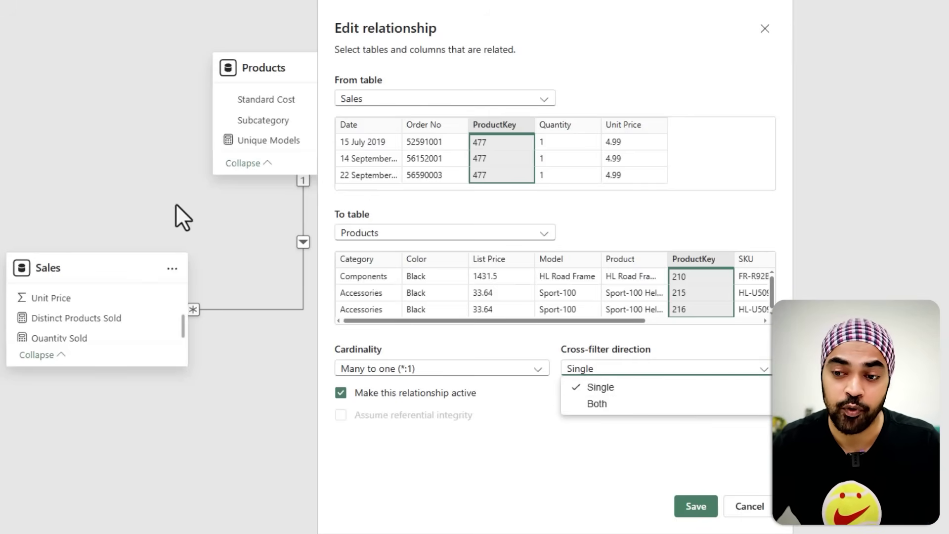
mouse_move(273, 179)
left_mouse_down()
mouse_move(227, 259)
mouse_move(237, 255)
left_mouse_up()
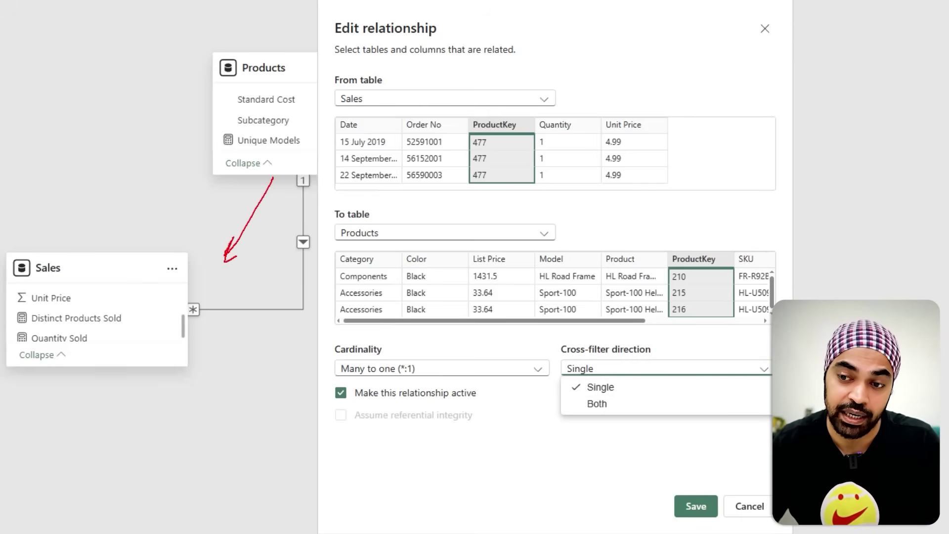
mouse_move(189, 310)
left_mouse_down()
mouse_move(283, 228)
mouse_move(280, 245)
left_mouse_up()
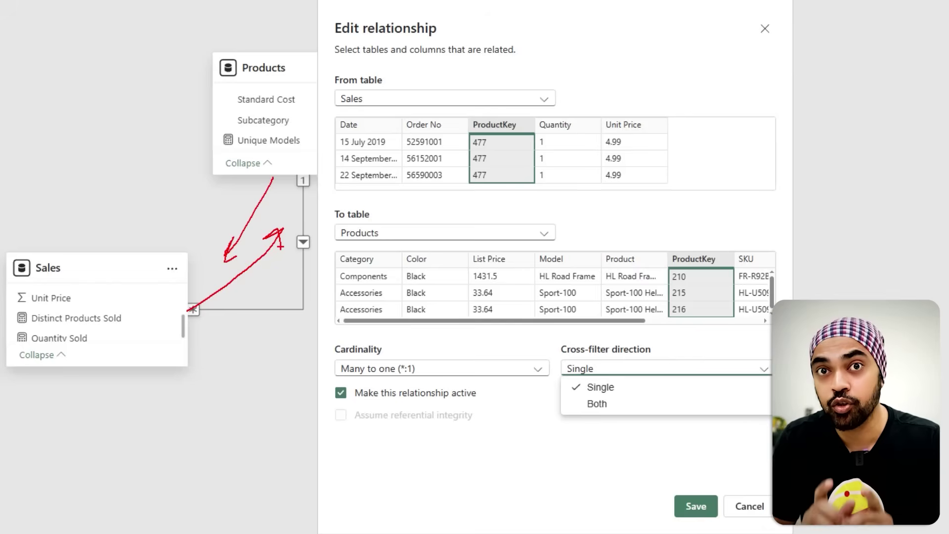
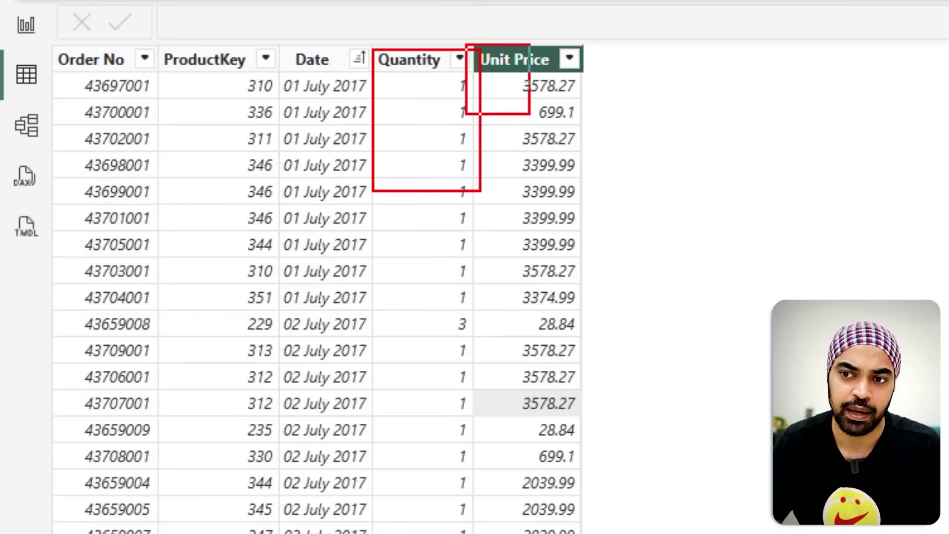
Examine the Quantity and Unit Price columns row by row in the Sales table, and view the Total Sales by Category matrix on the report page.
left_click_drag(611, 91, 683, 88)
left_click_drag(636, 119, 685, 119)
left_click_drag(642, 149, 680, 152)
mouse_move(718, 74)
left_mouse_down()
mouse_move(744, 213)
mouse_move(742, 267)
left_mouse_up()
key("Escape")
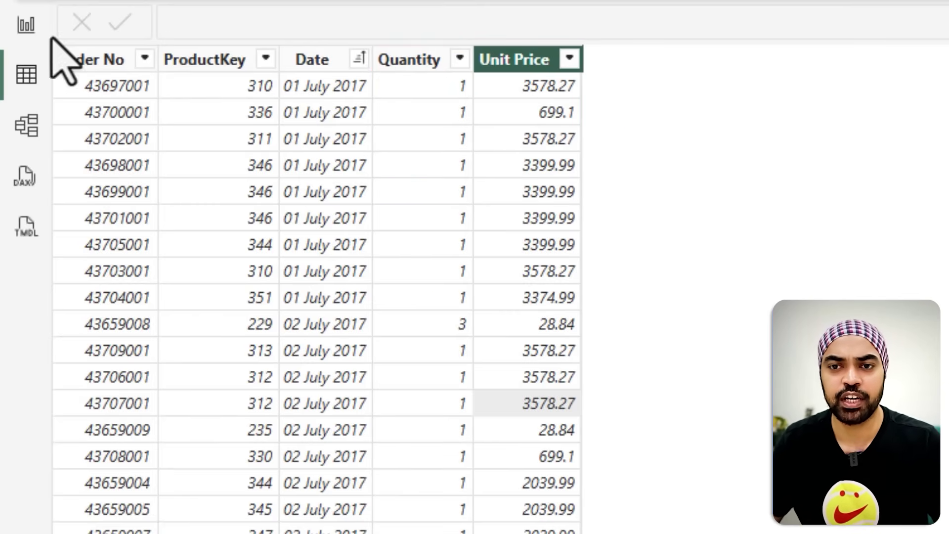
left_click(26, 27)
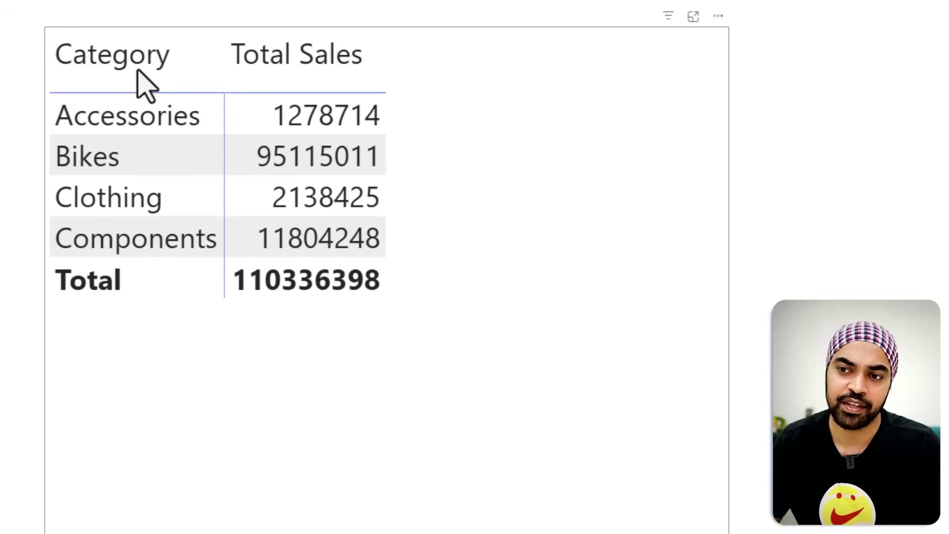
Examine the Total Sales values for each product category in the matrix.
key("ctrl+2")
left_click_drag(154, 128, 171, 121)
left_click_drag(128, 166, 154, 156)
left_click_drag(172, 213, 197, 195)
left_click_drag(189, 247, 203, 232)
left_click_drag(404, 113, 428, 99)
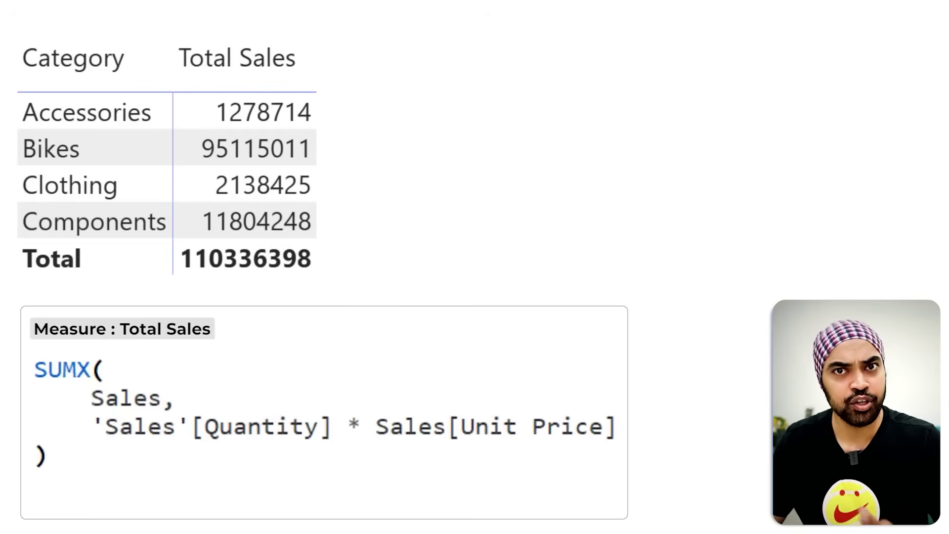
Examine the SUMX formula of the Total Sales measure, including the Sales table, Quantity and Unit Price references.
key("ctrl+2")
left_click_drag(86, 413, 149, 411)
left_click_drag(155, 450, 249, 451)
left_click_drag(492, 440, 517, 439)
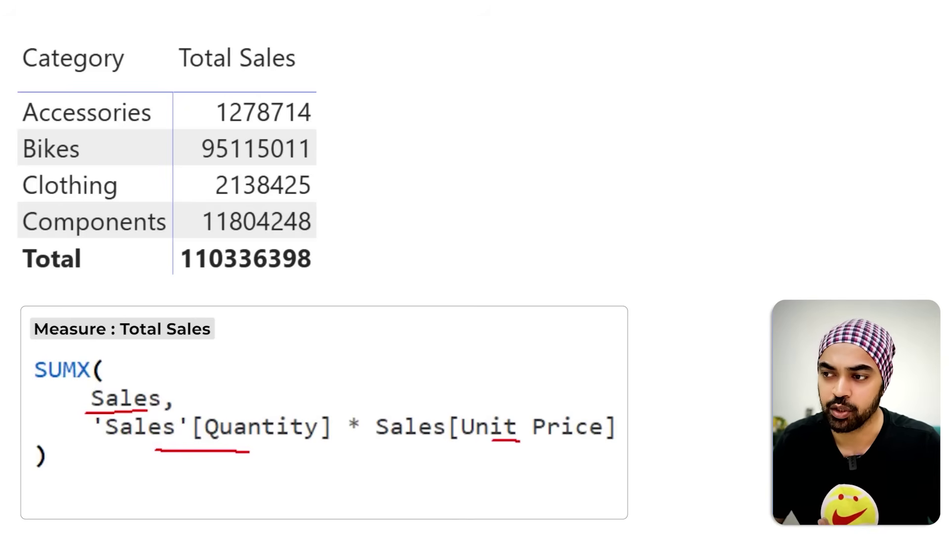
key("Escape")
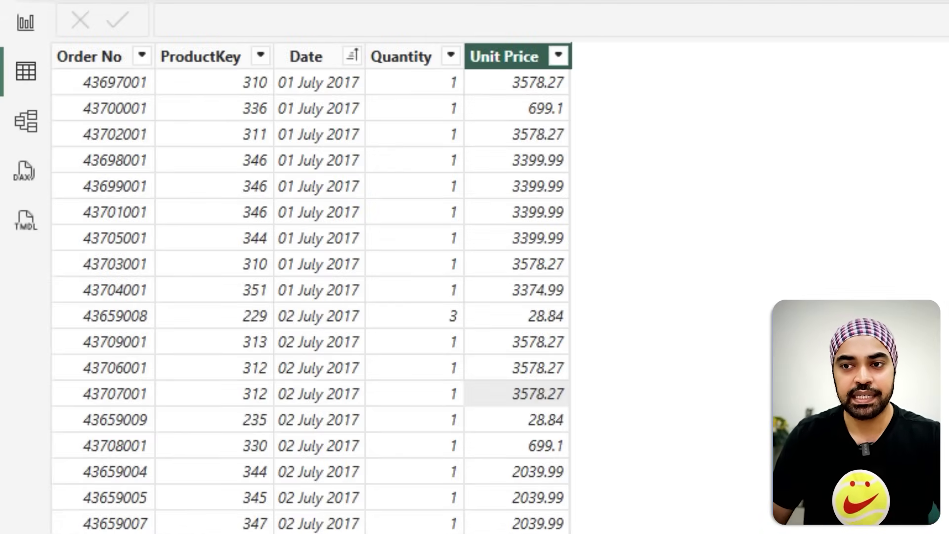
View the Unit Price and Quantity columns in Sales, compare them with List Price in the Products table, and return to Sales.
left_click(529, 64)
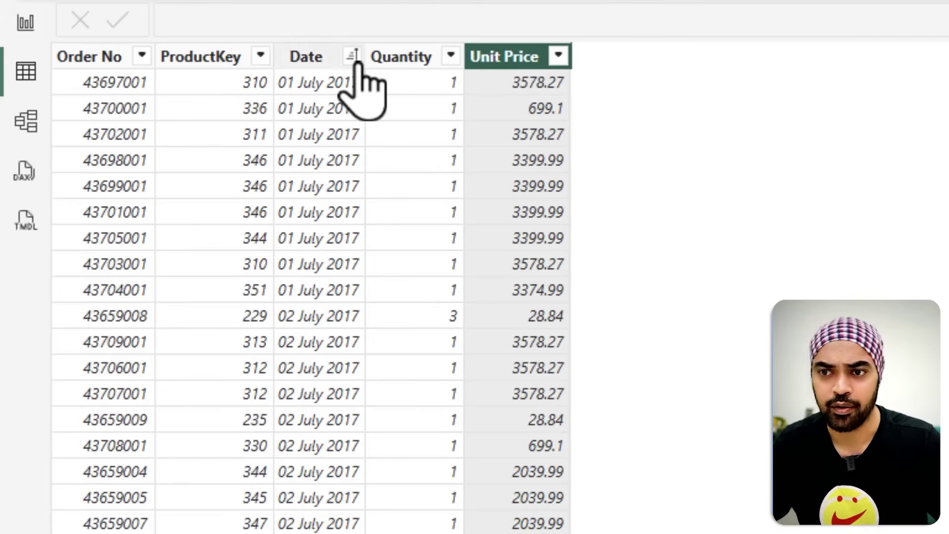
left_click(385, 59)
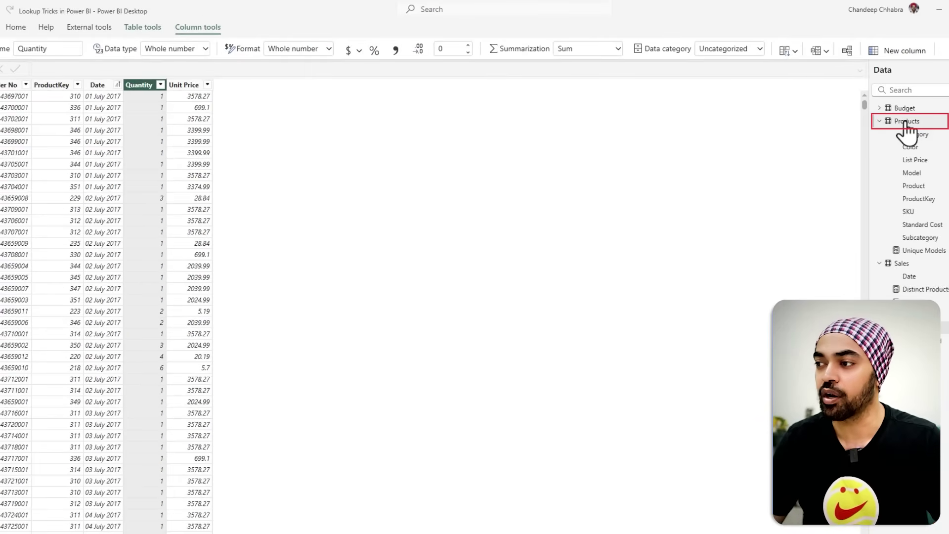
left_click(906, 123)
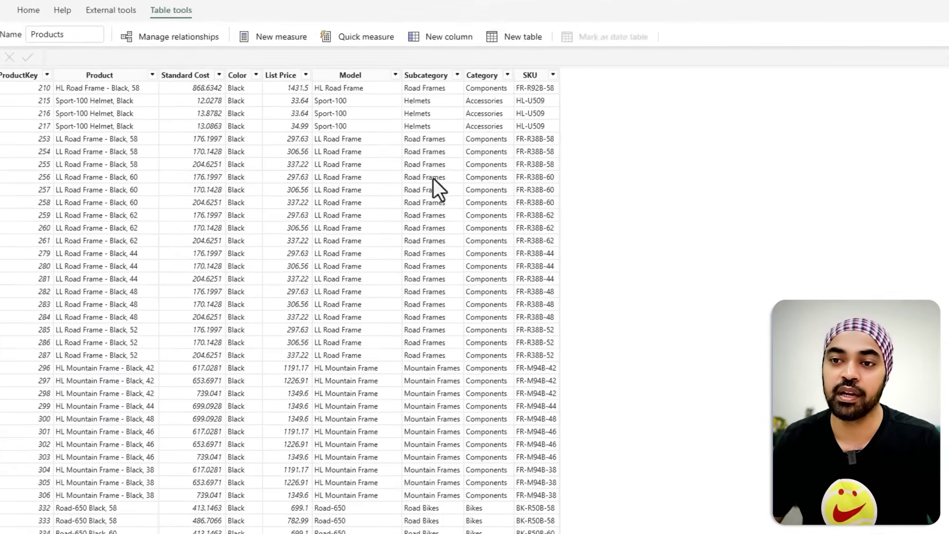
left_click(421, 47)
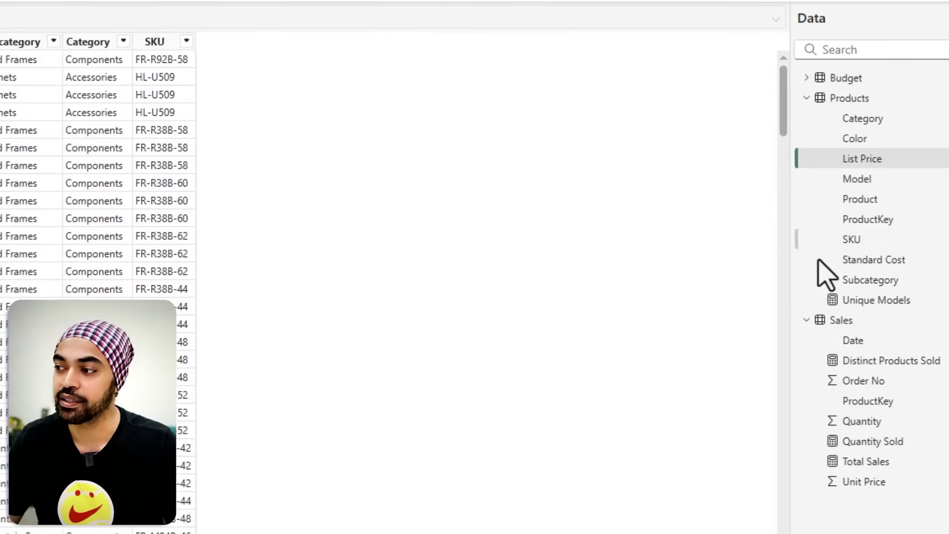
left_click(838, 325)
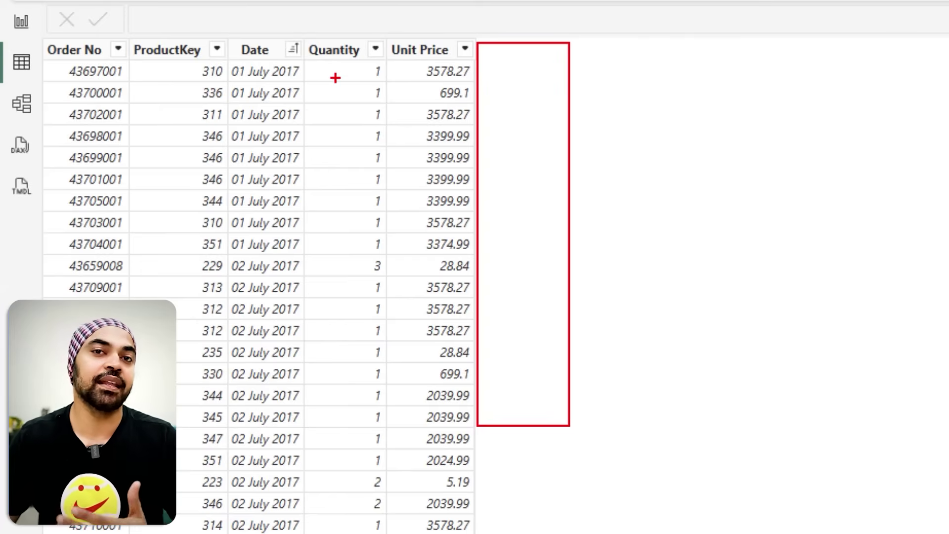
left_click_drag(335, 75, 353, 75)
left_click_drag(510, 79, 539, 76)
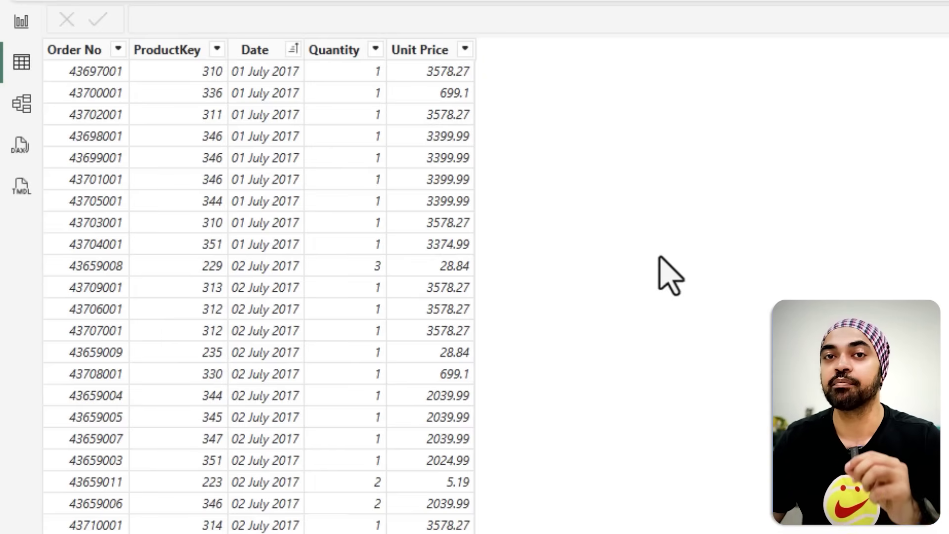
Add a calculated column to the Sales table, enlarge the formula text, and name the column ListPrice.
left_click(449, 136)
right_click(451, 141)
key("Escape")
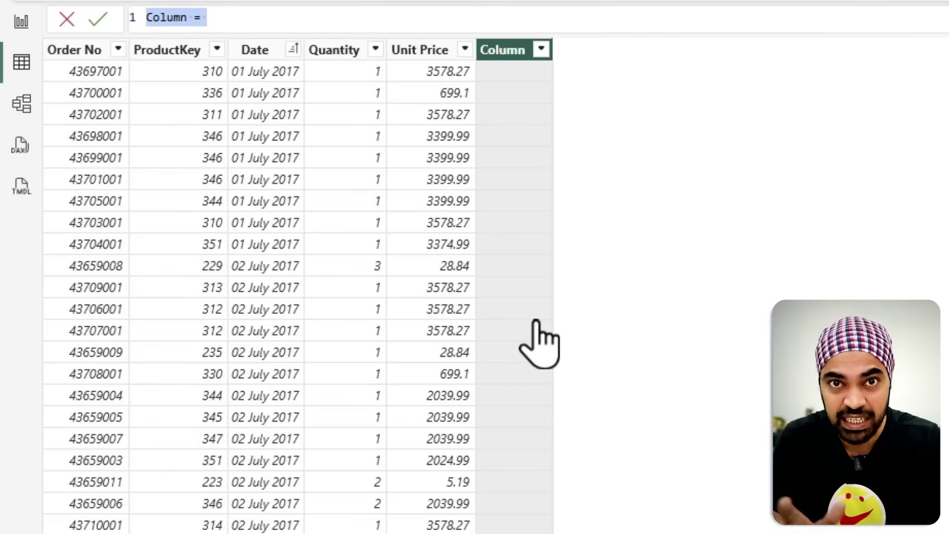
key("ctrl+plus")
key("ctrl+plus")
key("ctrl+plus")
key("ctrl+plus")
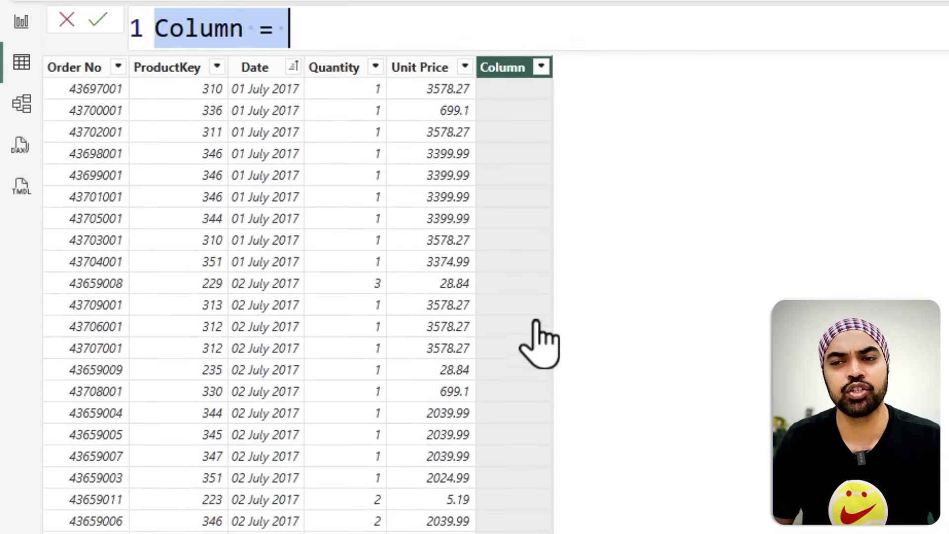
key("shift+Left")
key("shift+Left")
type("ListPrice")
key("End")
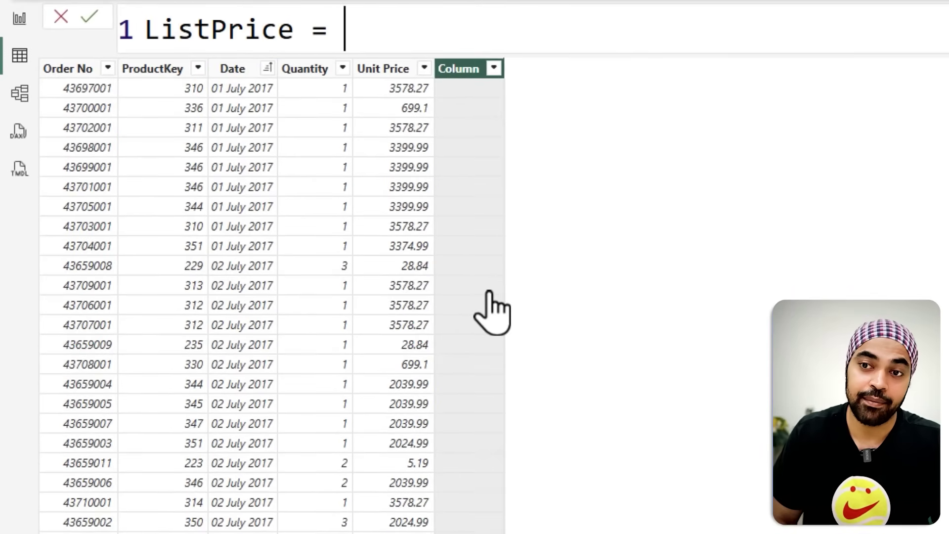
Define the ListPrice column in Sales as RELATED(Products[List Price]).
type("rel")
key("Tab")
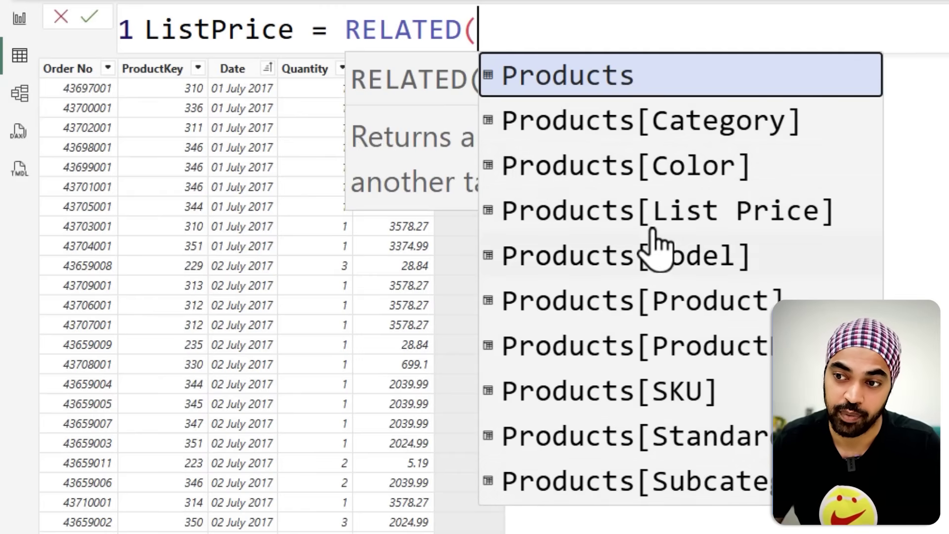
left_click(638, 218)
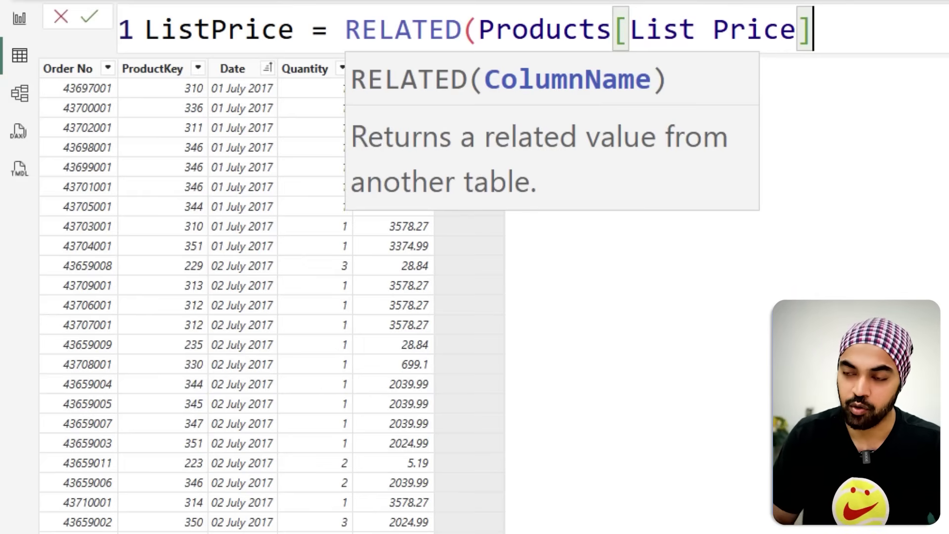
type(")")
key("Return")
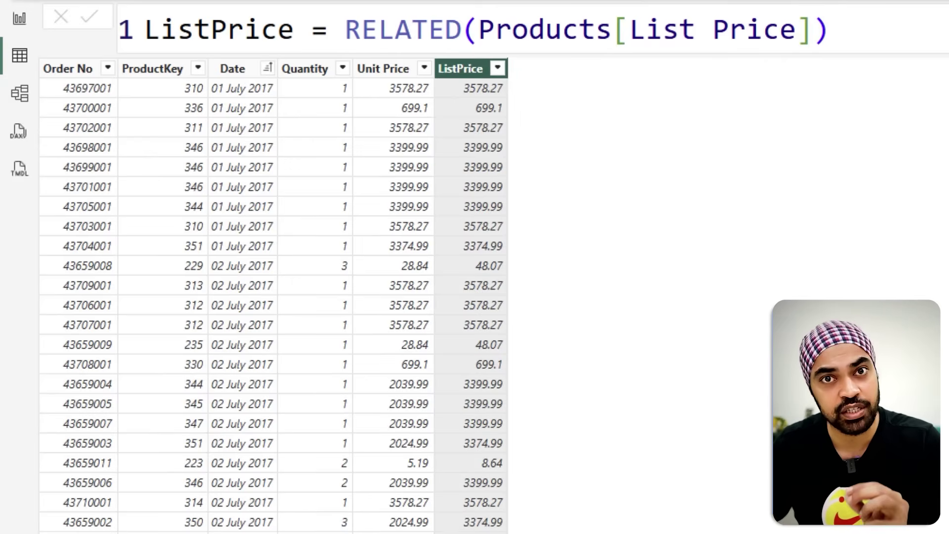
Trace the first Sales row from its ProductKey 310 and Quantity to its looked-up ListPrice value.
left_click(373, 160)
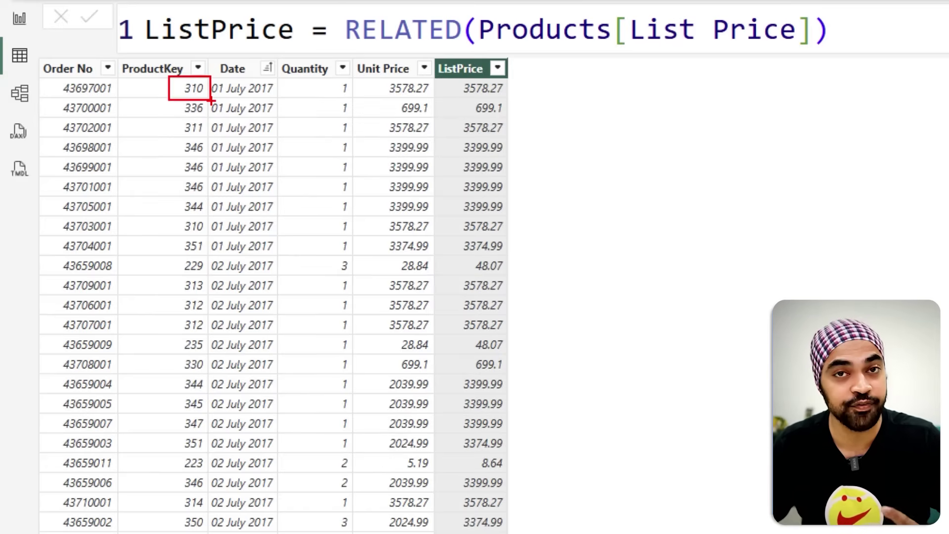
left_click_drag(511, 89, 540, 77)
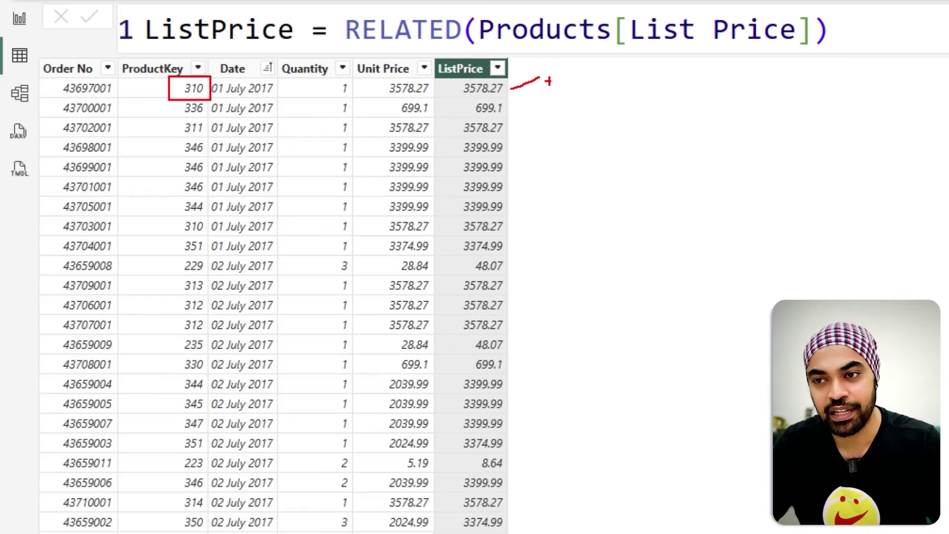
mouse_move(564, 64)
left_mouse_down()
mouse_move(565, 95)
mouse_move(574, 69)
left_mouse_up()
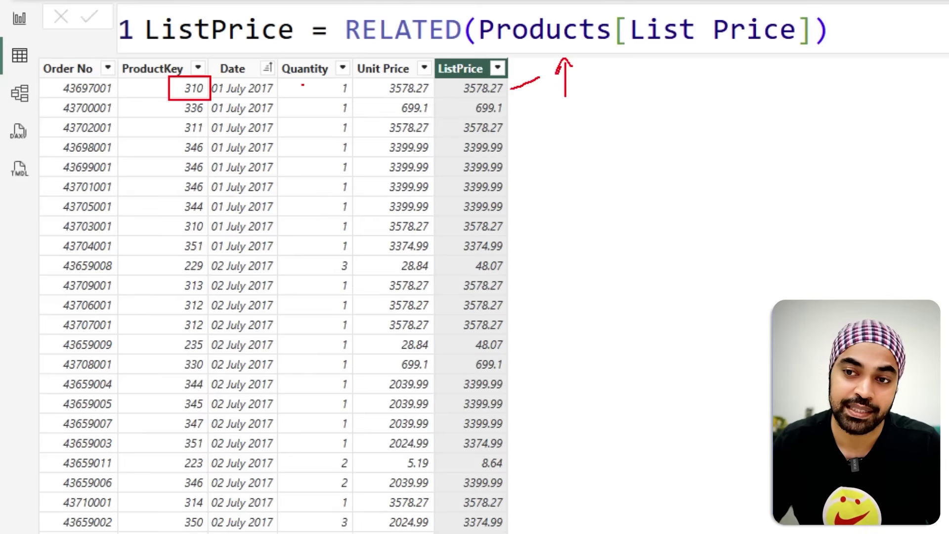
left_click_drag(304, 89, 327, 88)
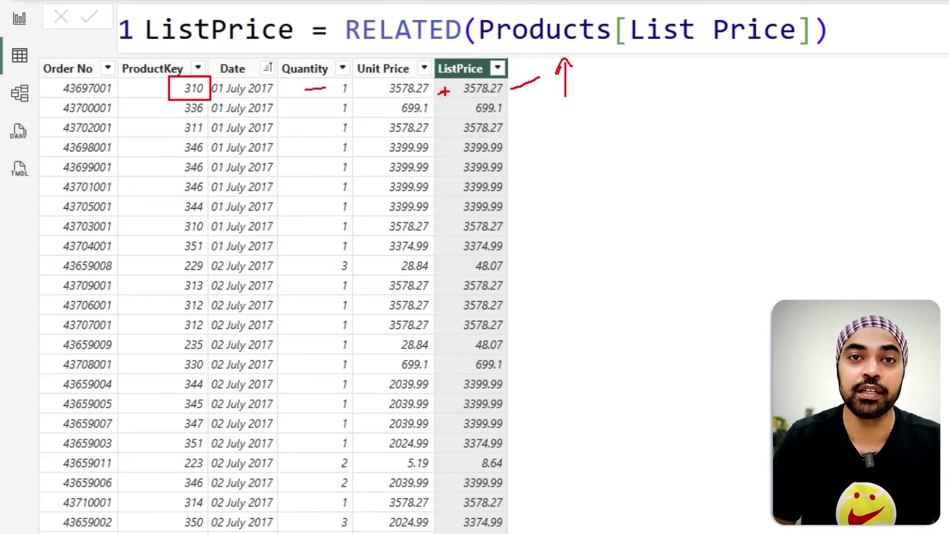
key("Escape")
Examine the ListPrice column's values and the RELATED expression in its formula.
left_click_drag(477, 145, 555, 234)
left_click_drag(520, 132, 476, 267)
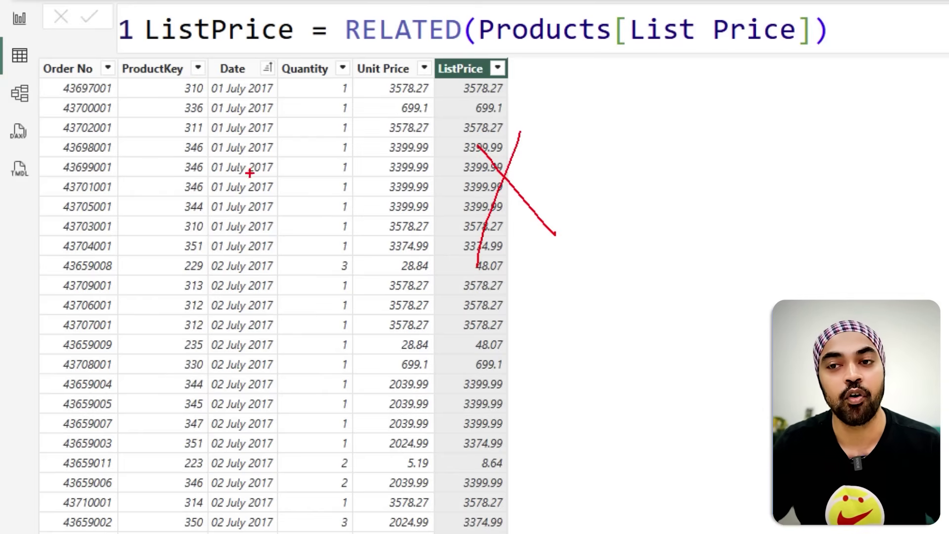
left_click_drag(364, 51, 453, 47)
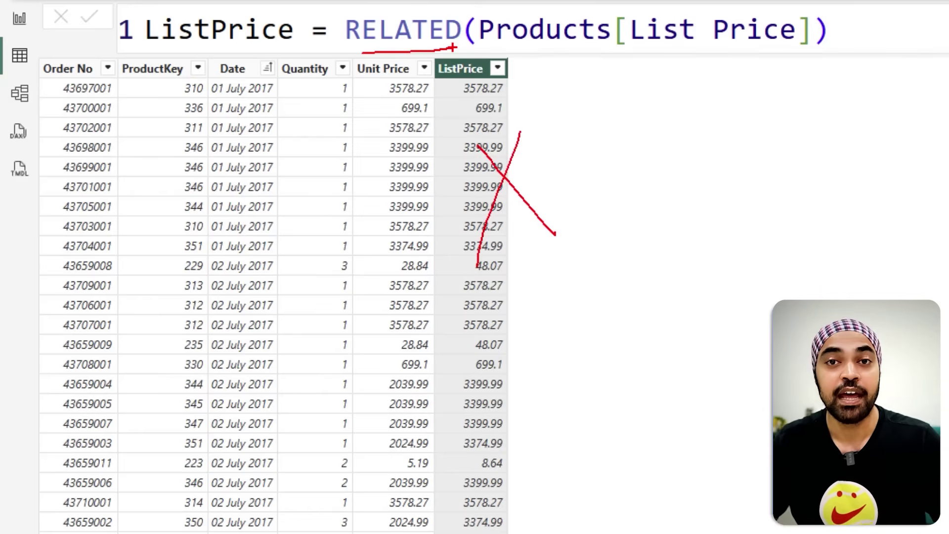
key("Escape")
left_click_drag(346, 34, 883, 29)
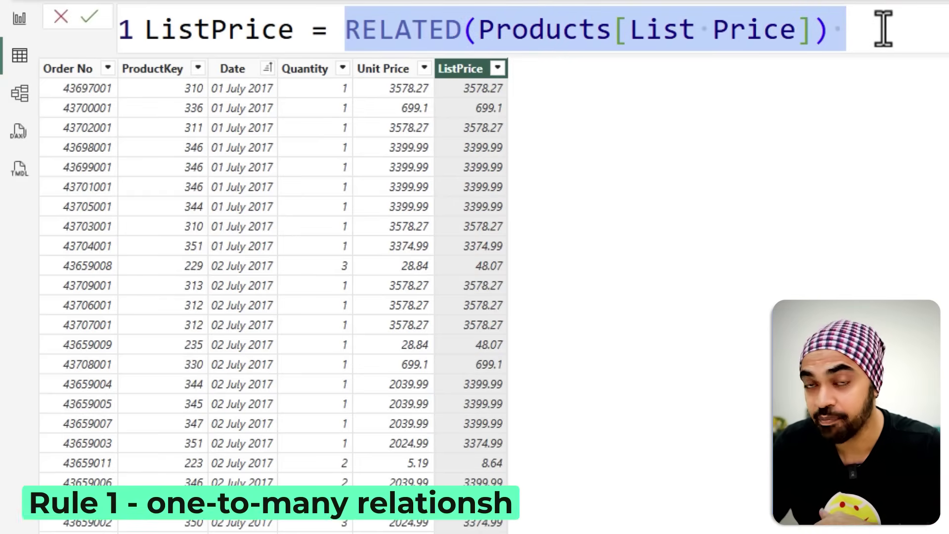
key("Escape")
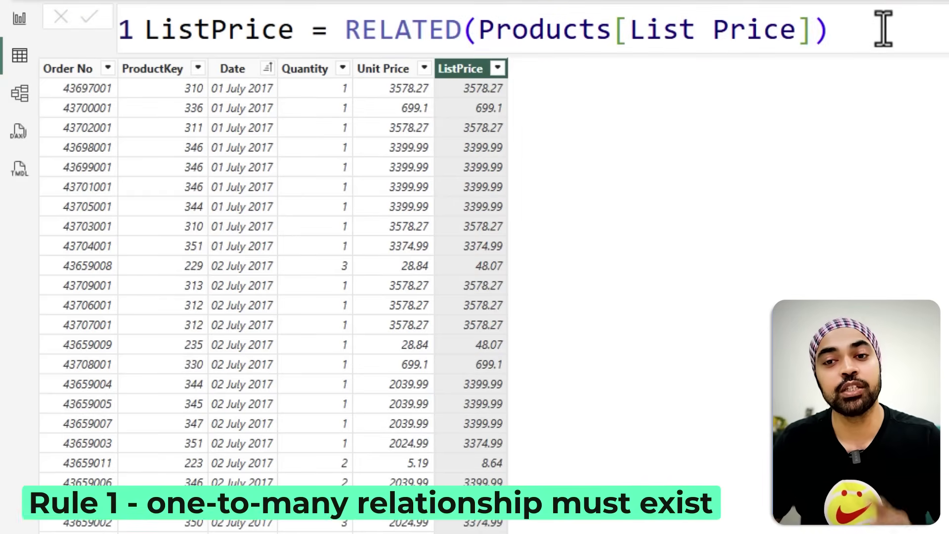
Open the model diagram and enlarge the Sales table card so that all its fields are listed.
left_click(20, 93)
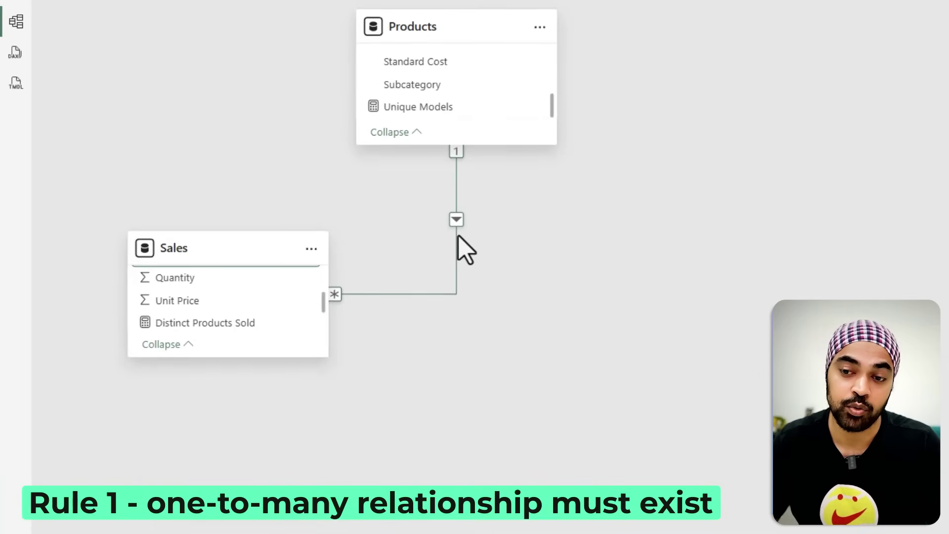
scroll(263, 328, "up", 3)
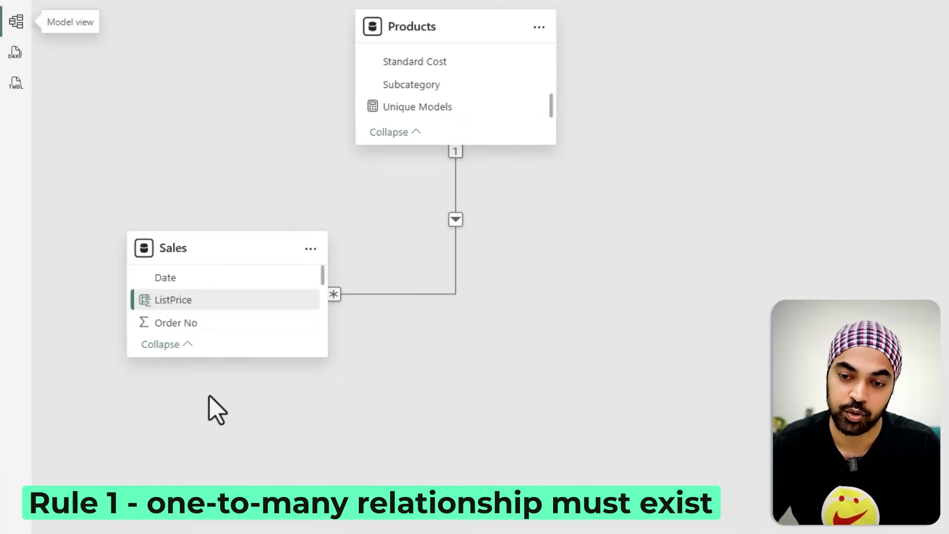
left_click_drag(218, 357, 197, 525)
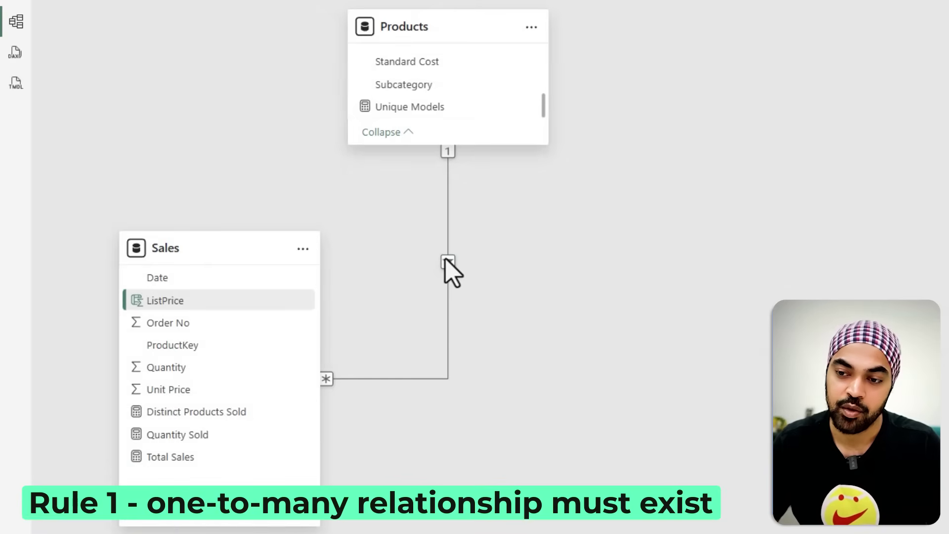
Examine the ProductKey link and the one and many ends of the Products–Sales relationship.
left_click(447, 262)
key("ctrl+2")
left_click_drag(133, 332, 205, 374)
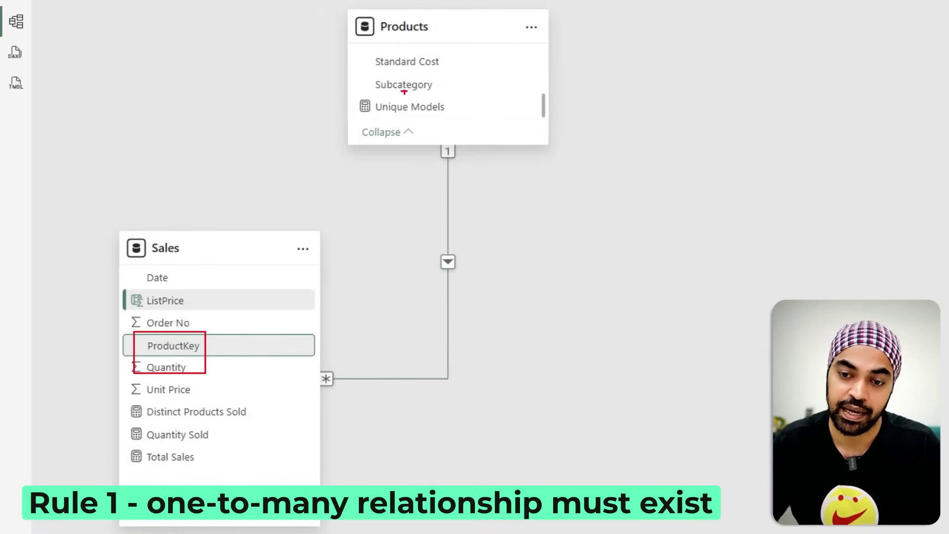
left_click_drag(465, 75, 465, 95)
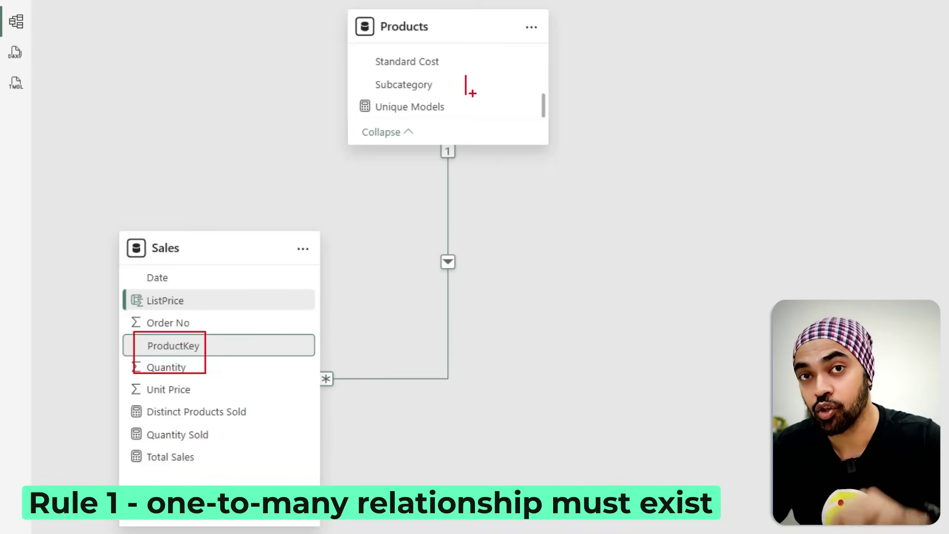
left_click_drag(478, 152, 472, 159)
left_click_drag(339, 414, 365, 397)
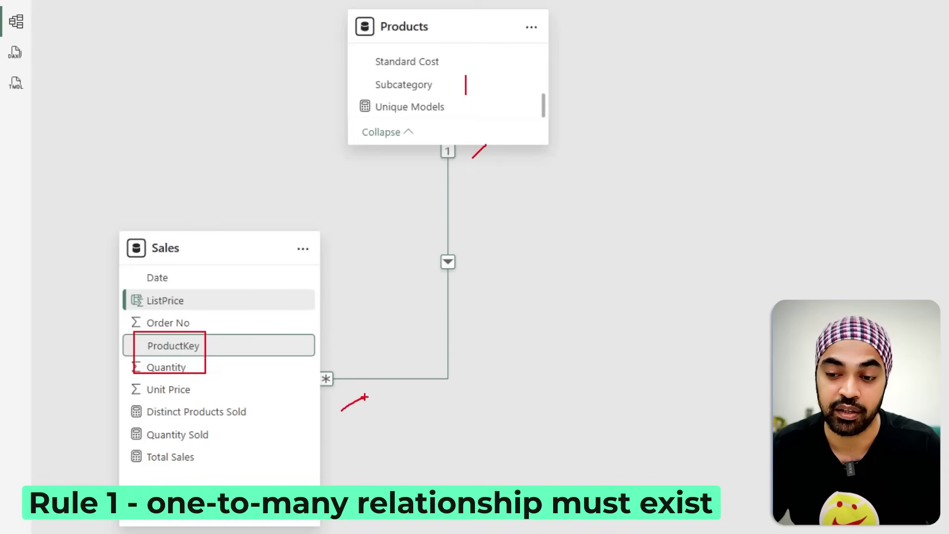
key("Escape")
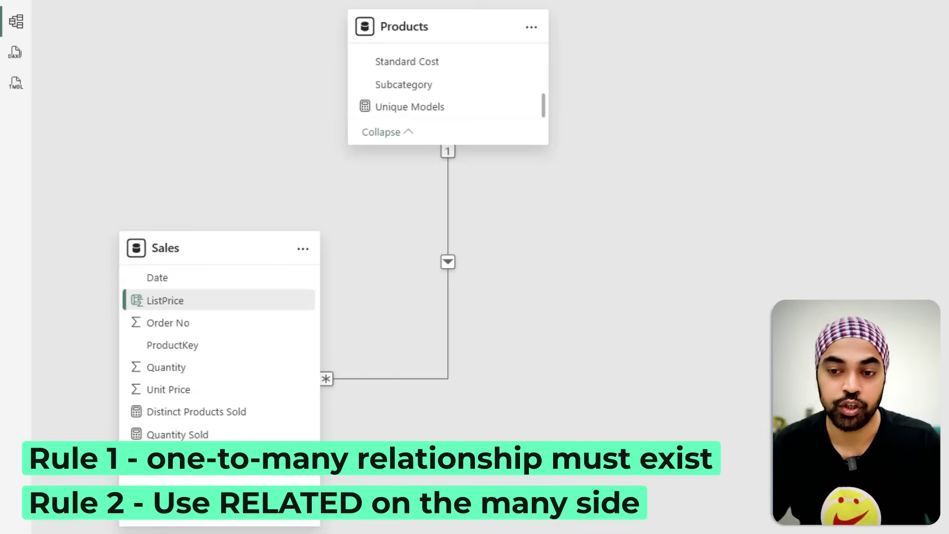
Locate the ListPrice column on the many side of the relationship in the model diagram, and return to the Sales table data.
left_click_drag(181, 235, 224, 212)
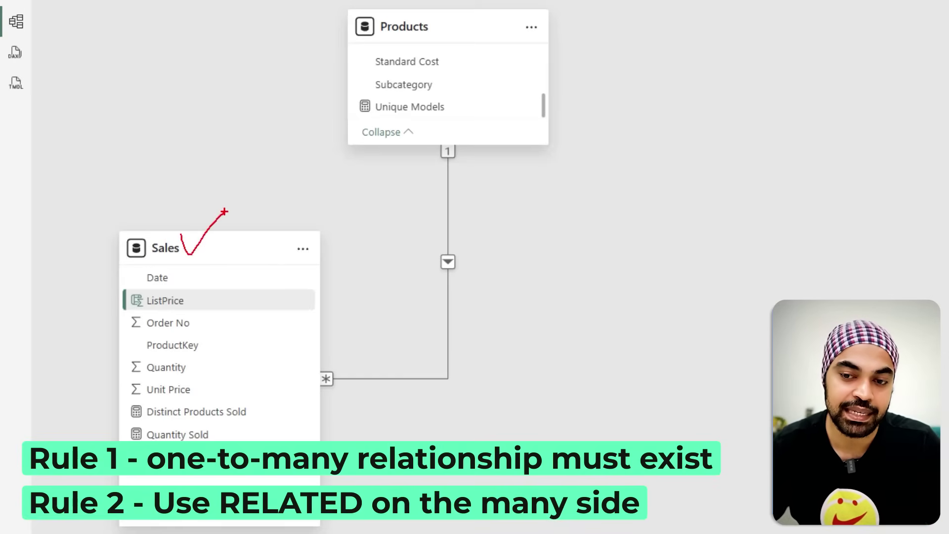
mouse_move(348, 363)
left_mouse_down()
mouse_move(298, 361)
mouse_move(301, 395)
mouse_move(341, 402)
mouse_move(325, 350)
left_mouse_up()
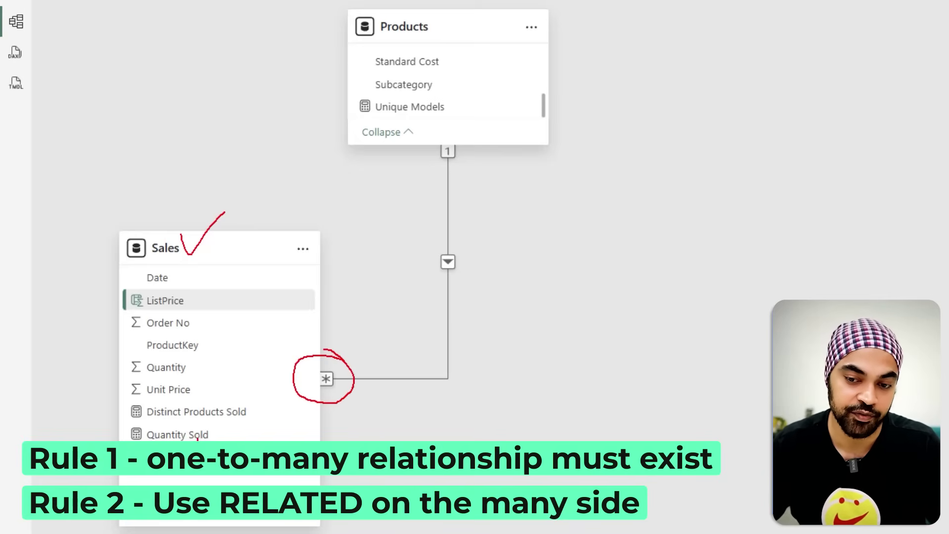
mouse_move(135, 305)
left_mouse_down()
mouse_move(186, 309)
mouse_move(188, 296)
mouse_move(148, 290)
left_mouse_up()
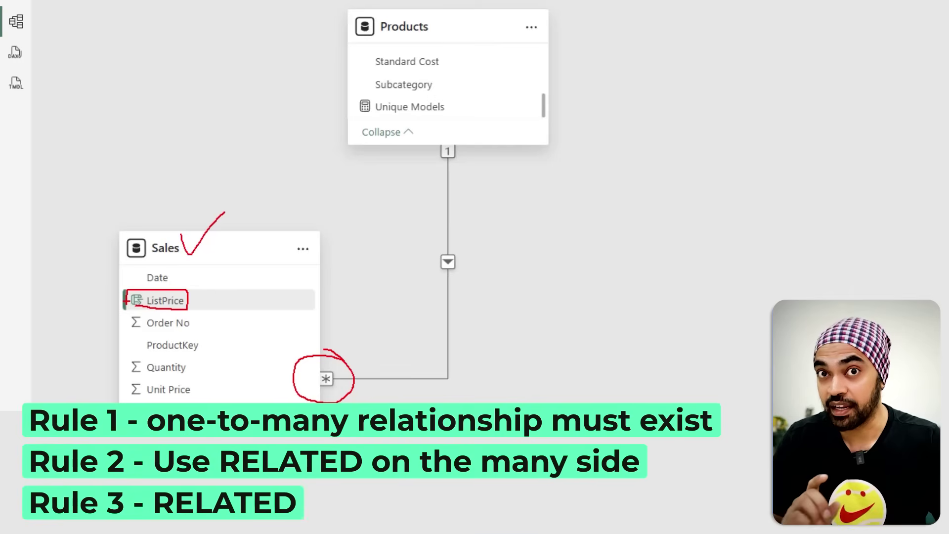
key("Escape")
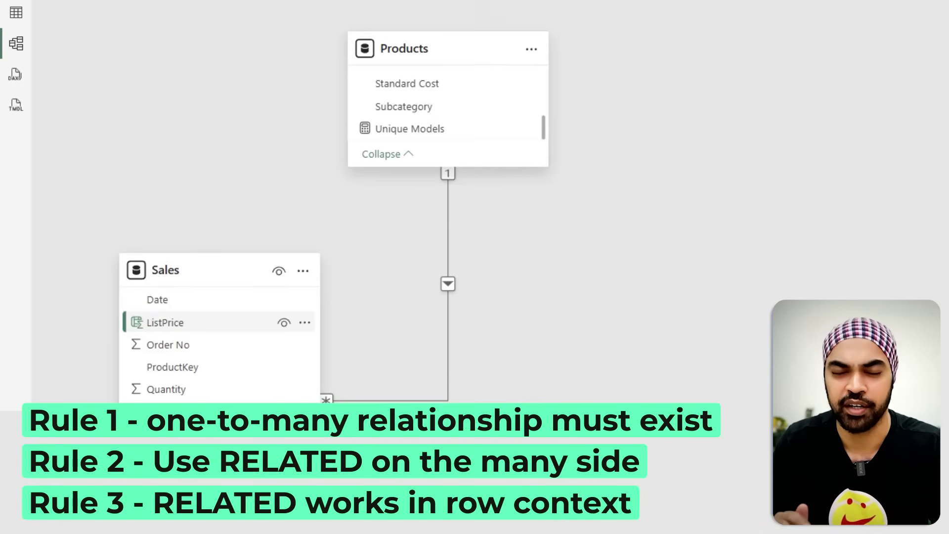
left_click(14, 74)
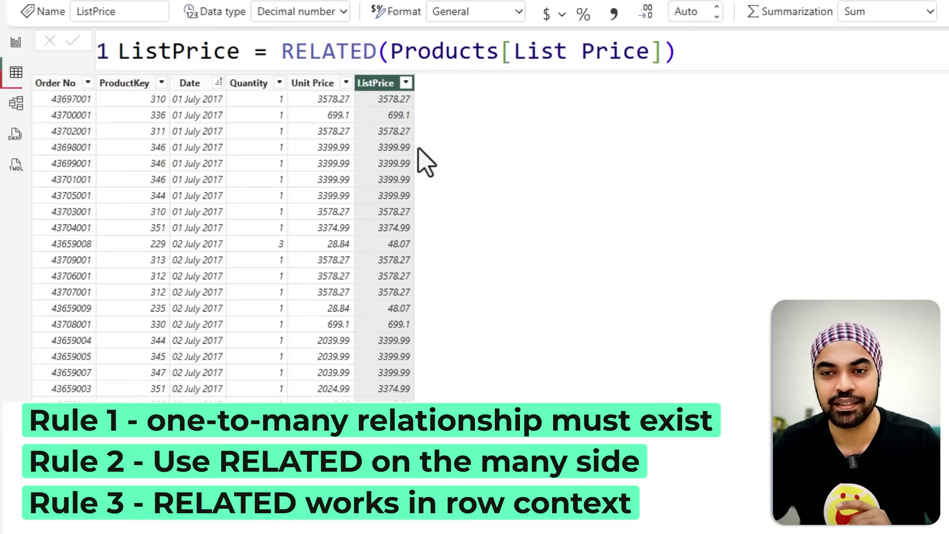
Examine how the RELATED expression supplies a value for each row of the ListPrice column.
key("ctrl+2")
left_click_drag(322, 64, 361, 59)
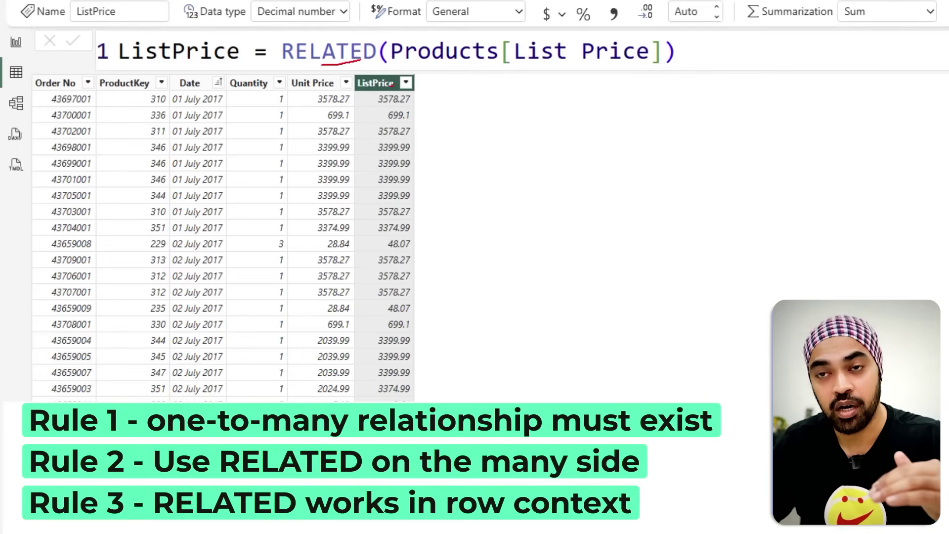
left_click_drag(424, 137, 430, 132)
left_click_drag(430, 154, 434, 149)
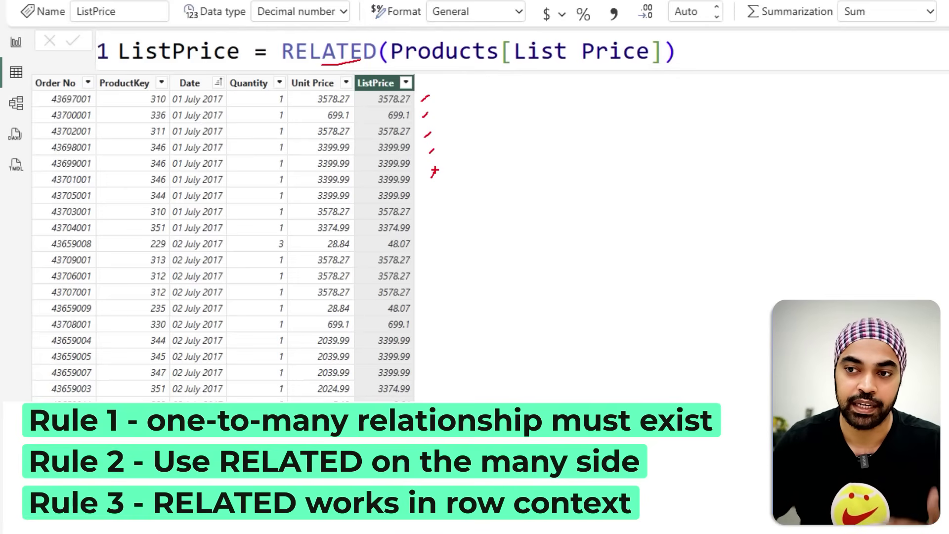
mouse_move(412, 87)
left_mouse_down()
mouse_move(359, 101)
mouse_move(384, 90)
left_mouse_up()
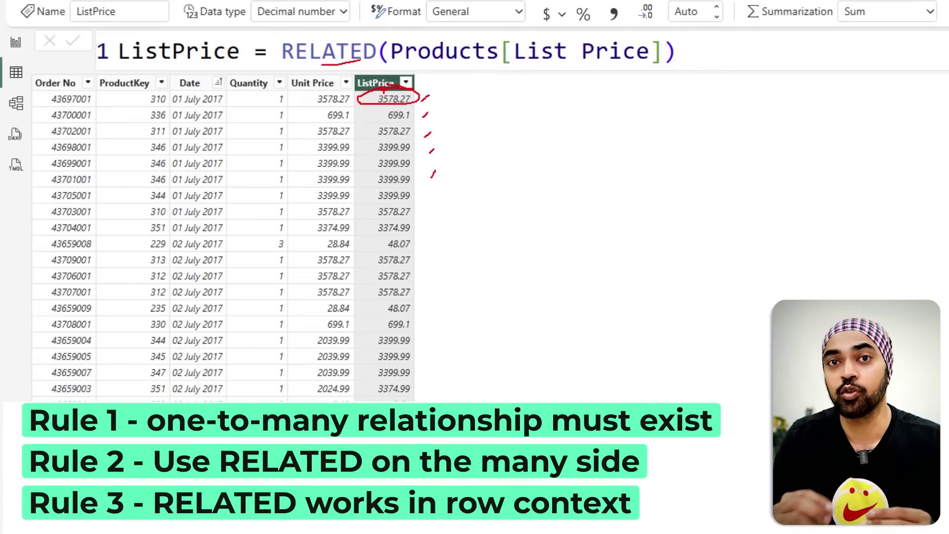
left_click_drag(288, 63, 383, 65)
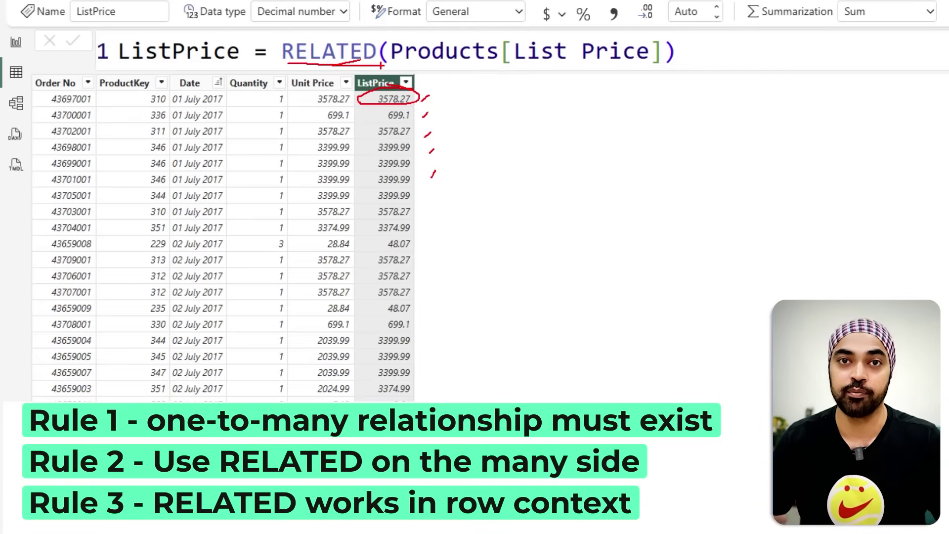
key("Escape")
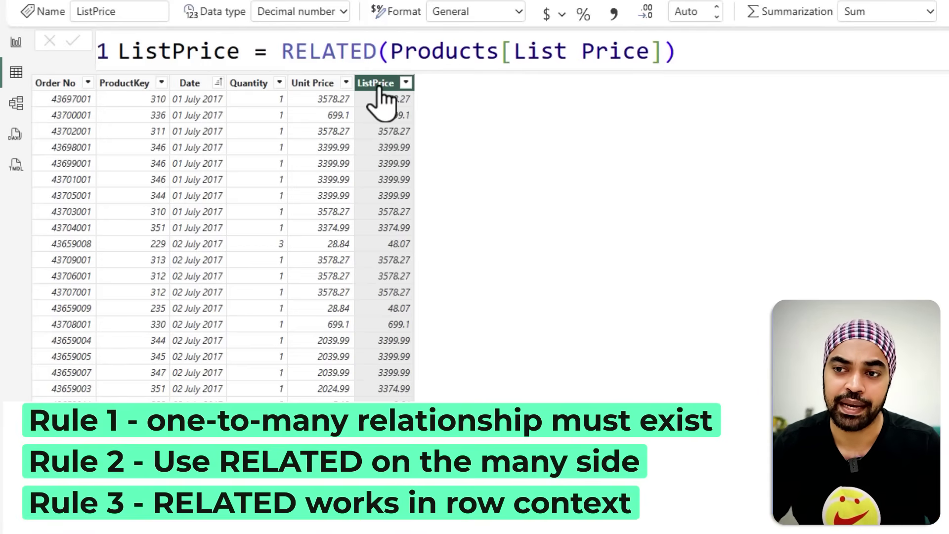
Move the RELATED expression of the ListPrice column onto its own line, comment it out and commit the formula.
left_click(269, 53)
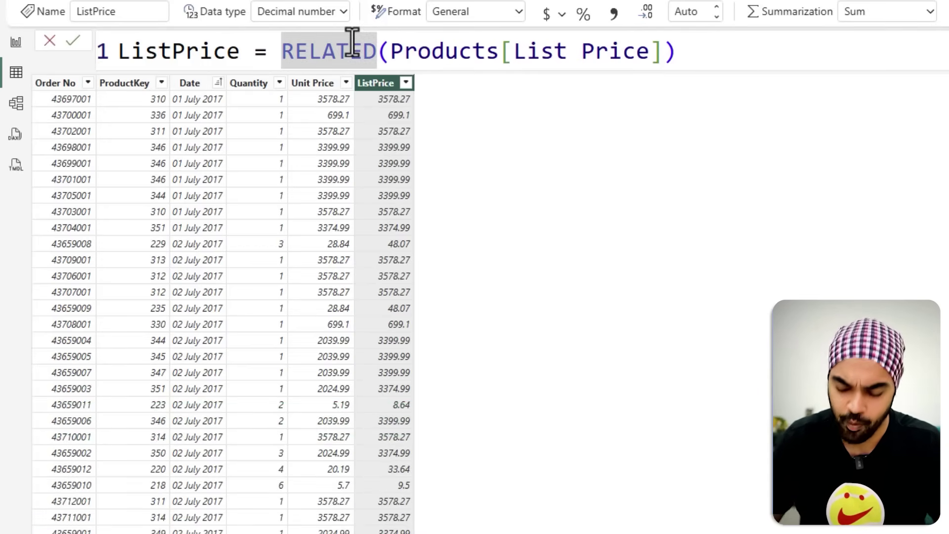
key("shift+Return")
type("//")
key("Return")
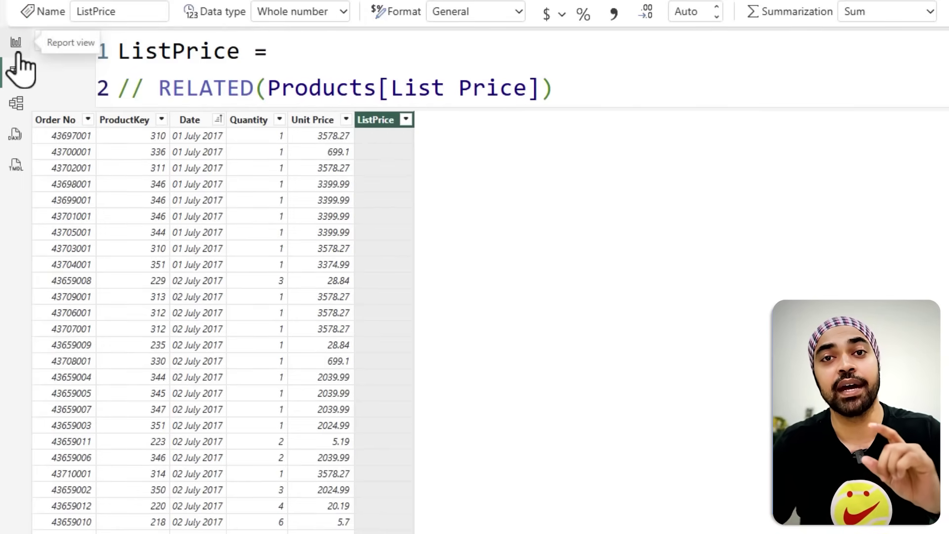
left_click_drag(159, 88, 613, 89)
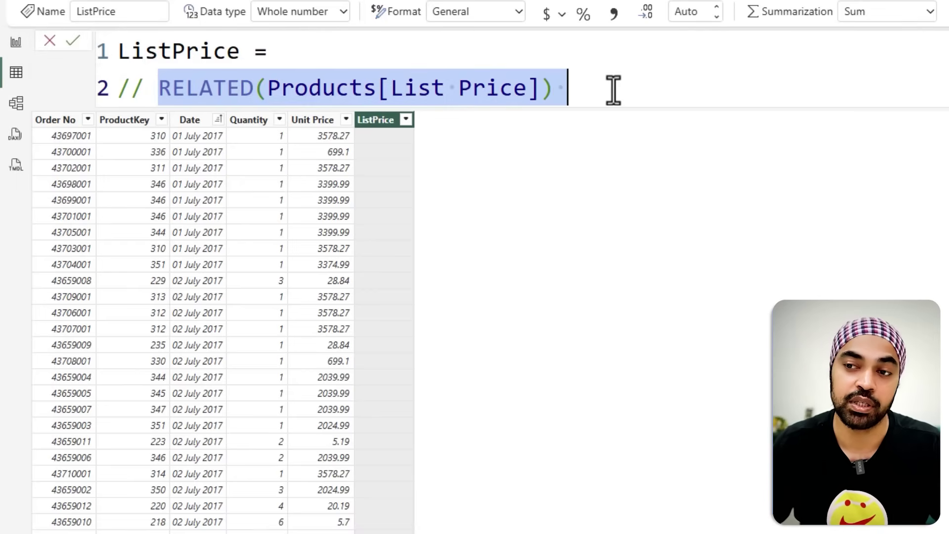
left_click(395, 79)
In the report, start the List Sales measure with a SUMX over the Sales table.
left_click(13, 44)
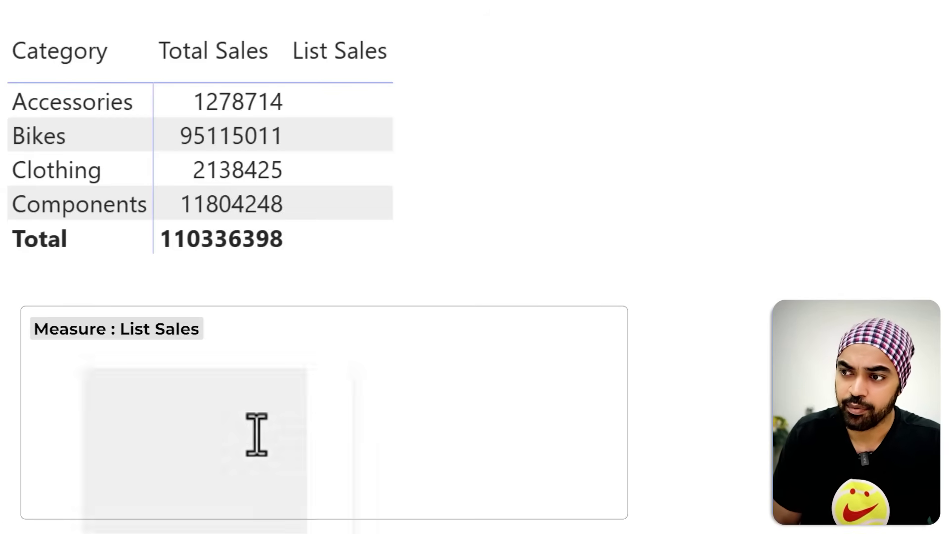
type("sum")
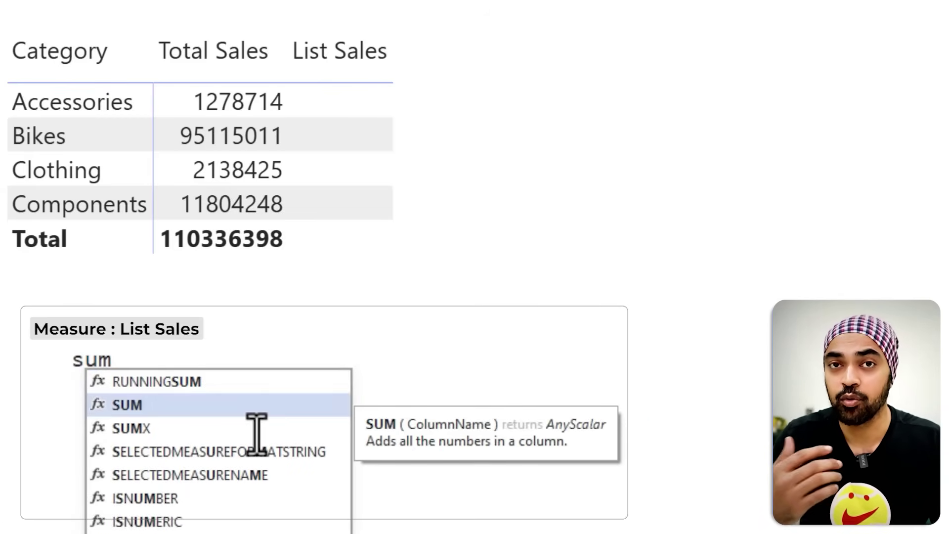
type("x")
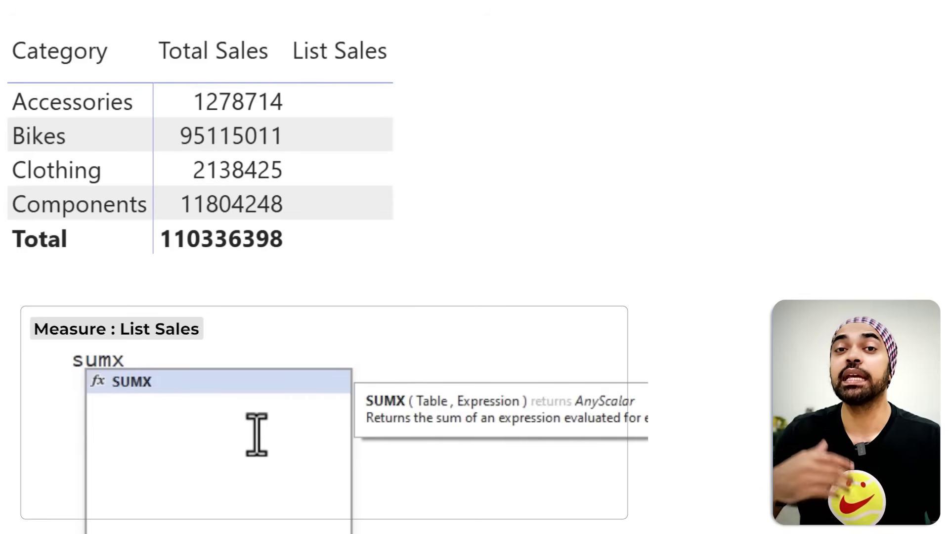
type("(")
key("shift+Return")
type("sal")
key("Tab")
type(",")
key("shift+Return")
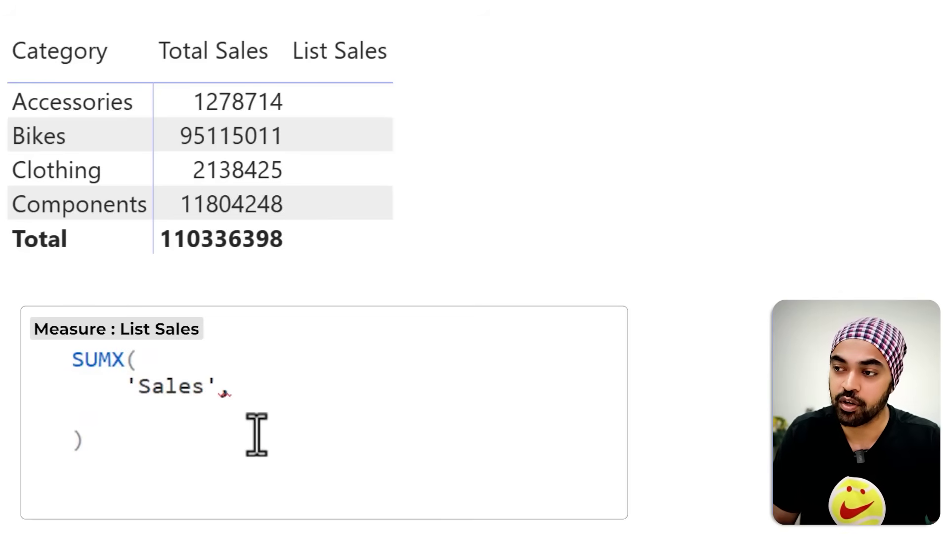
Add RELATED('Products'[List Price]) as the row expression of the SUMX in the List Sales measure.
type("real")
key("BackSpace")
key("BackSpace")
key("BackSpace")
type("l")
key("Tab")
type("pro")
key("Down")
key("Down")
key("Down")
key("Down")
key("Up")
key("Tab")
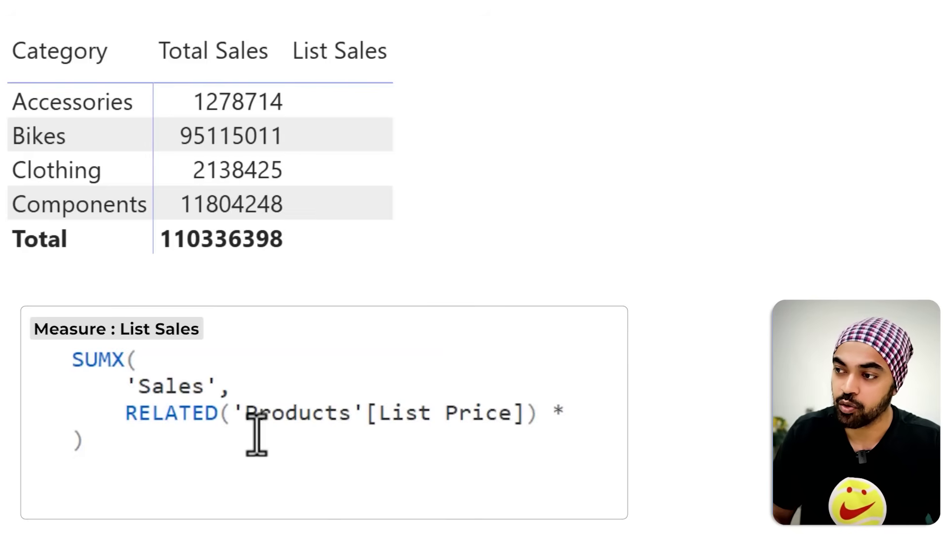
Multiply the related list price by 'Sales'[Quantity] and commit the List Sales measure.
key("Return")
type("qu")
key("Tab")
key("Down")
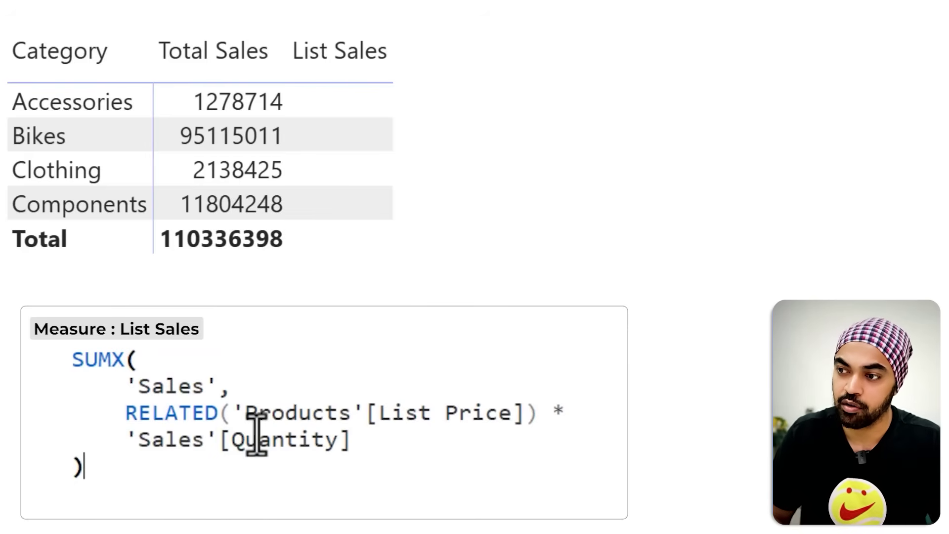
key("Return")
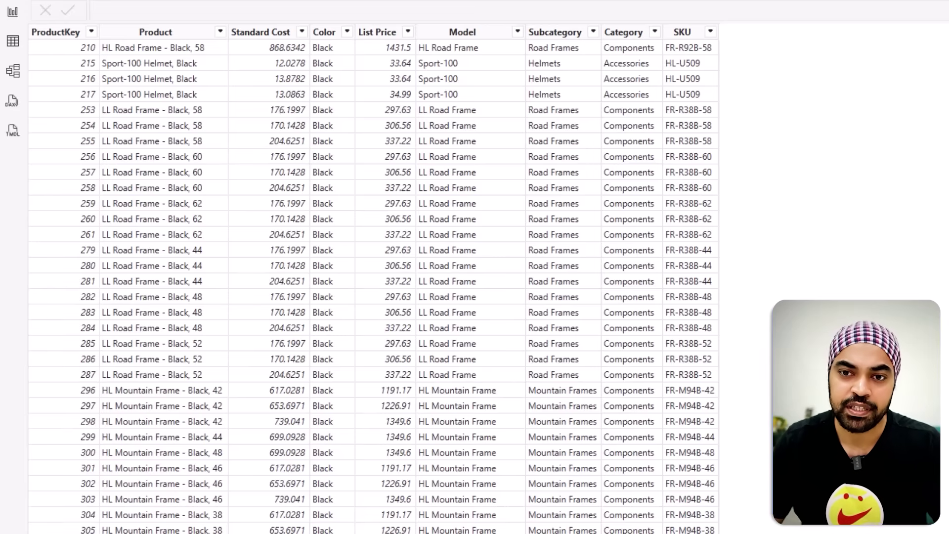
Examine the one-to-many relationship between Products and Sales in the model diagram, and return to the table data.
left_click(7, 82)
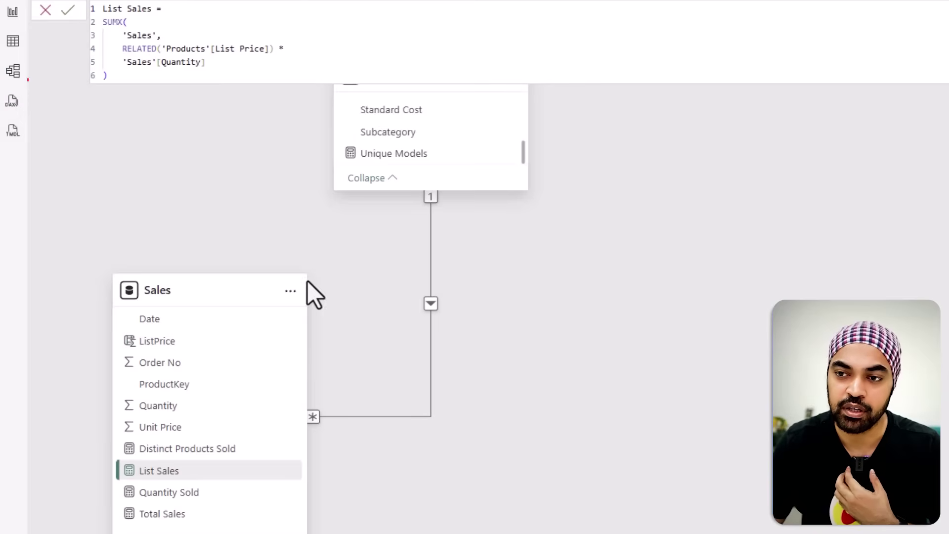
left_click(318, 153)
left_click(13, 41)
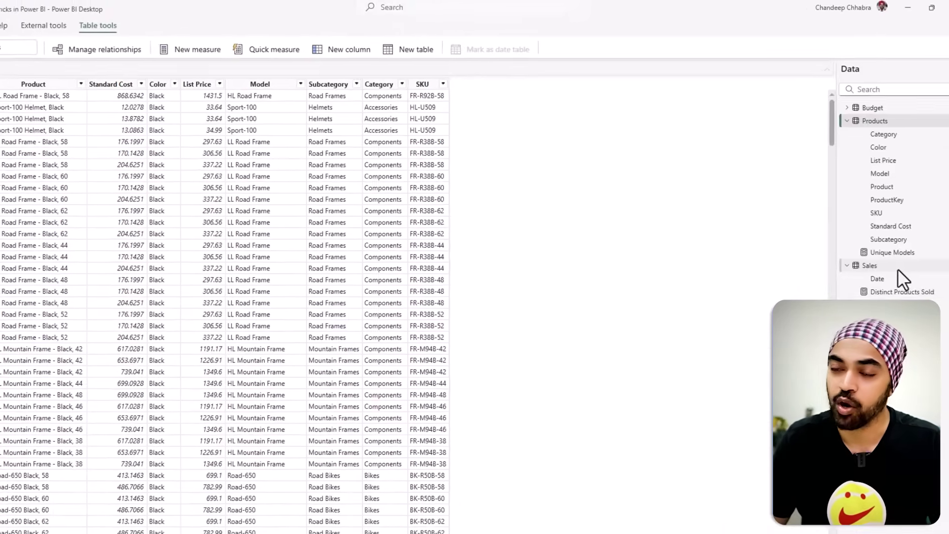
Filter the Sales table to rows where ProductKey equals 210.
left_click(890, 267)
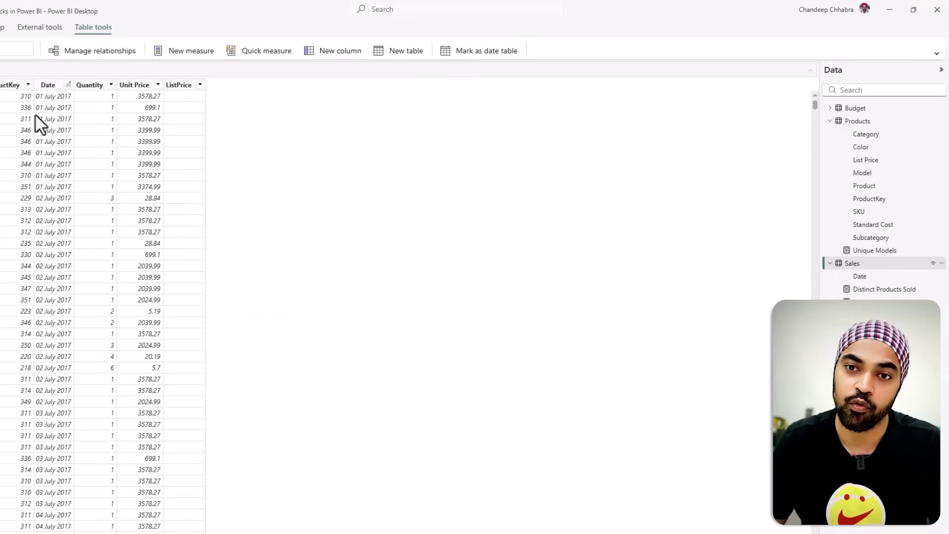
left_click(28, 85)
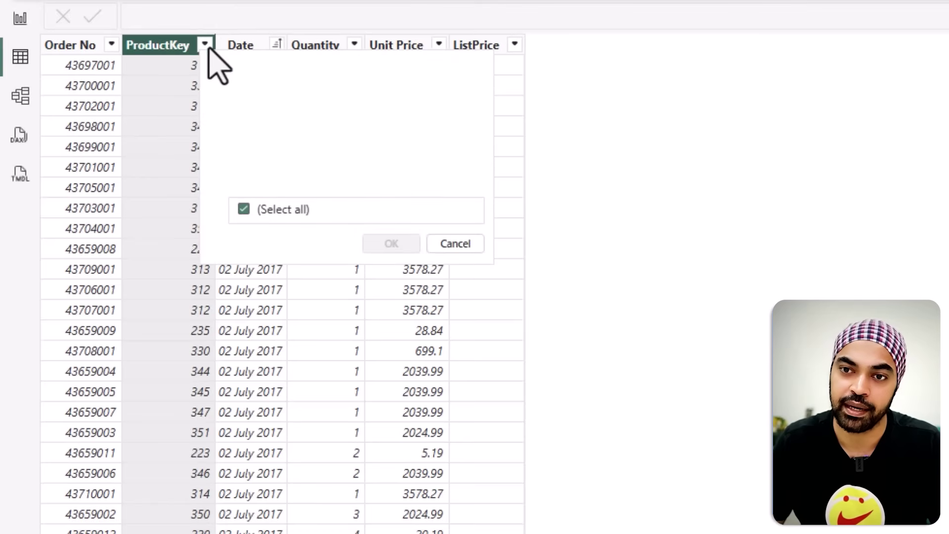
mouse_move(262, 181)
left_click(589, 204)
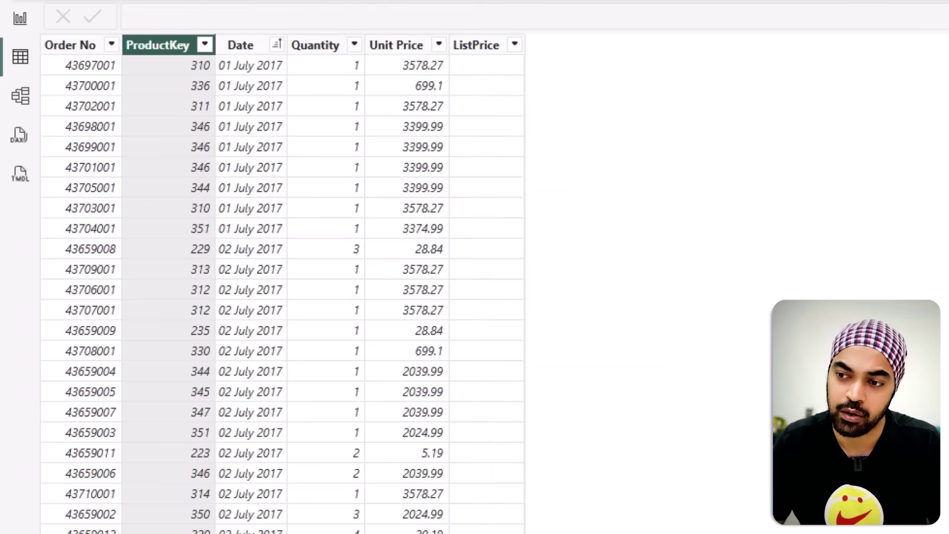
type("210")
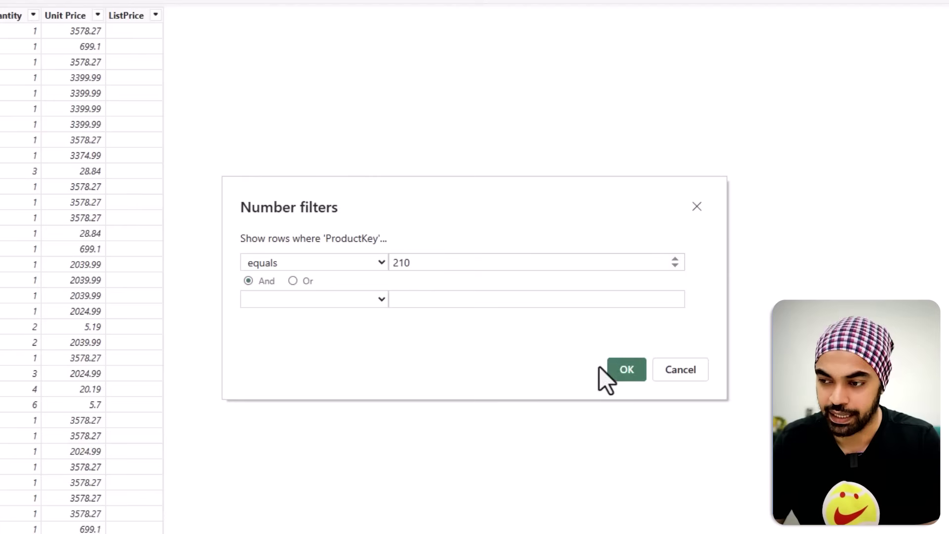
left_click(618, 370)
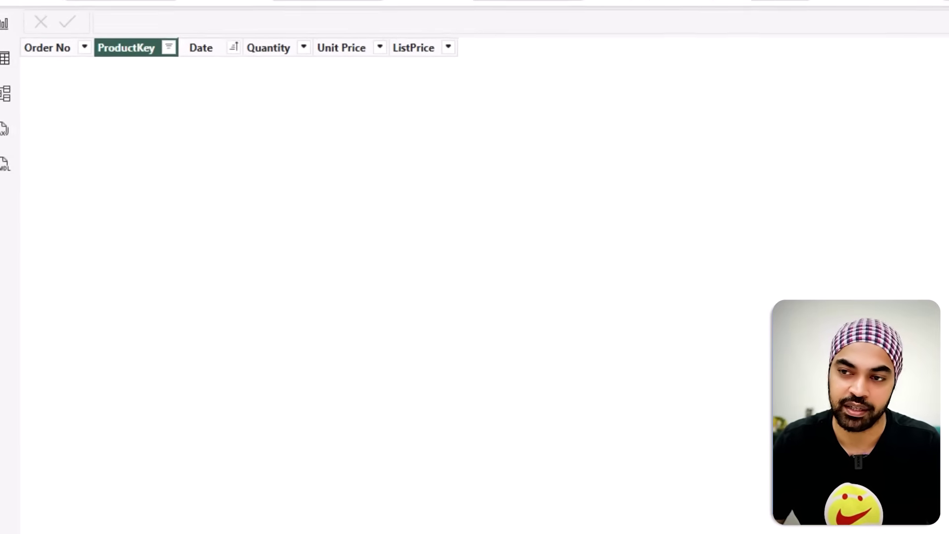
Look up product key 256 in the Products table and filter the Sales table to rows where ProductKey equals 256.
left_click(863, 99)
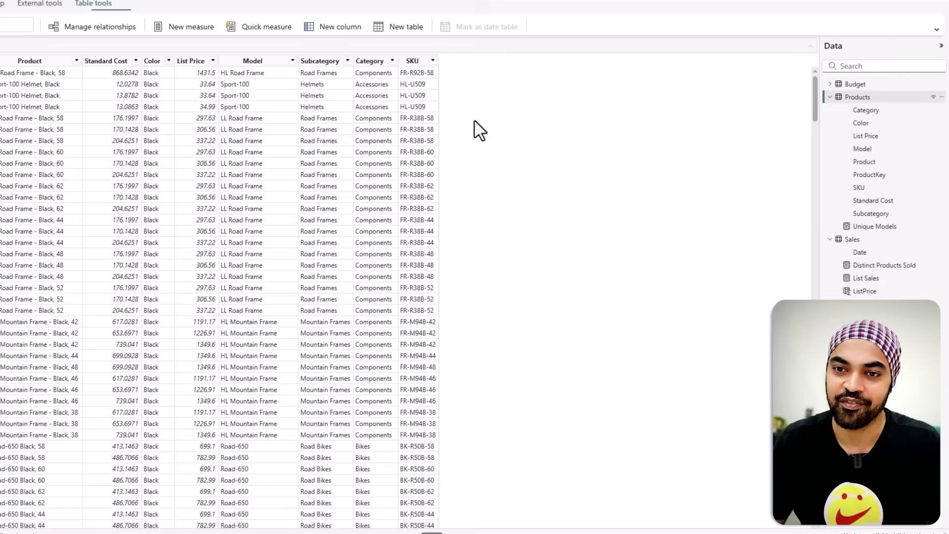
left_click(47, 145)
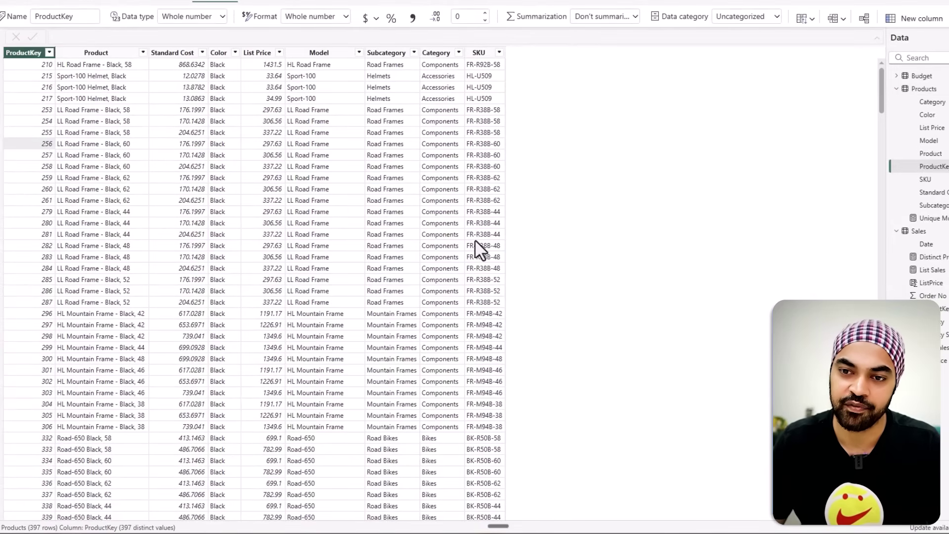
left_click(920, 231)
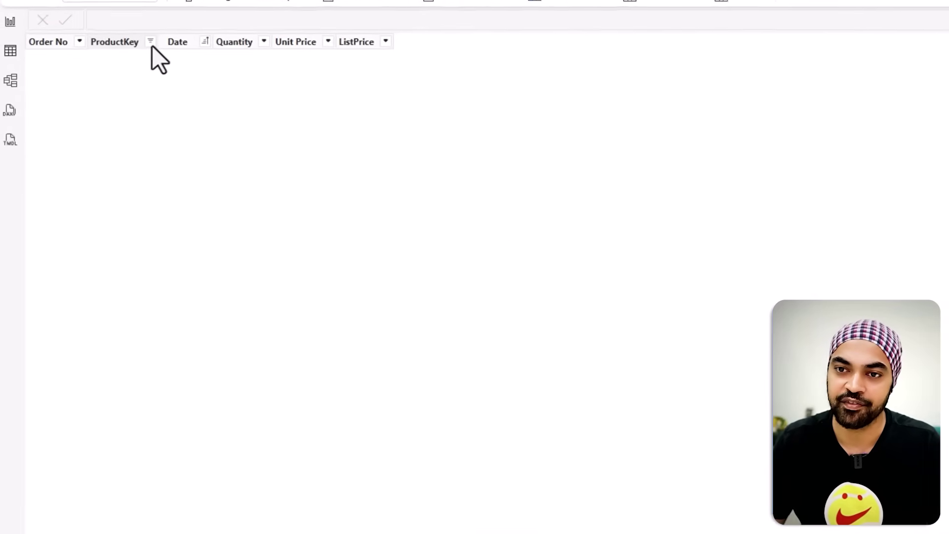
left_click(146, 42)
left_click(199, 168)
mouse_move(235, 144)
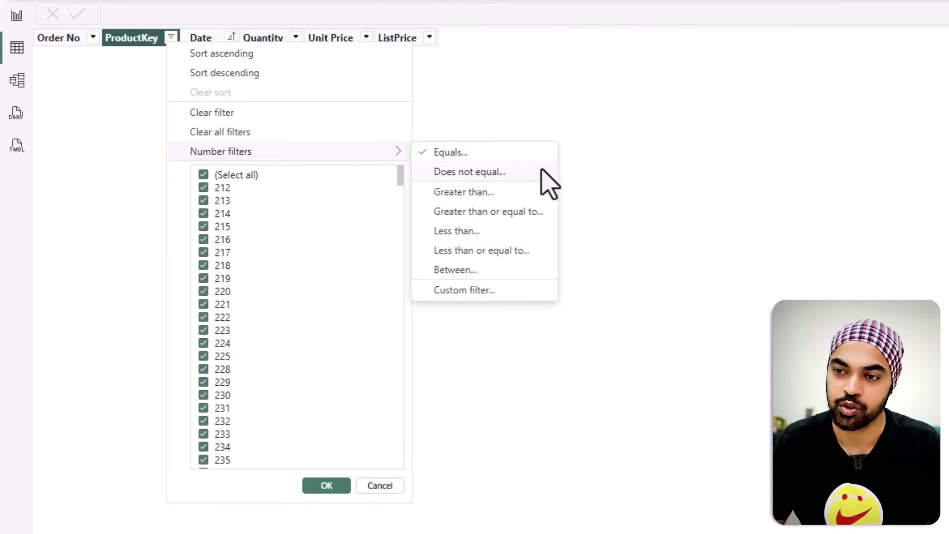
left_click(514, 154)
type("256")
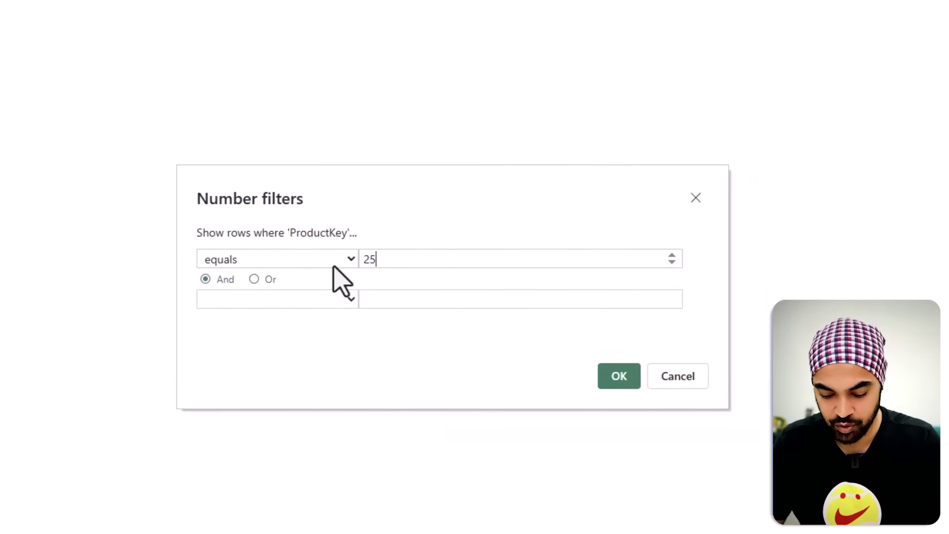
left_click(621, 380)
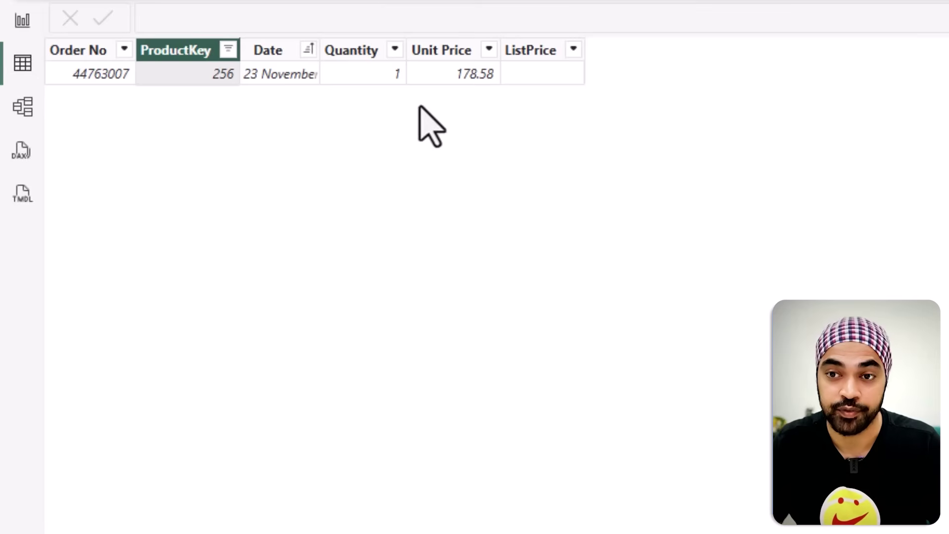
Examine the Unit Price value of the filtered Sales row for product key 256.
left_click(283, 51)
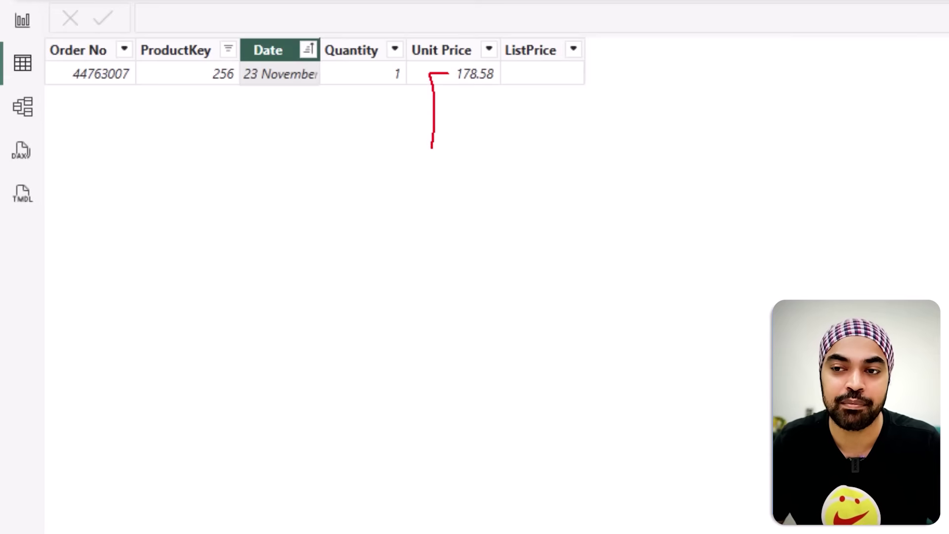
left_click_drag(460, 157, 460, 56)
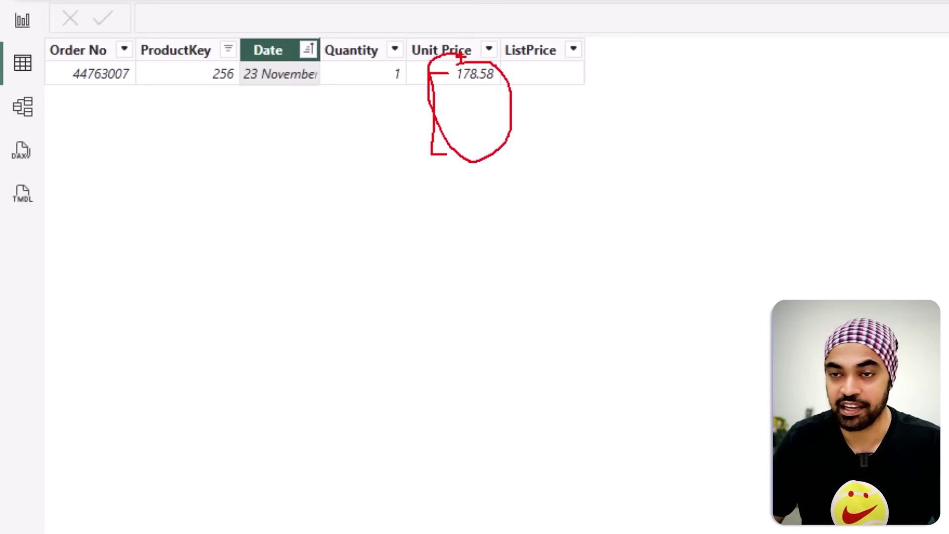
key("Escape")
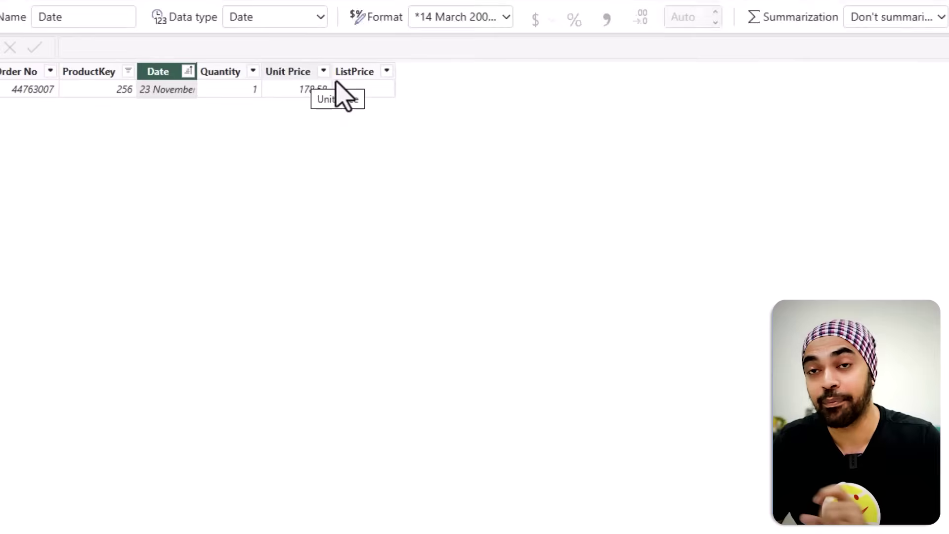
Add a calculated column named Max Selling Price to the Products table.
left_click(909, 129)
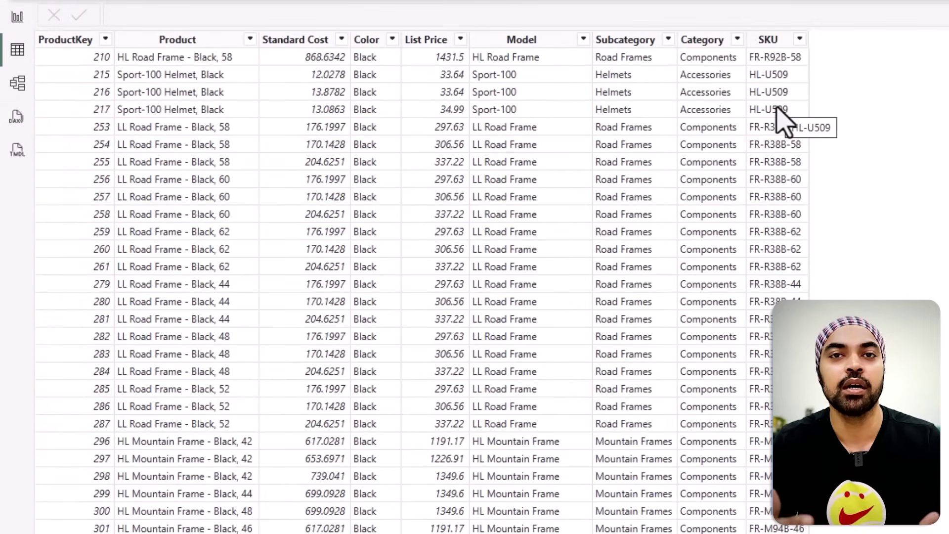
left_click(779, 111)
right_click(778, 111)
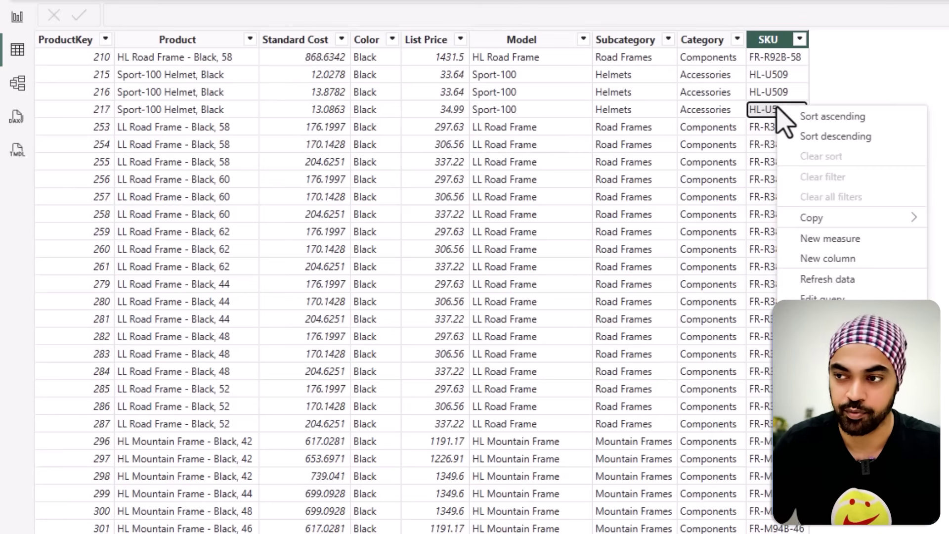
left_click(813, 259)
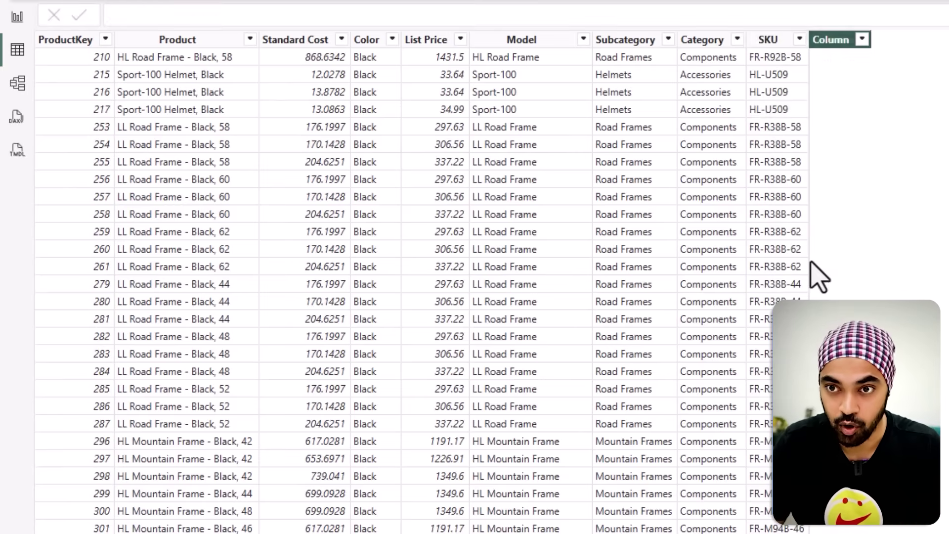
left_click(286, 33)
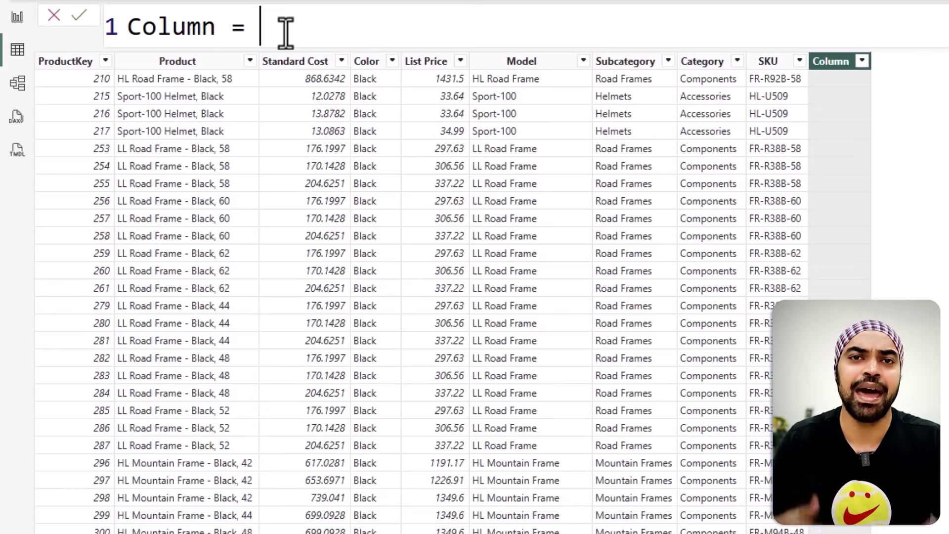
key("Home")
key("ctrl+shift+Right")
type("Max Sel")
type("ling Price")
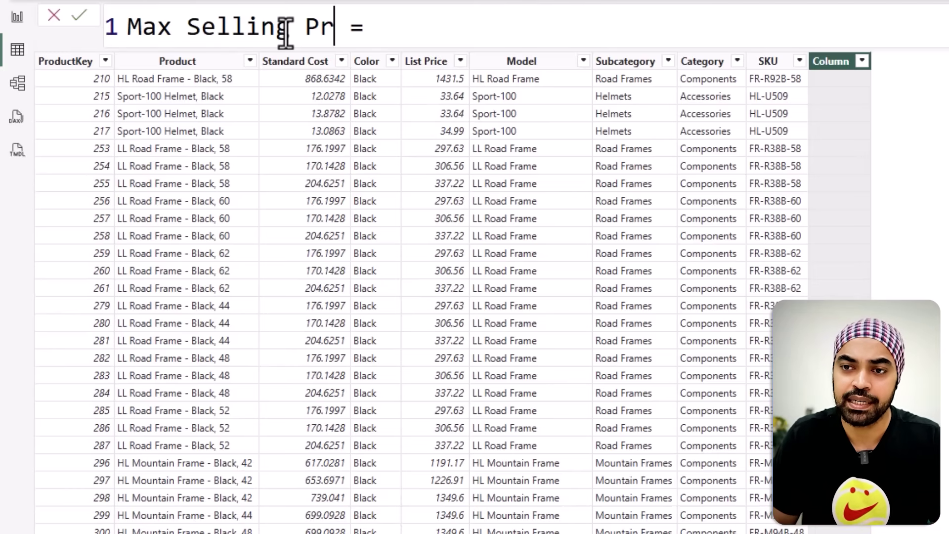
key("shift+Return")
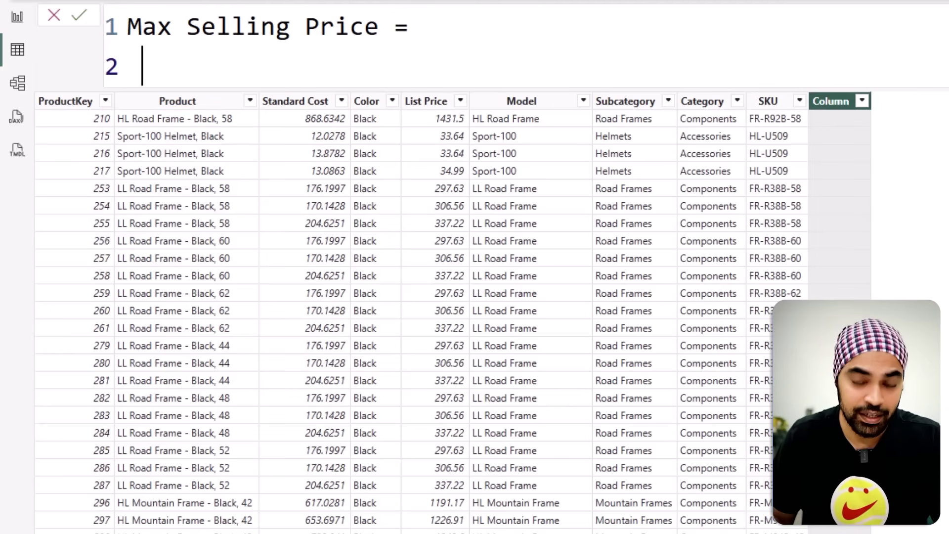
Define Max Selling Price as RELATEDTABLE(Sales), checking the Products–Sales relationship in the model diagram.
type("rel")
key("Tab")
key("BackSpace")
type("t")
key("Tab")
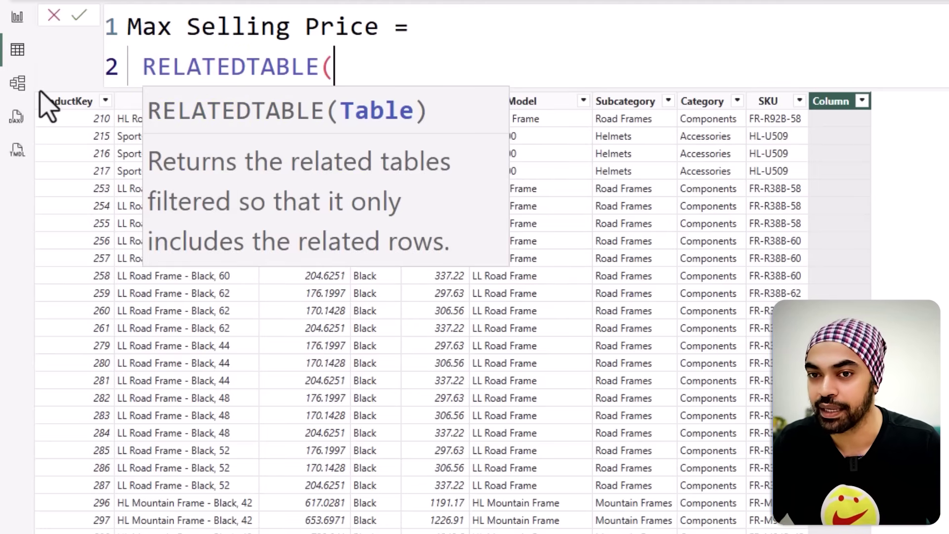
key("Return")
left_click(18, 84)
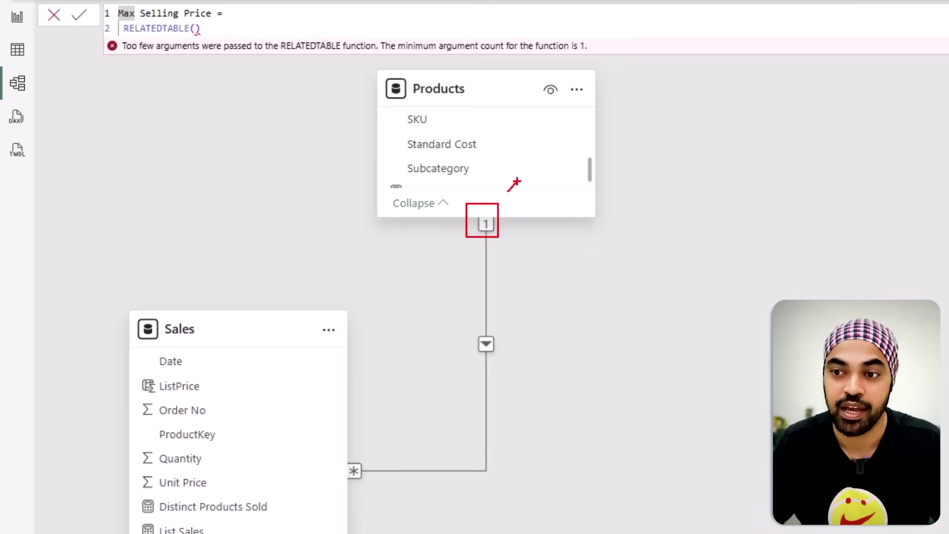
left_click(17, 50)
type("sal")
key("Tab")
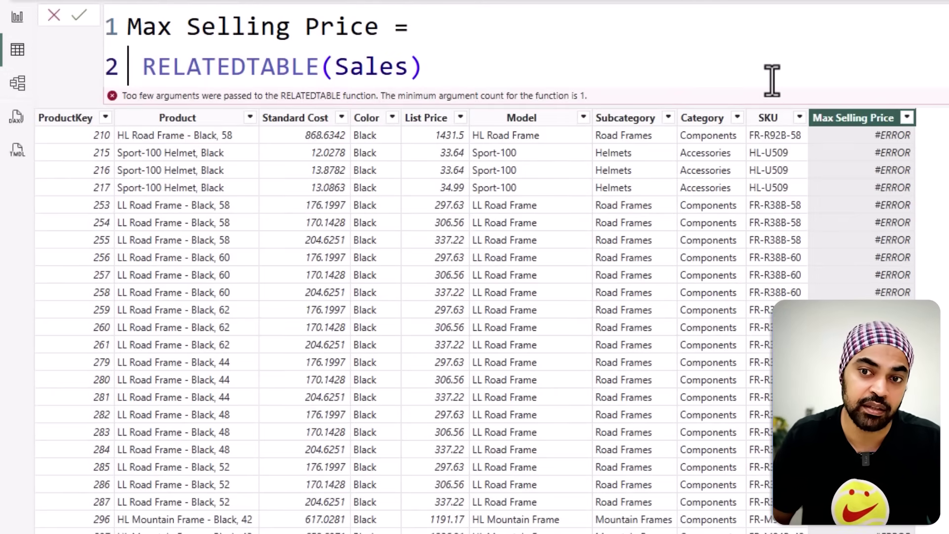
key("BackSpace")
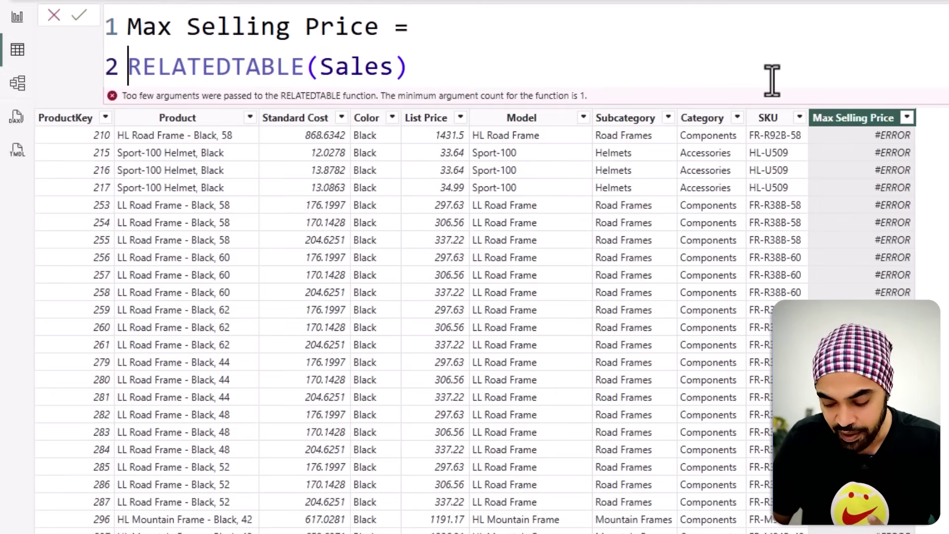
key("Return")
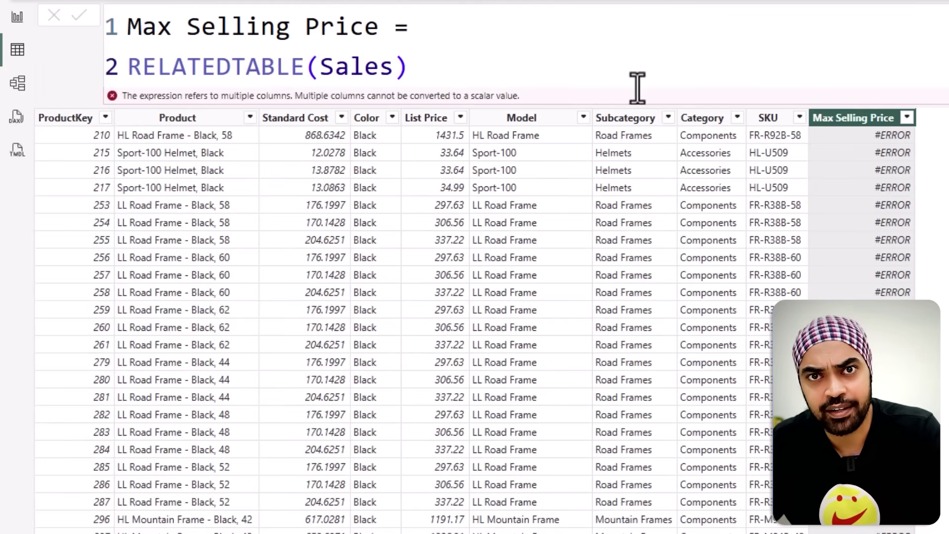
Wrap the column's RELATEDTABLE(Sales) expression in COUNTROWS to count the related sales rows per product.
left_click_drag(115, 52, 406, 85)
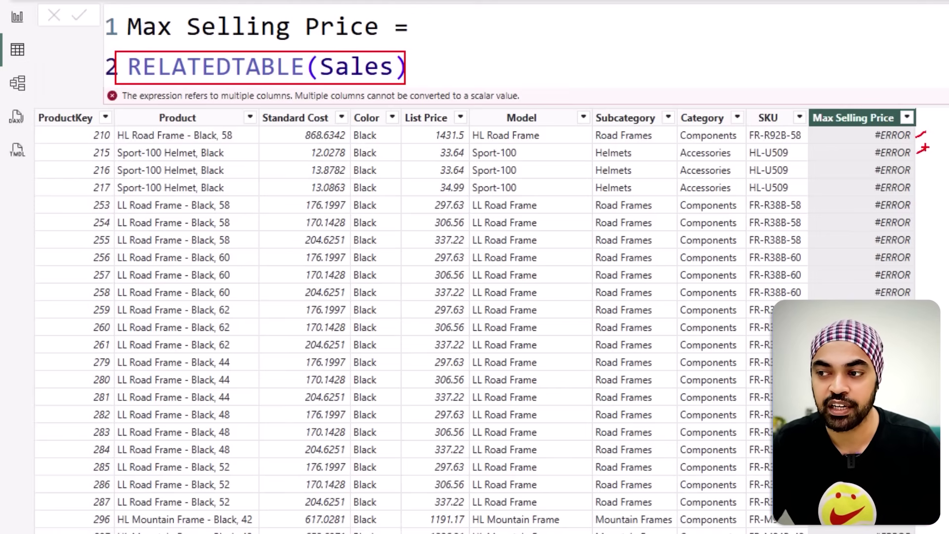
left_click(127, 66)
type("count")
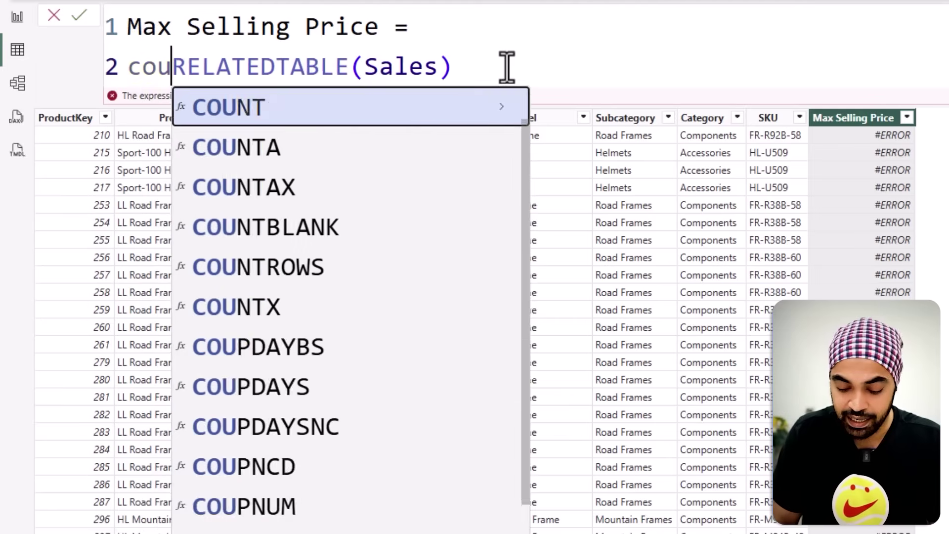
key("Down")
key("Down")
key("Down")
key("Down")
key("Tab")
key("Escape")
key("End")
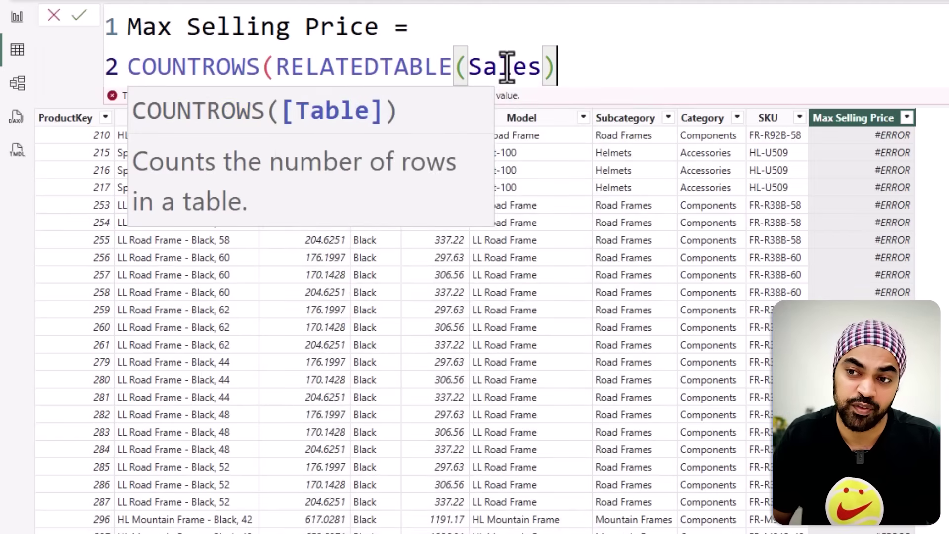
type(")")
key("Return")
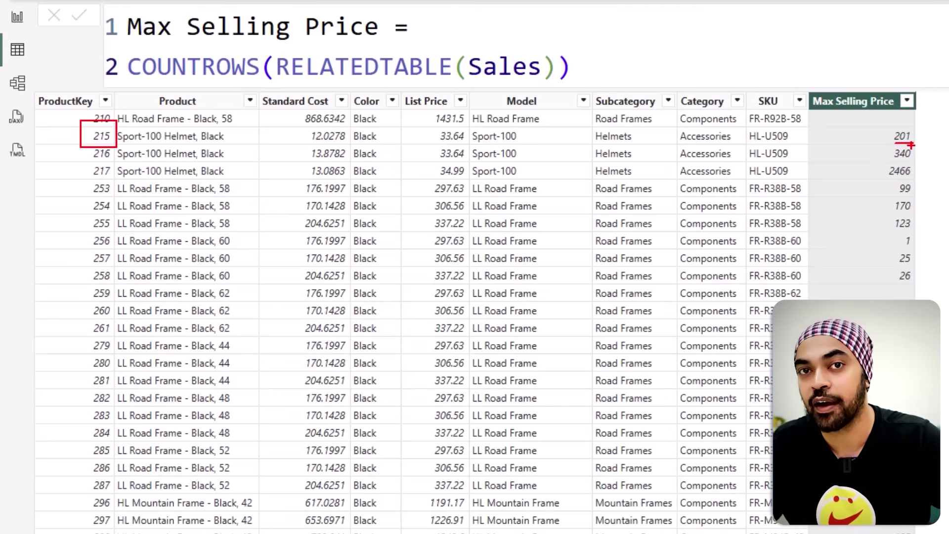
Replace COUNTROWS with MAXX in the Max Selling Price formula, with RELATEDTABLE(Sales) as its table argument on a separate line.
double_click(148, 74)
type("maxx")
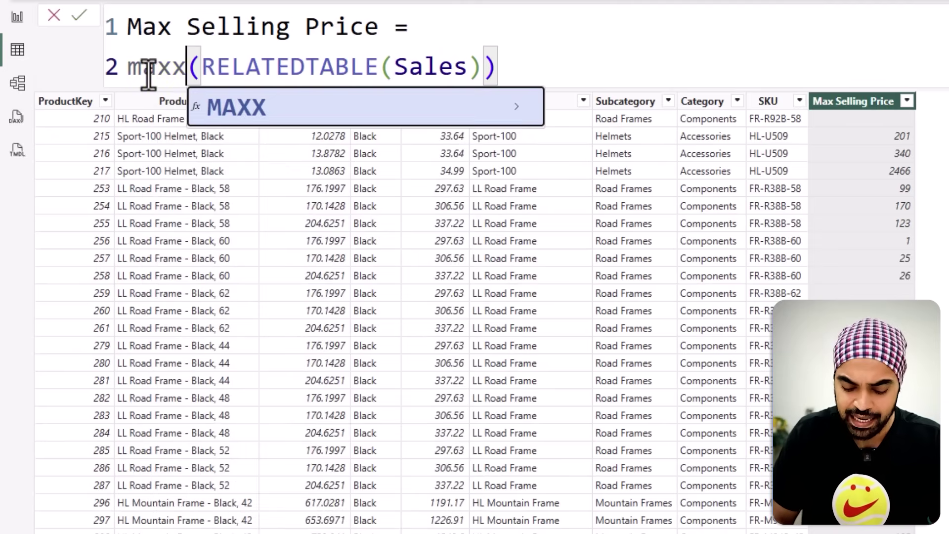
key("Tab")
key("shift+Return")
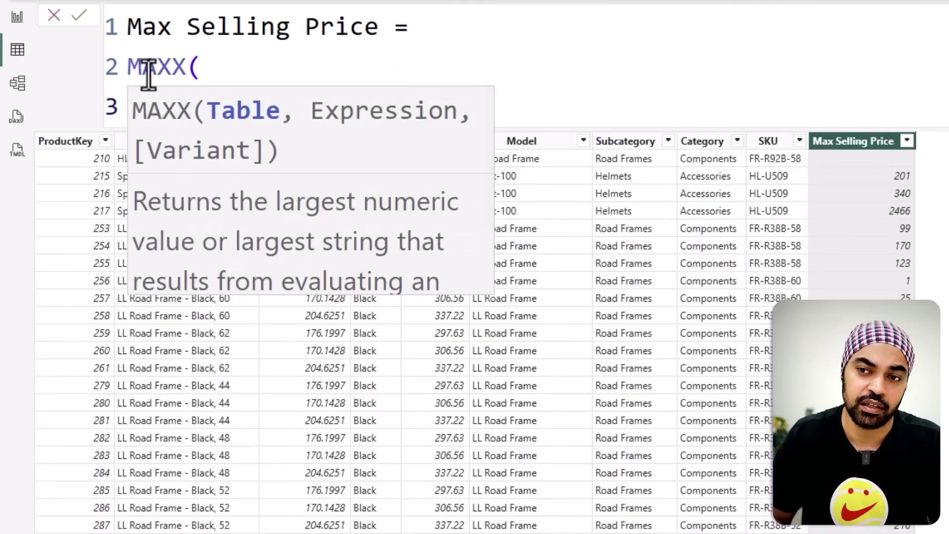
key("End")
key("BackSpace")
type(",")
key("shift+Return")
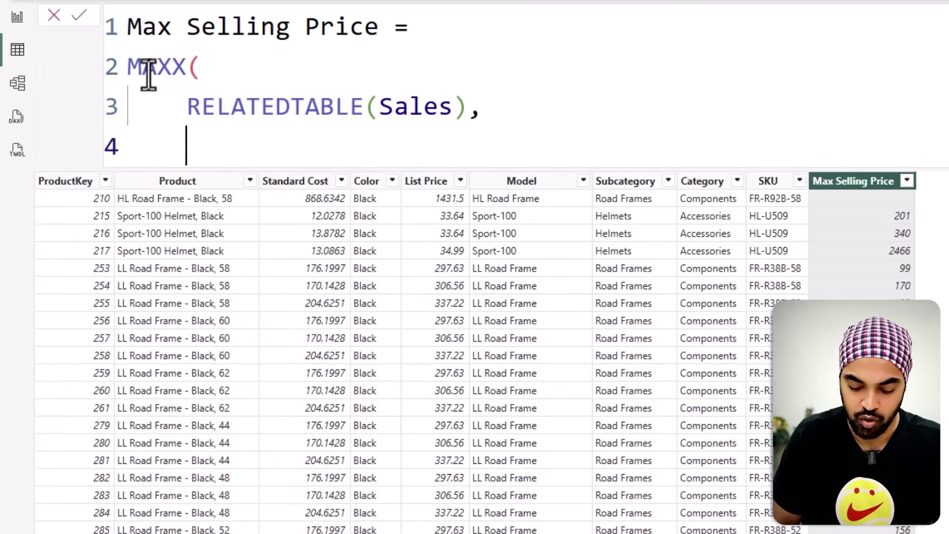
Use Sales[Unit Price] as the MAXX expression and commit the Max Selling Price formula.
type("uni")
key("Up")
key("Tab")
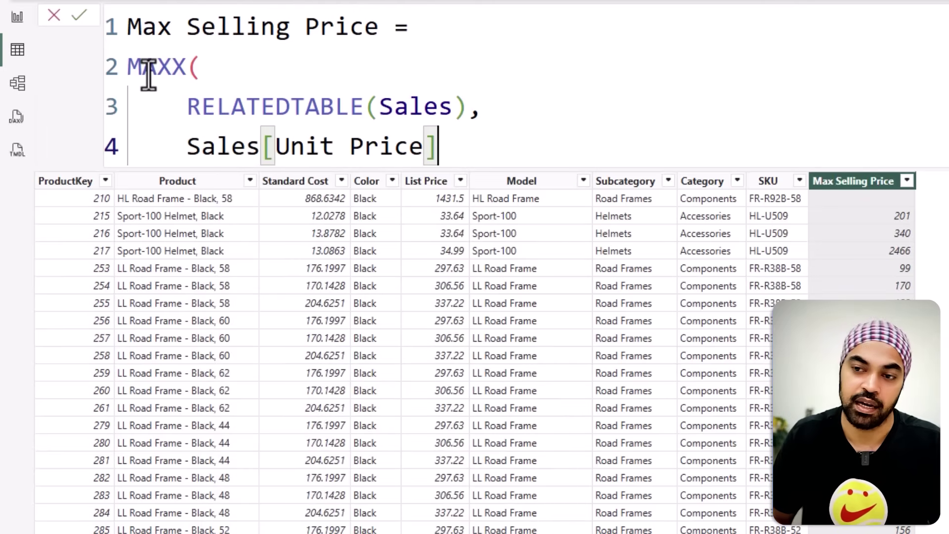
key("shift+Return")
type(")")
key("Return")
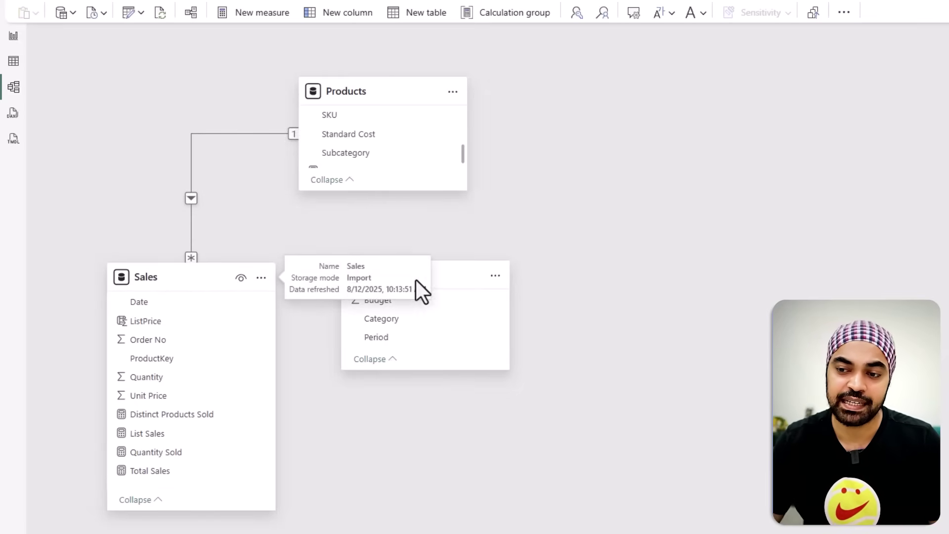
Align the Budget table beside the Sales table in the model diagram, and open the Budget table's data.
left_click_drag(446, 272, 449, 274)
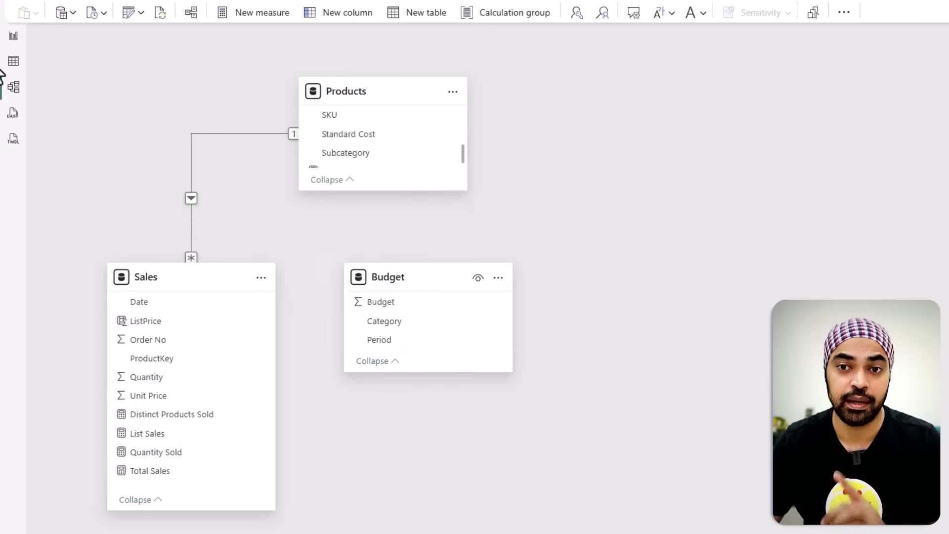
left_click(18, 69)
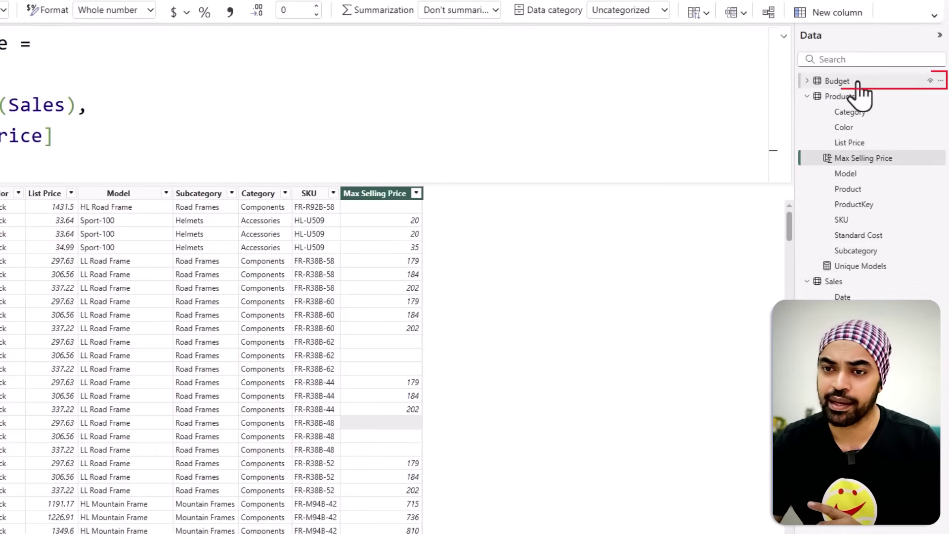
left_click(857, 82)
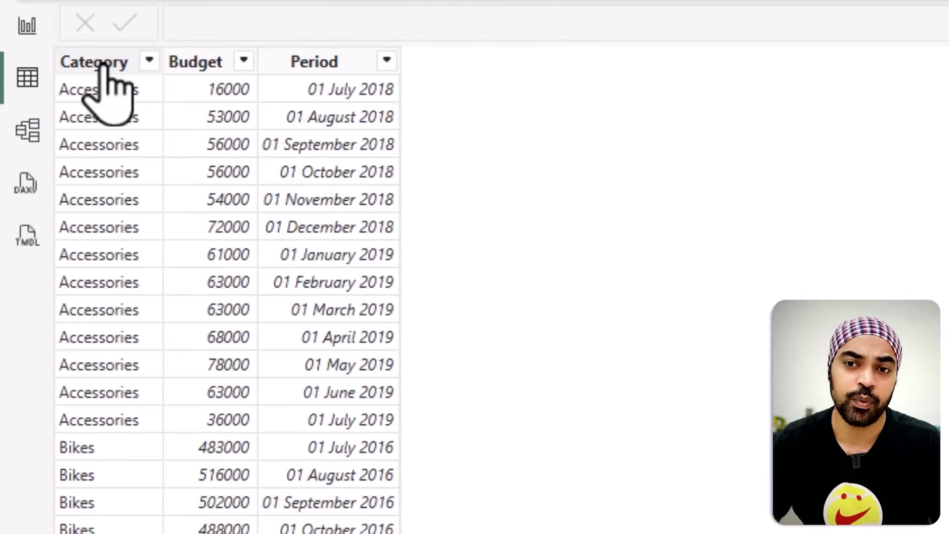
Examine the Budget table's Category, Budget and Period columns and the ProductKey and Date of the first Sales row.
left_click(99, 62)
left_click(214, 62)
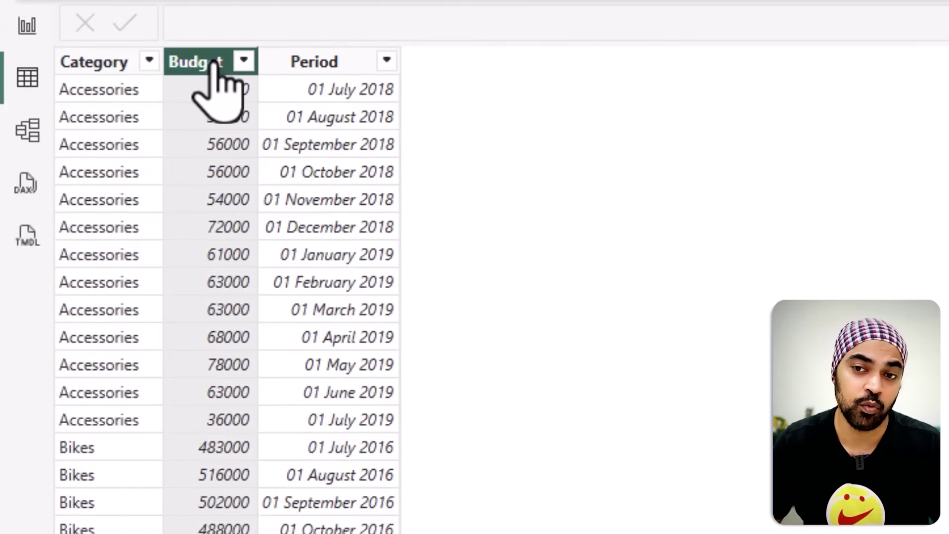
left_click(336, 62)
left_click(386, 60)
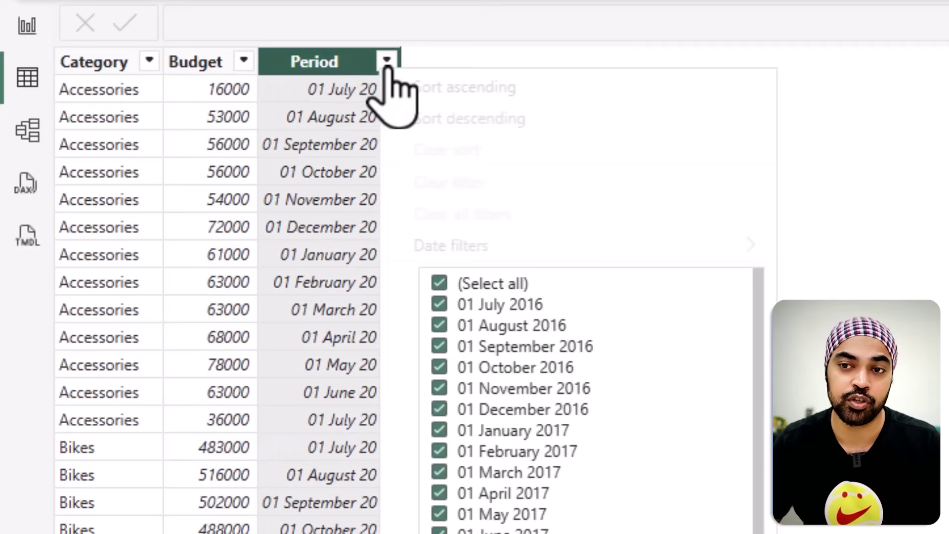
left_click(518, 284)
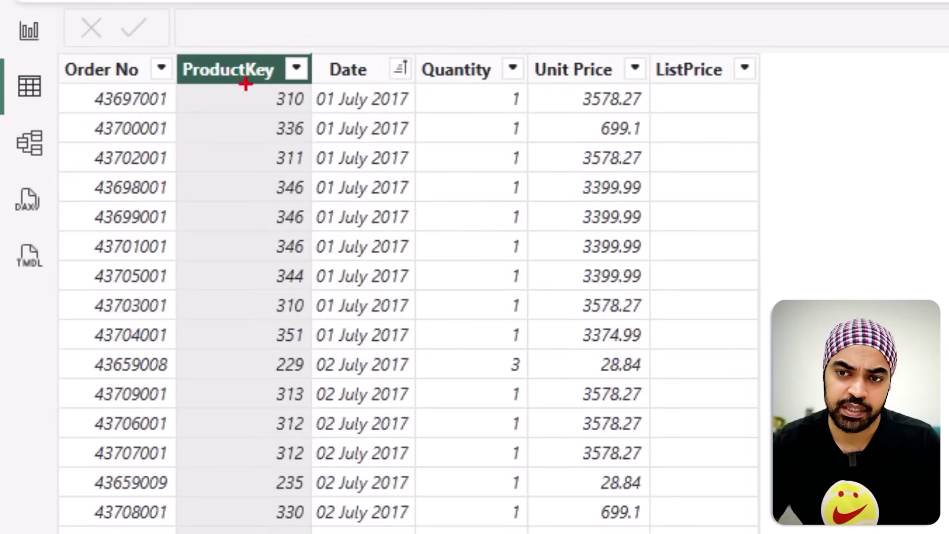
left_click_drag(289, 109, 300, 115)
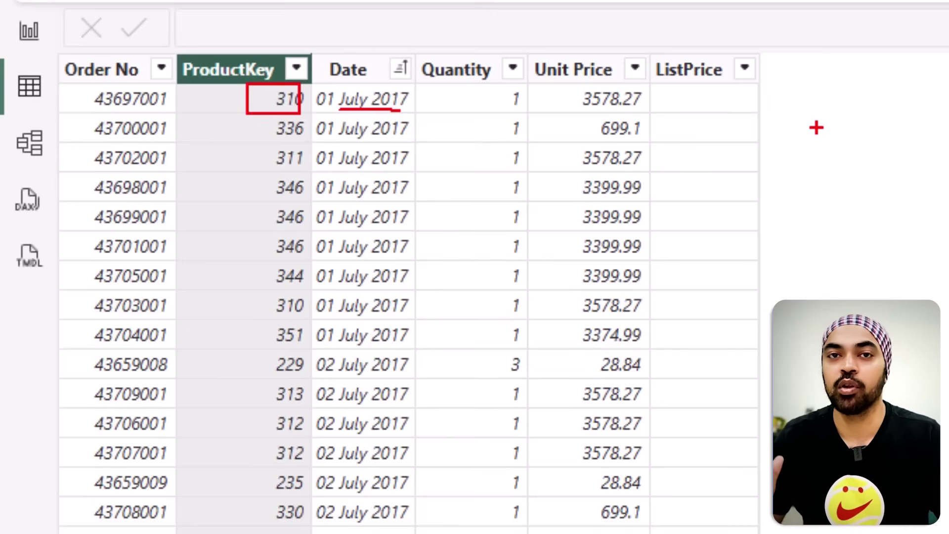
key("Escape")
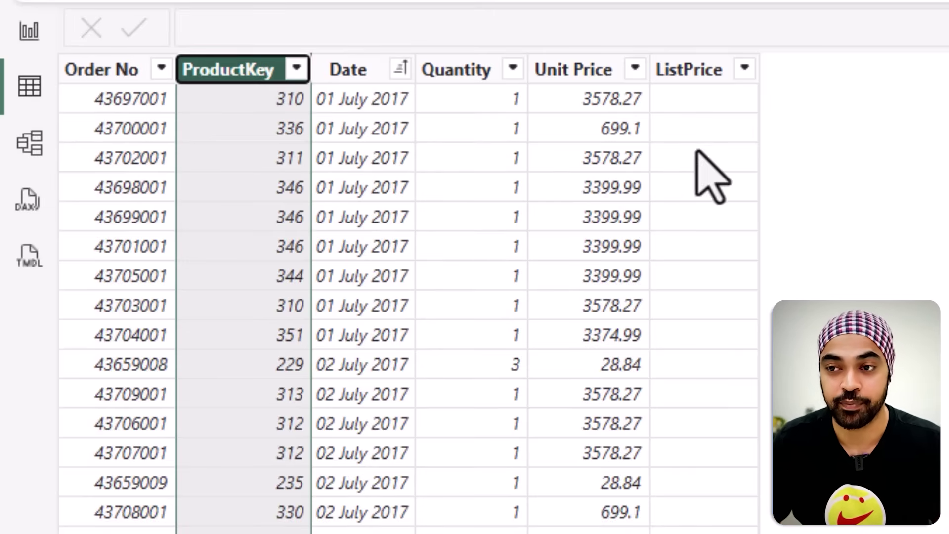
Add a calculated column named Budgets to the Sales table.
right_click(652, 146)
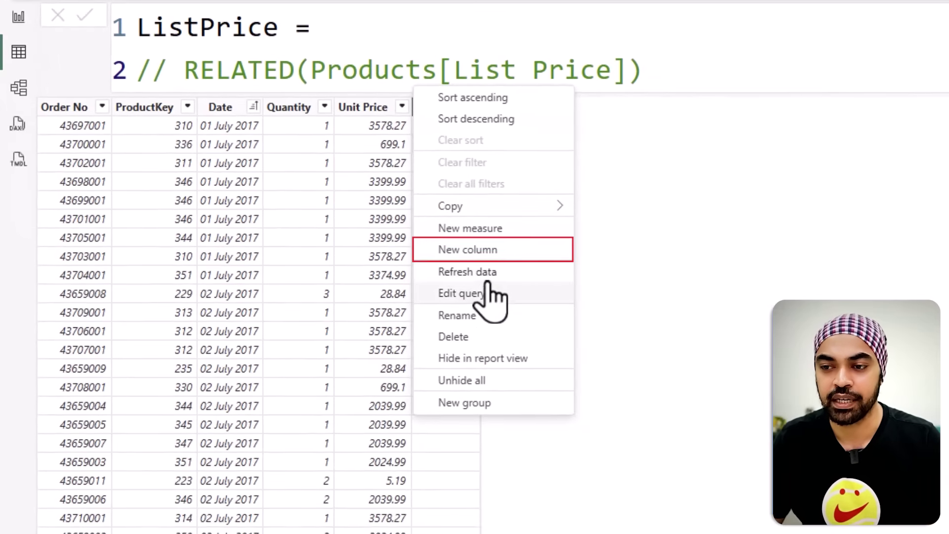
left_click(494, 250)
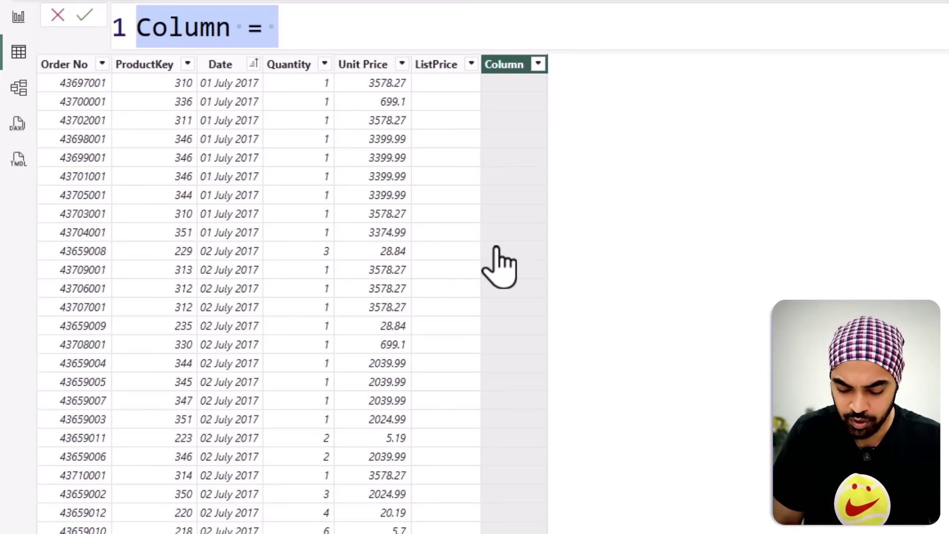
type("Budgets =")
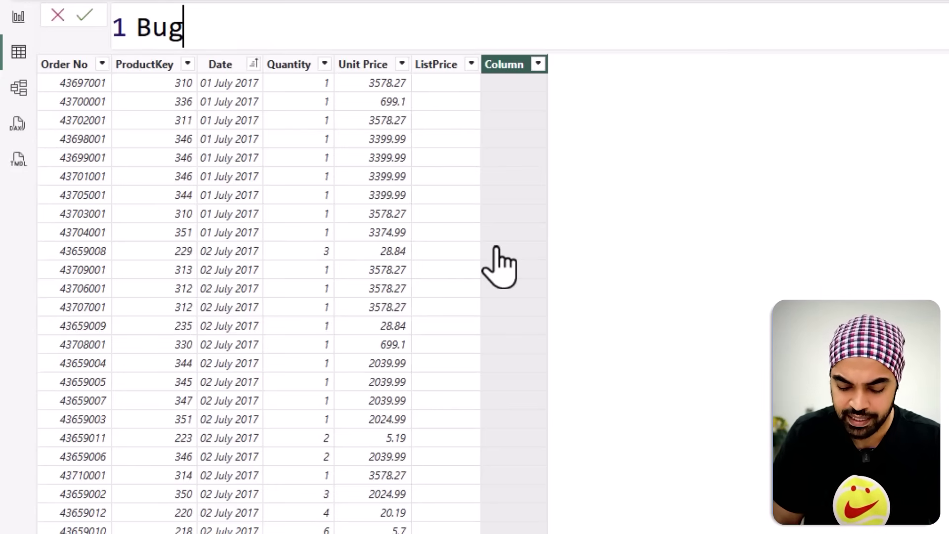
key("shift+Return")
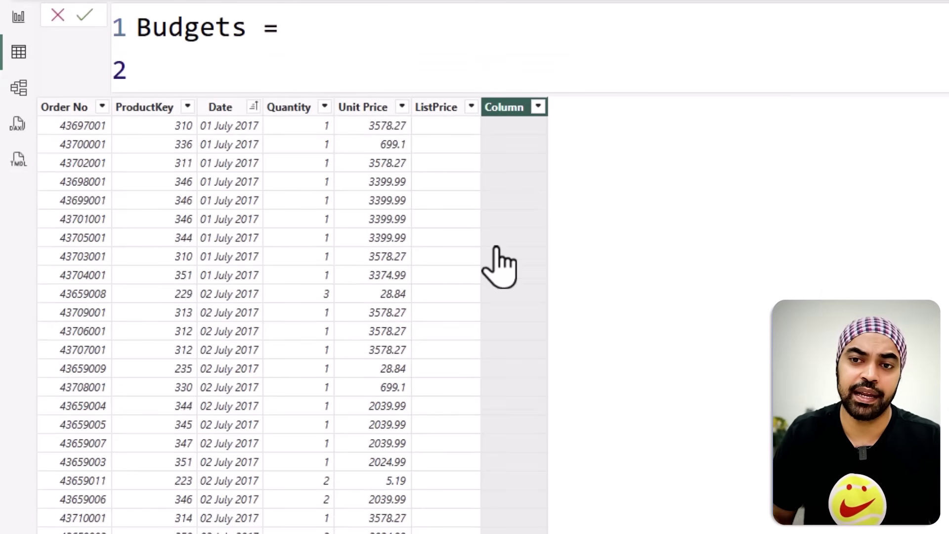
Start a LOOKUPVALUE function in the Budgets formula with Budget[Budget] as its result column.
type("look")
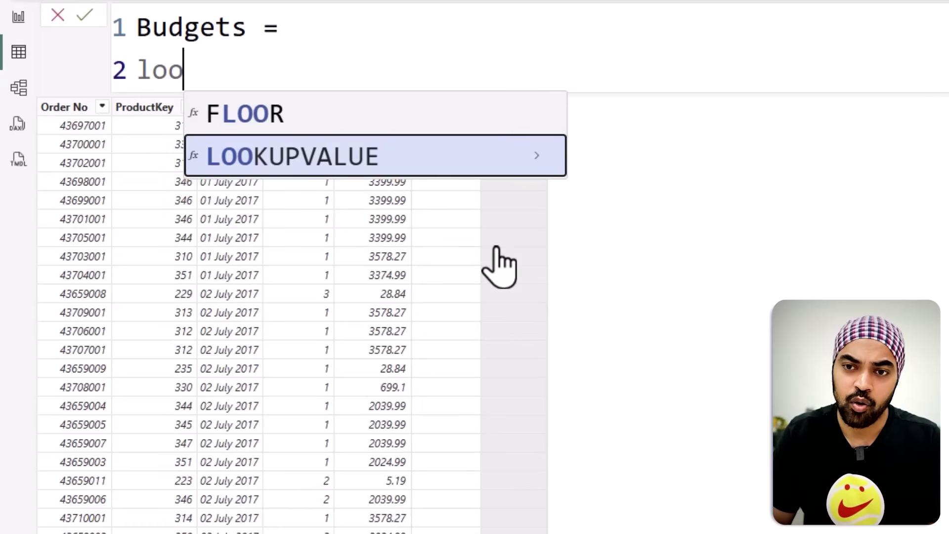
key("Tab")
key("shift+Return")
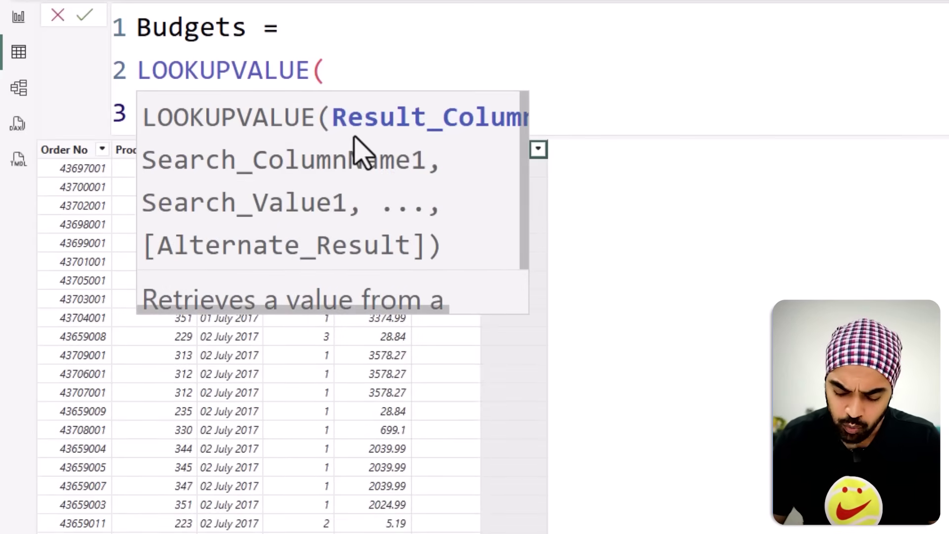
scroll(363, 154, "down", 2)
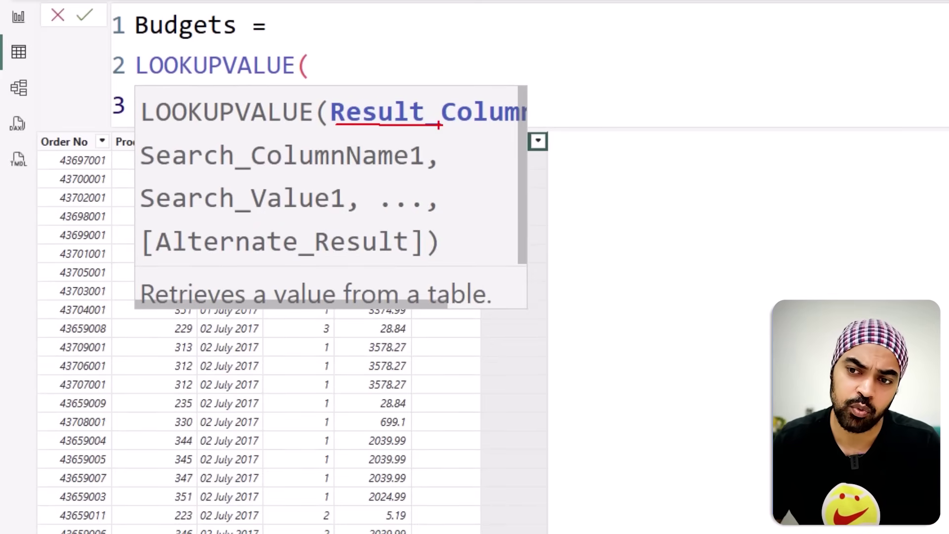
key("Escape")
scroll(346, 69, "up", 2)
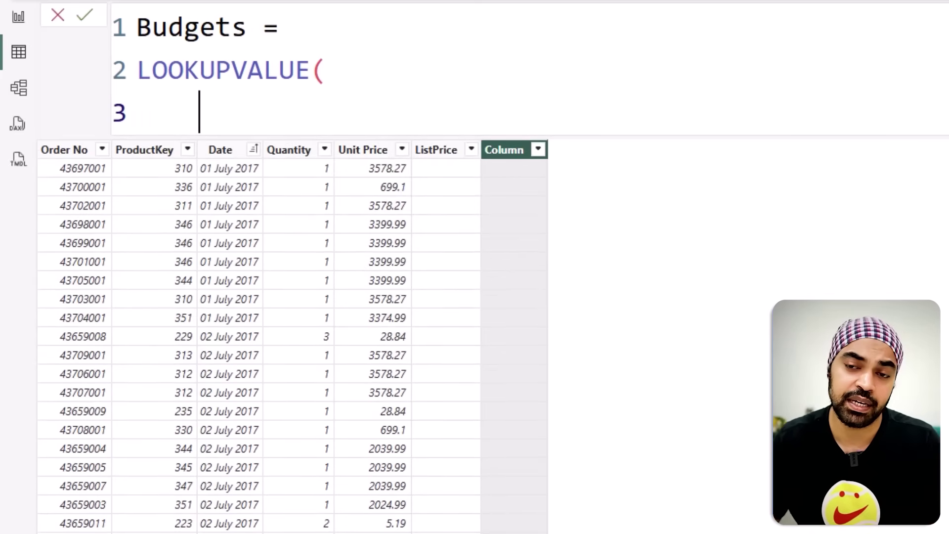
type("bu")
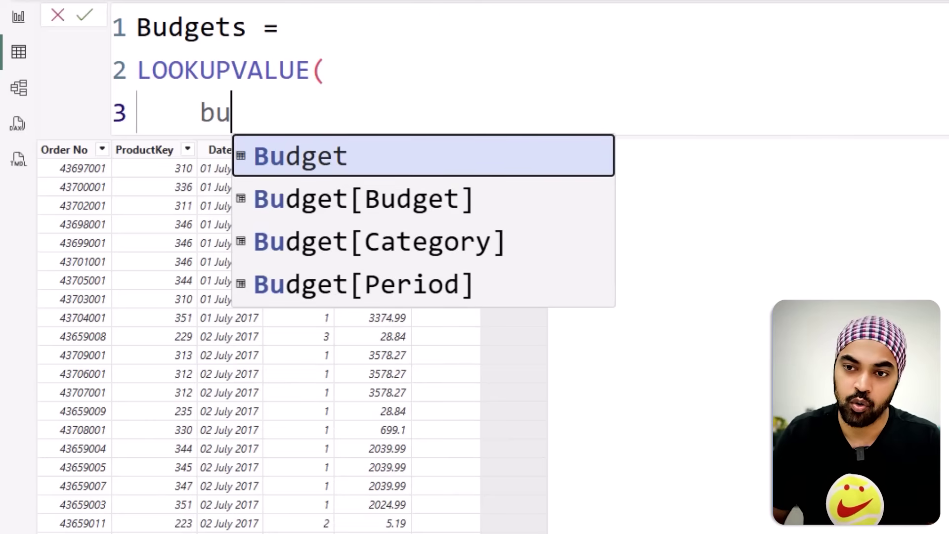
key("Down")
key("Down")
key("Up")
key("Tab")
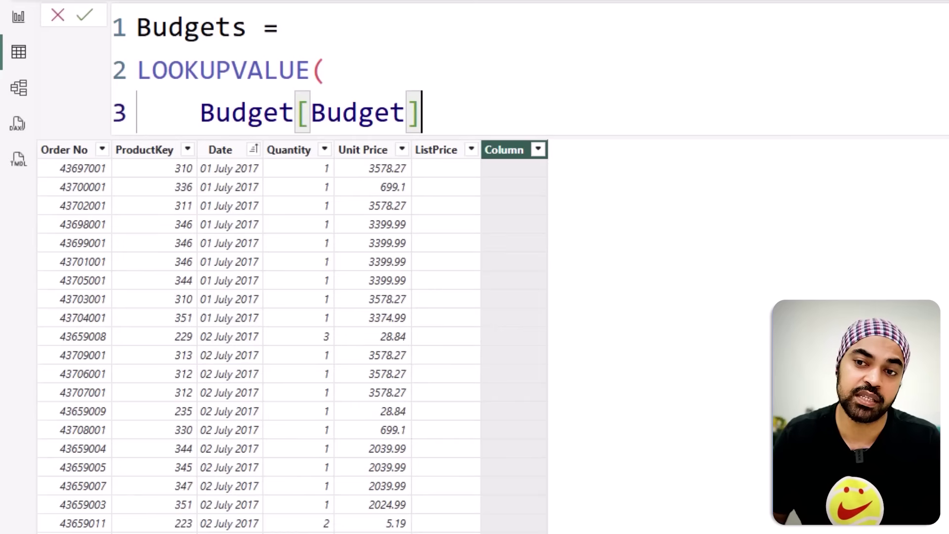
Add Budget[Category] on a new line as the first search column of LOOKUPVALUE.
type(",")
key("shift+Return")
key("Escape")
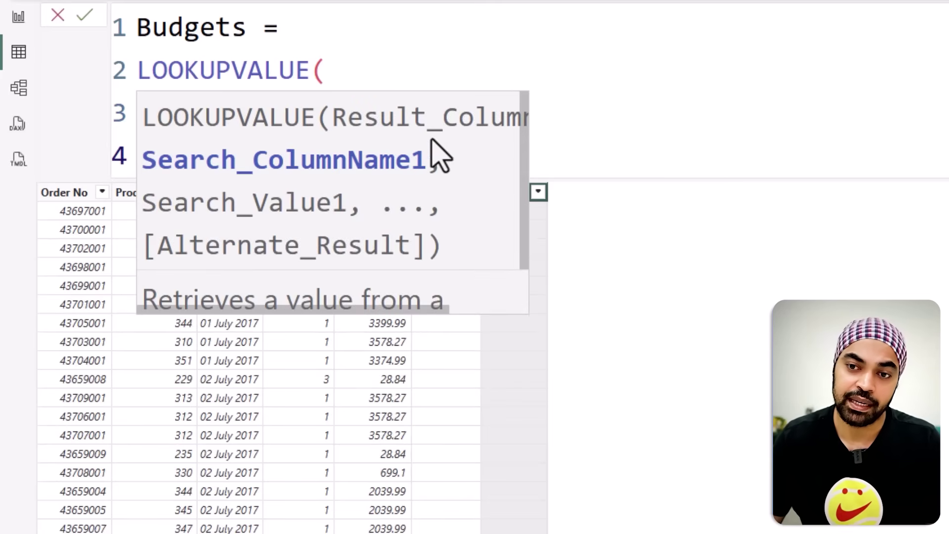
left_click_drag(142, 183, 371, 184)
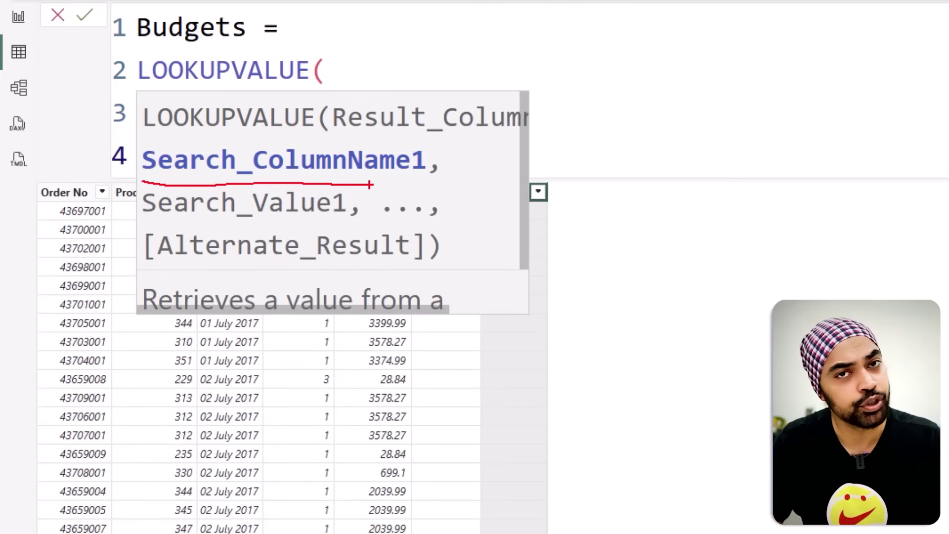
key("Escape")
type("bud")
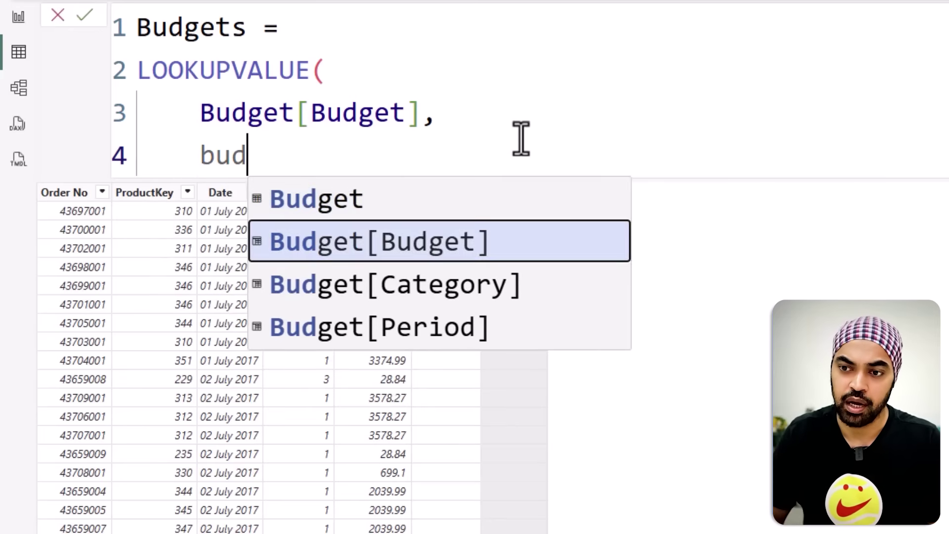
key("Down")
key("Tab")
Enter RELATED(Products[Category]) on a new line as the search value for the Budget[Category] column.
type(",")
key("shift+Return")
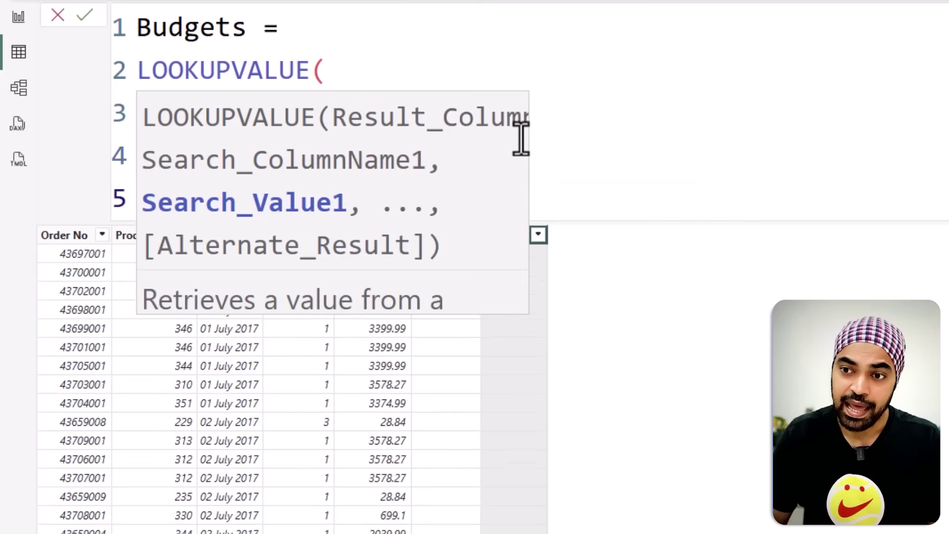
key("Escape")
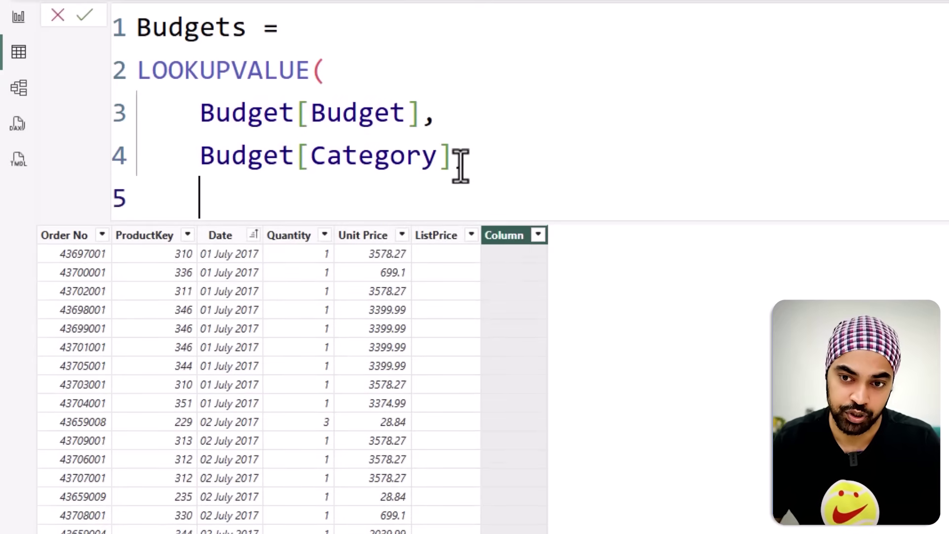
left_click_drag(48, 216, 567, 519)
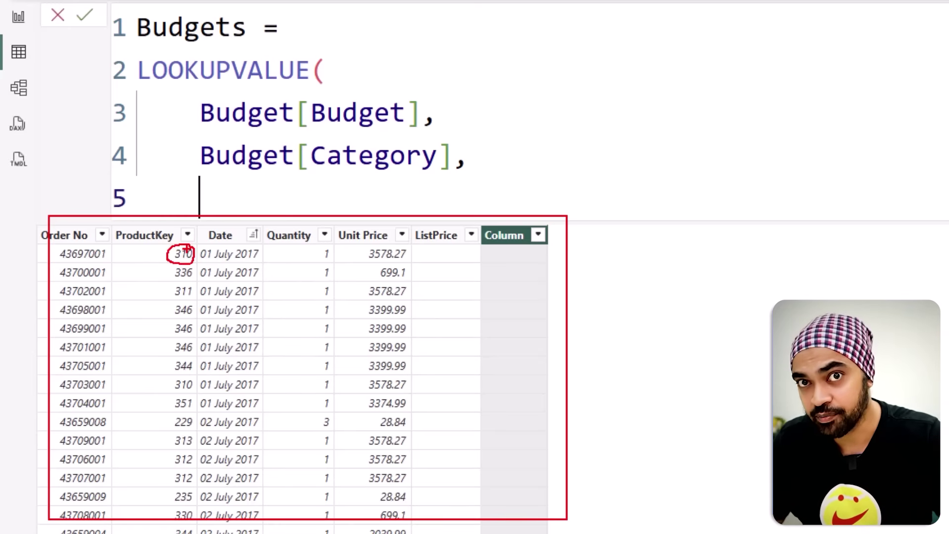
key("Escape")
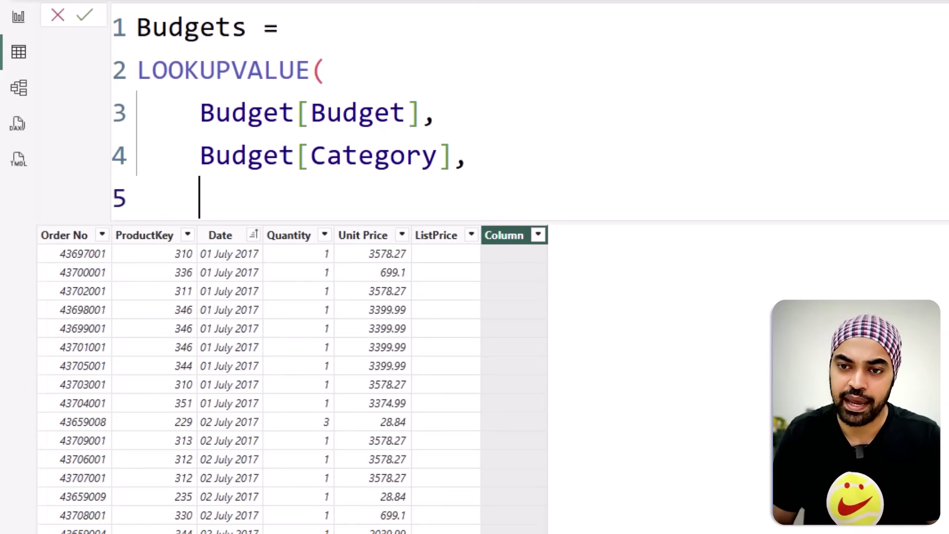
type("rel")
key("Tab")
key("Down")
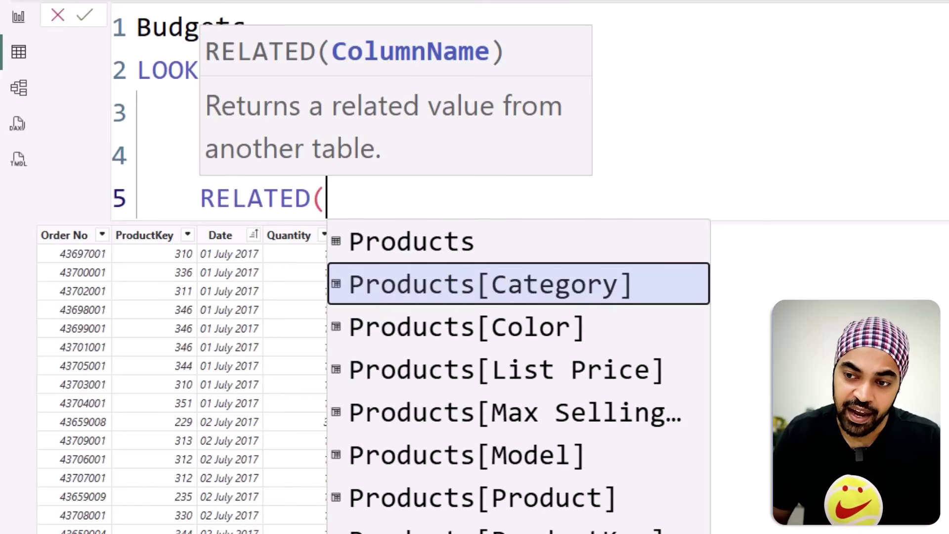
key("Tab")
type(")")
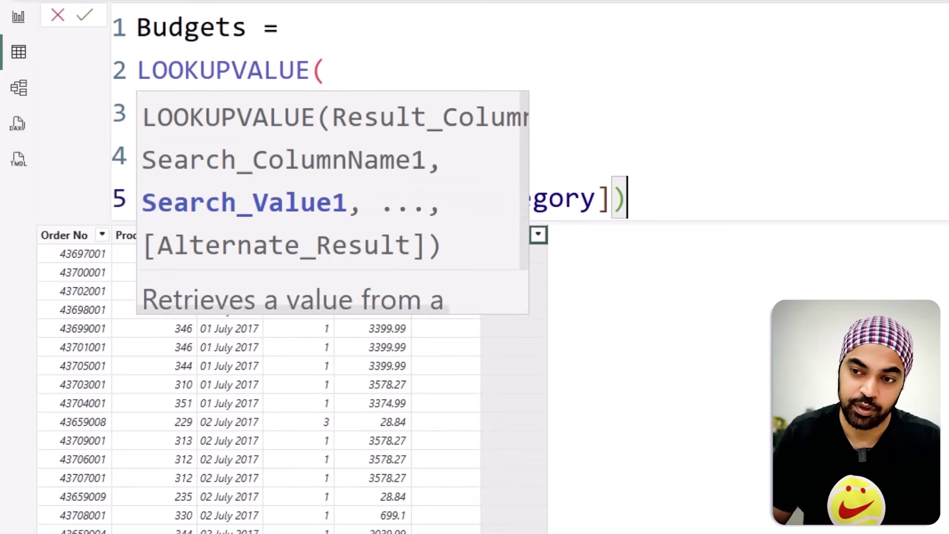
key("Escape")
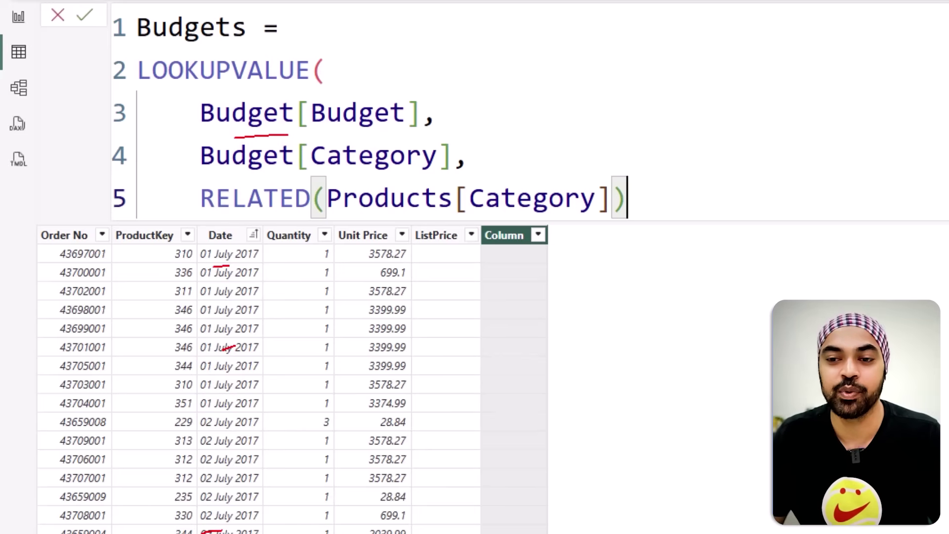
Add Budget[Period] on a new line as the second search column of LOOKUPVALUE.
left_click_drag(230, 330, 250, 484)
key("Escape")
type(",")
key("shift+Return")
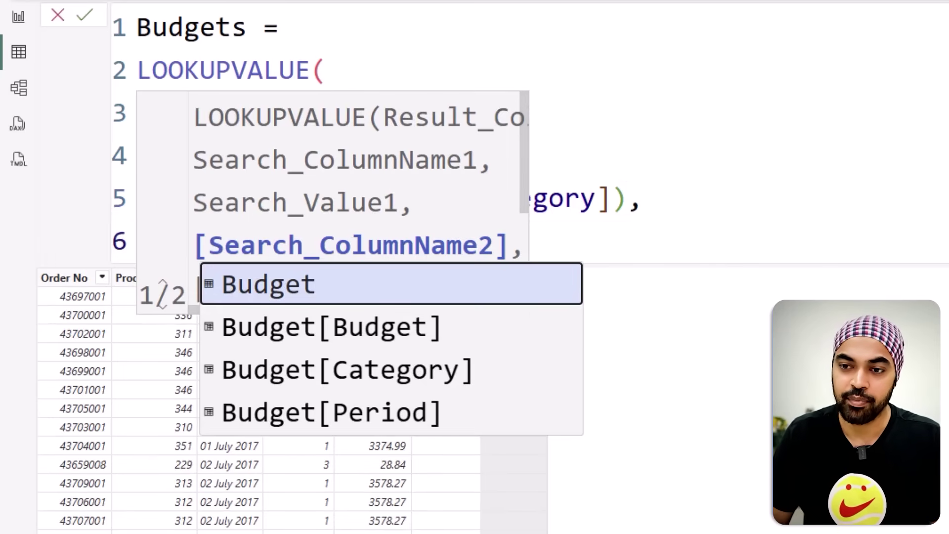
key("Escape")
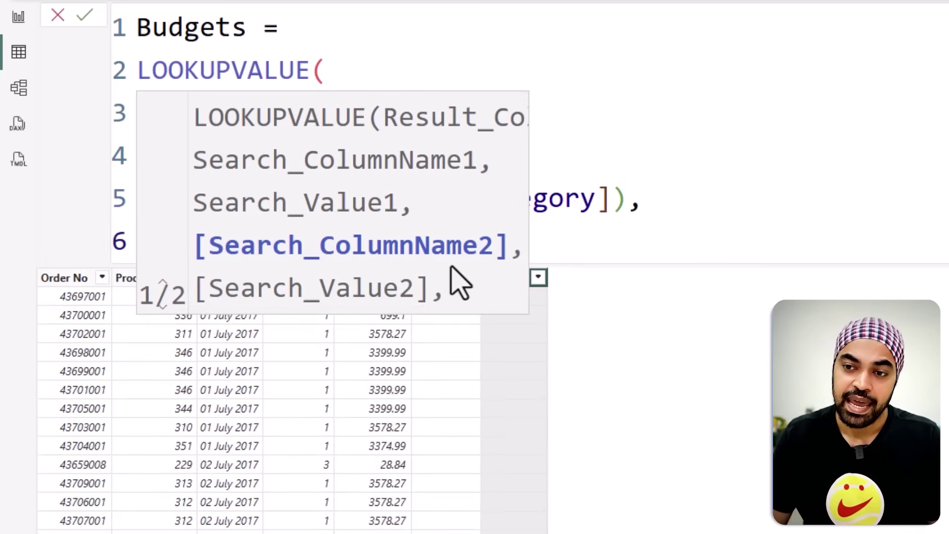
left_click(623, 248)
type("bu")
key("Down")
key("Down")
key("Down")
key("Tab")
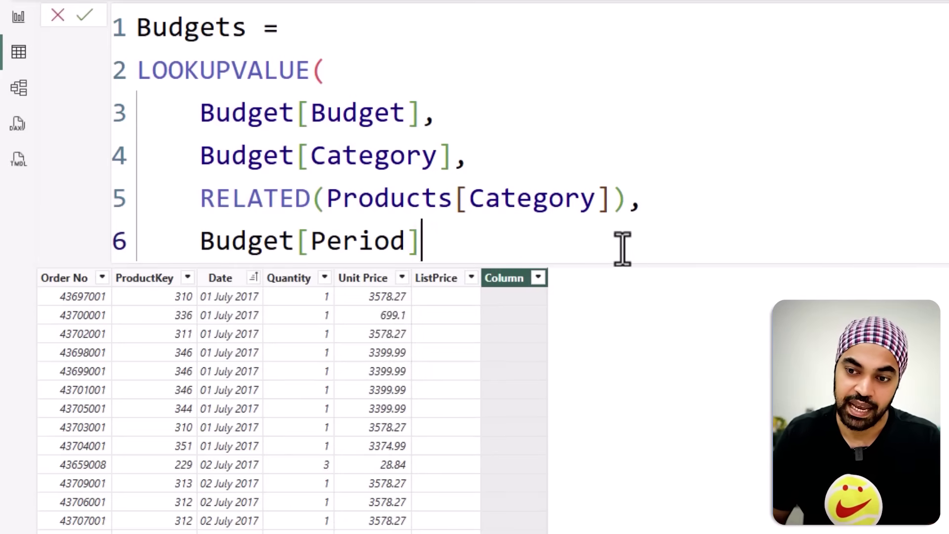
Enter STARTOFMONTH(Sales[Date]) on a new line as the search value for the Budget[Period] column.
type(",")
key("shift+Return")
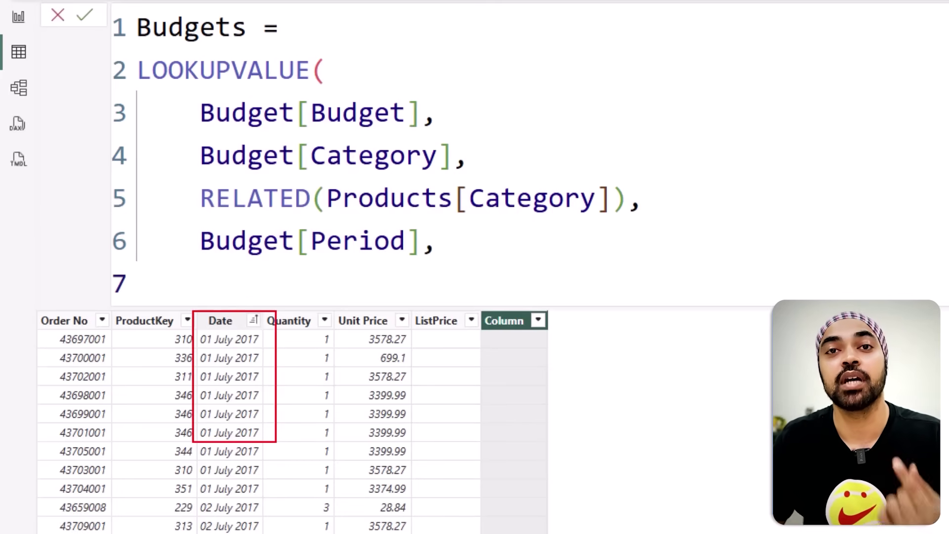
type("st")
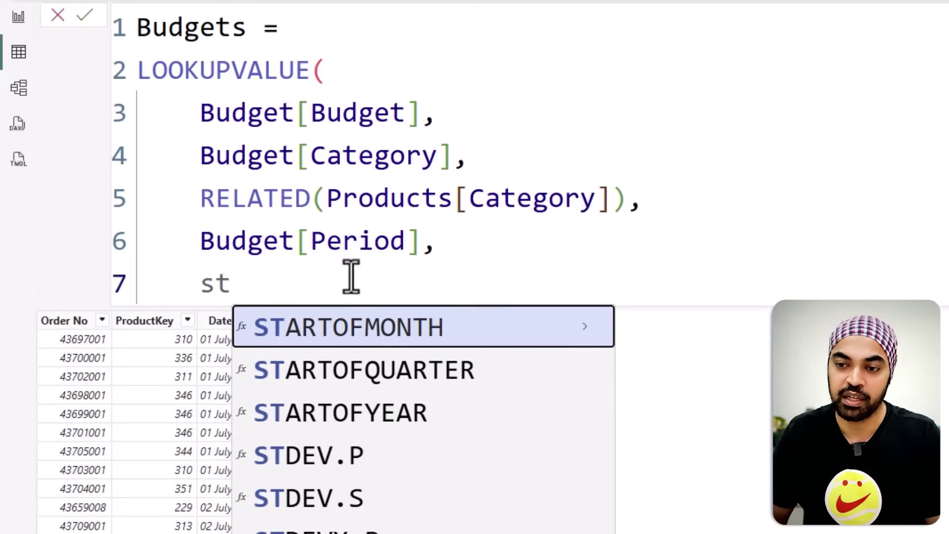
key("Down")
key("Up")
key("Tab")
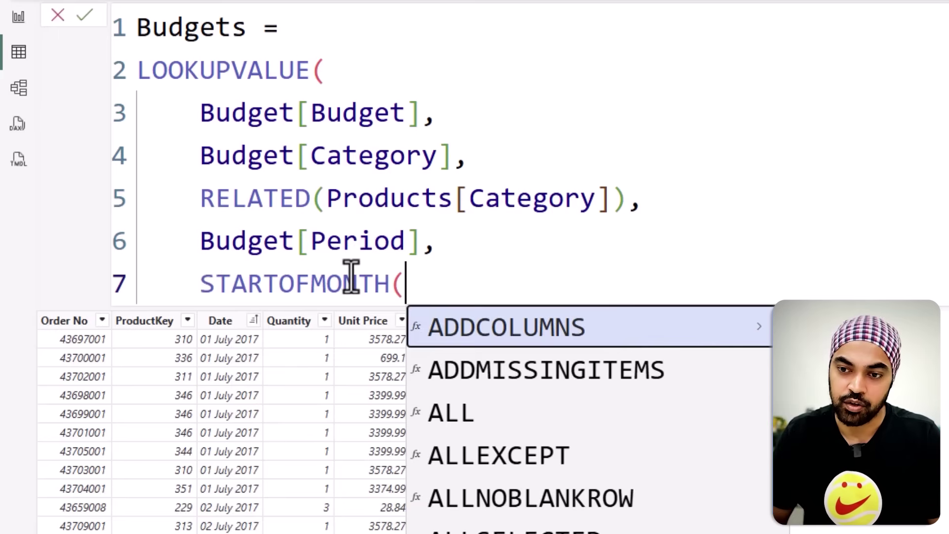
type("a")
key("BackSpace")
key("BackSpace")
type("sal")
key("Tab")
type("[")
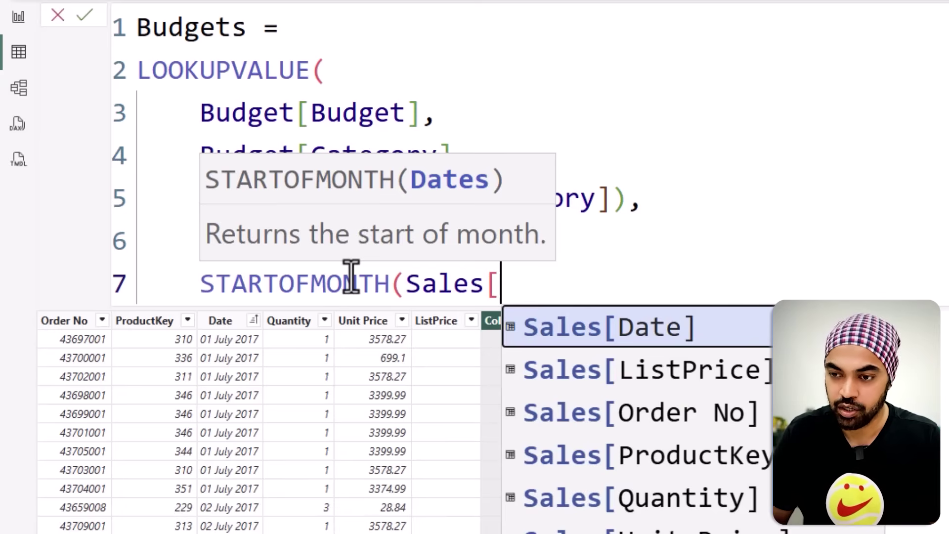
key("Tab")
type(")")
Close the LOOKUPVALUE function with a parenthesis on its own line and commit the Budgets formula.
key("Return")
key("BackSpace")
type(")")
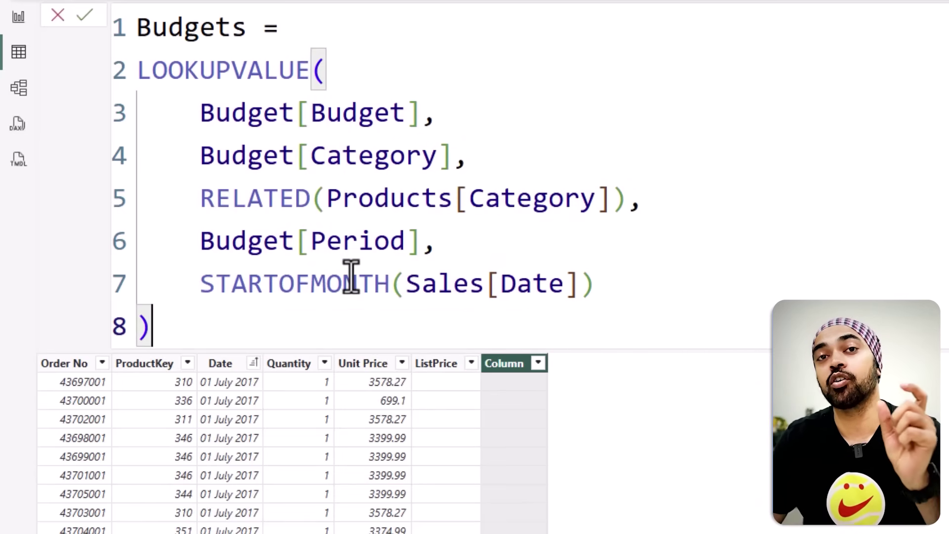
left_click_drag(444, 212, 609, 204)
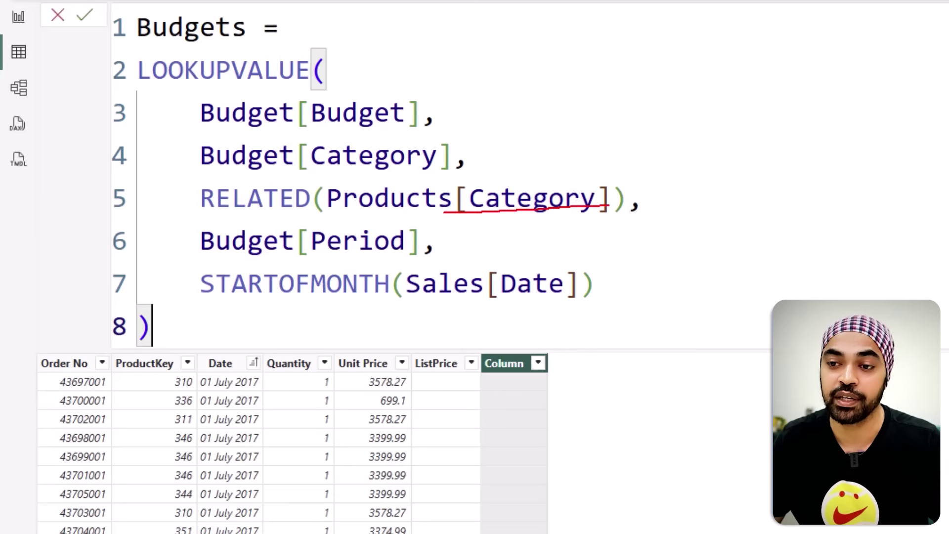
left_click_drag(428, 298, 552, 299)
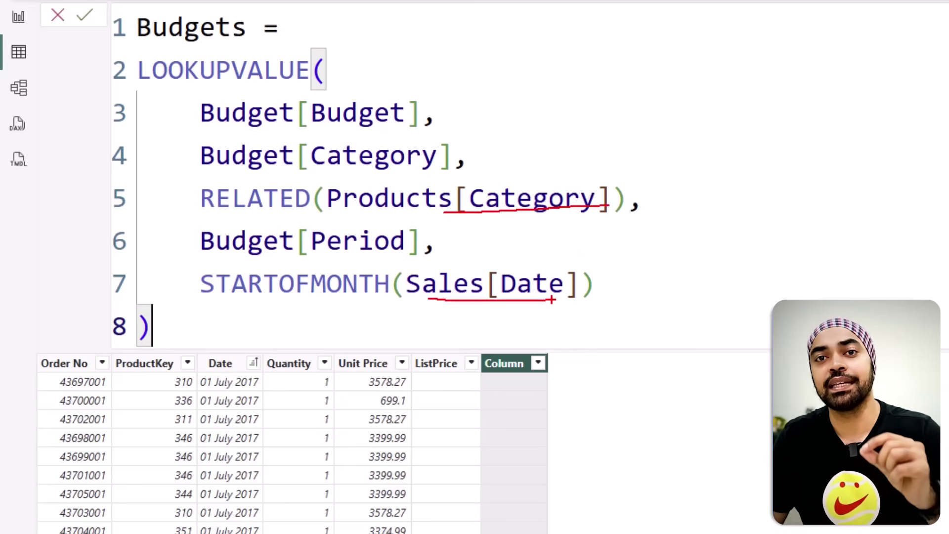
left_click_drag(229, 133, 367, 128)
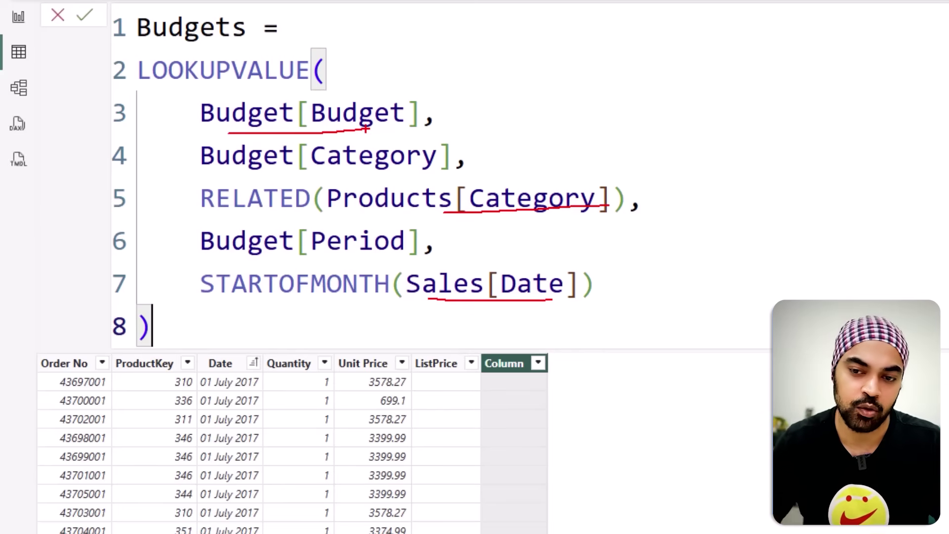
key("Escape")
key("Return")
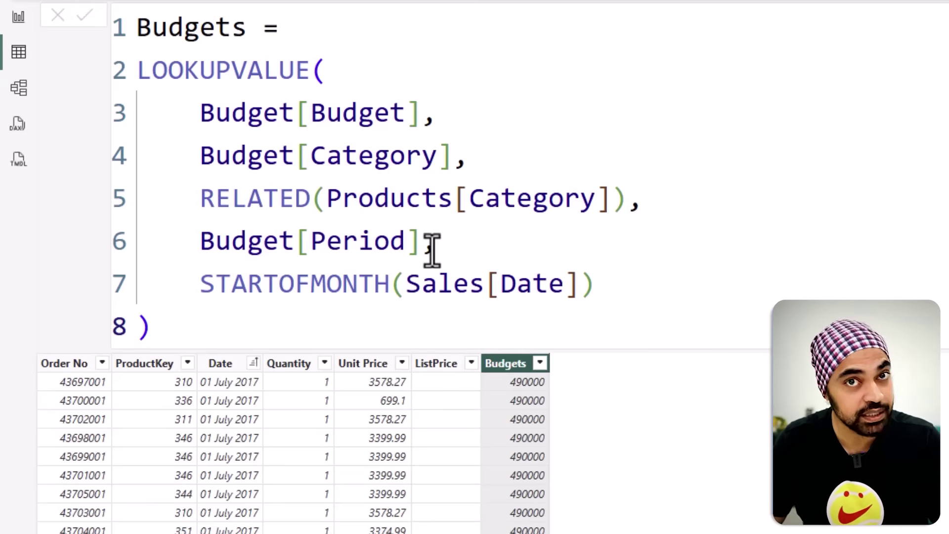
left_click_drag(487, 350, 572, 529)
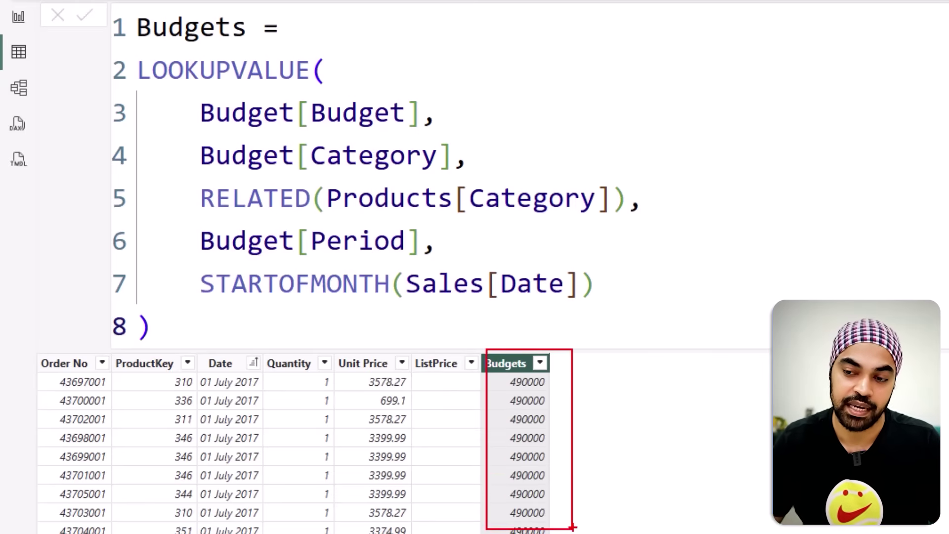